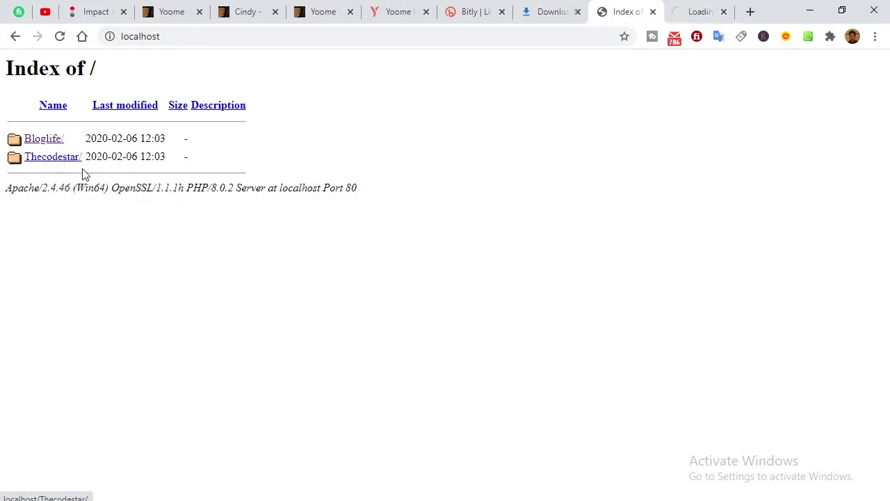
Open the Thecodestar site on localhost and continue setup in English (United States).
{"action": "left_click", "coordinate": [647, 13]}
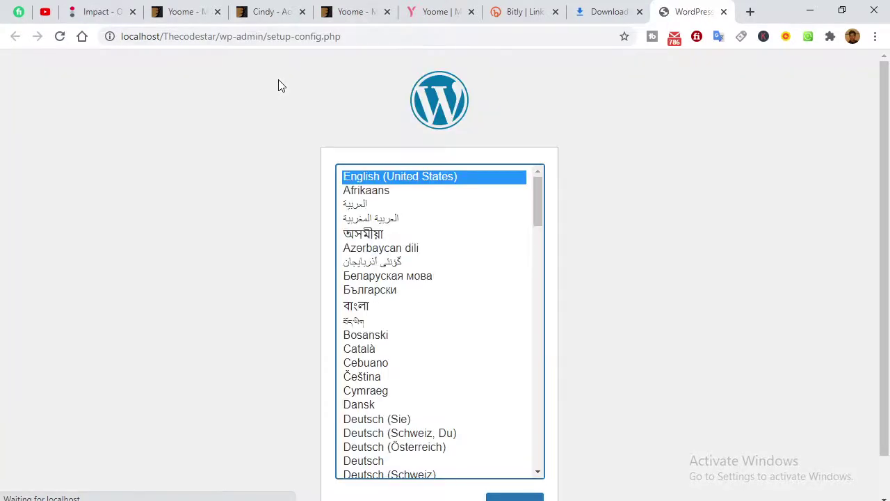
{"action": "scroll", "coordinate": [815, 257], "scroll_direction": "down", "scroll_amount": 2}
{"action": "left_click", "coordinate": [527, 463]}
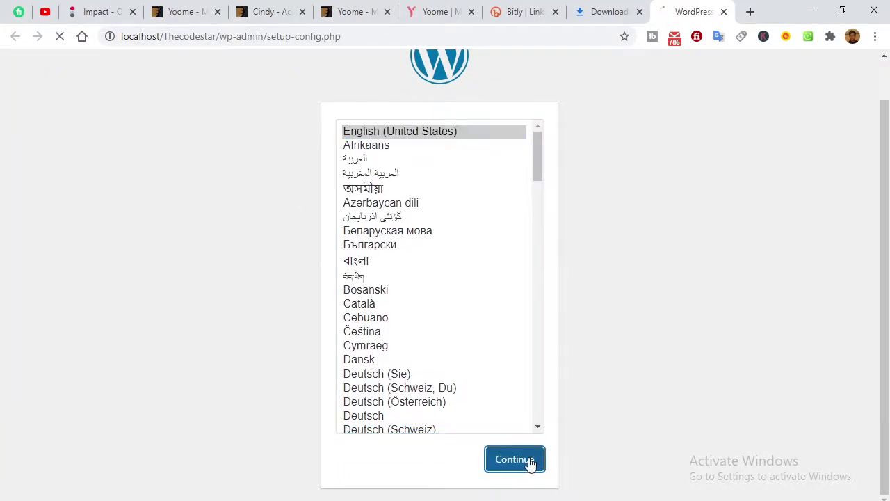
{"action": "left_click", "coordinate": [228, 430]}
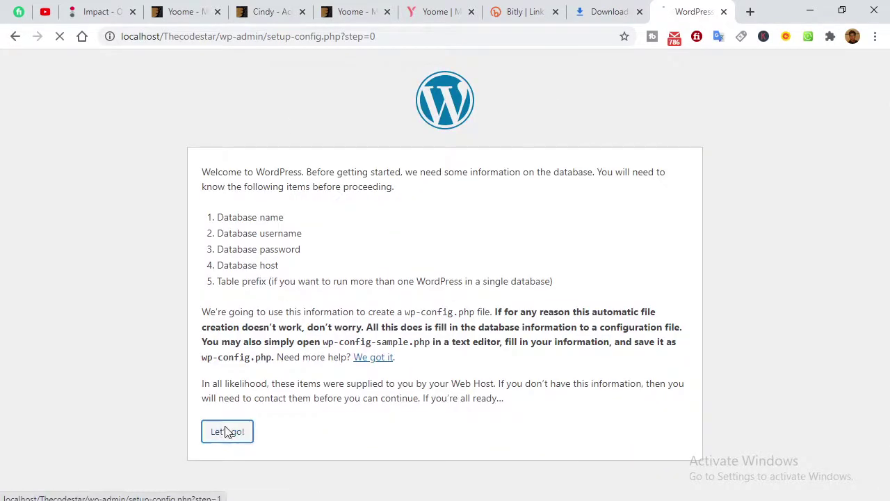
Enter database thecodestar, user root and an empty password, then run the installation.
{"action": "left_click_drag", "start_coordinate": [378, 205], "coordinate": [308, 213]}
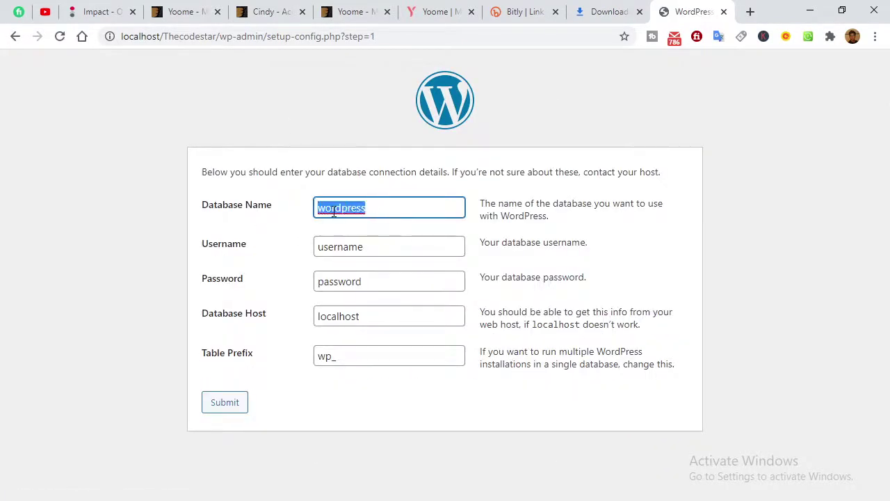
{"action": "type", "text": "thecodestar"}
{"action": "double_click", "coordinate": [371, 247]}
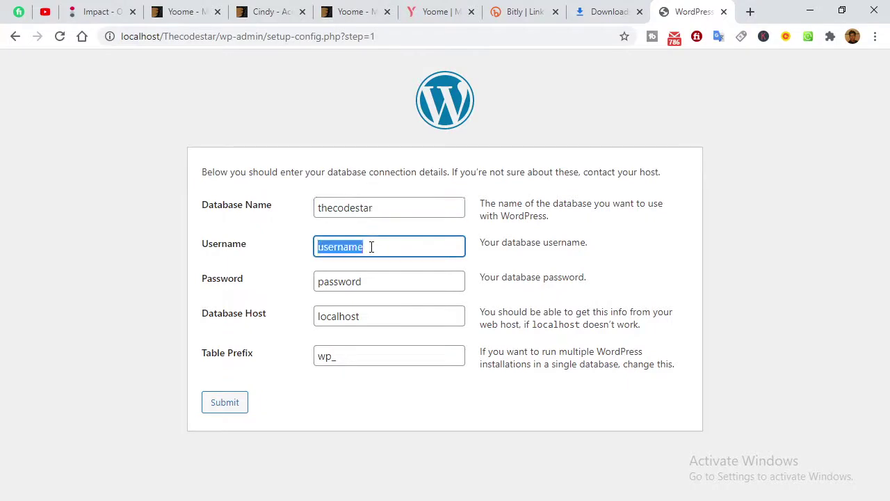
{"action": "key", "text": "BackSpace"}
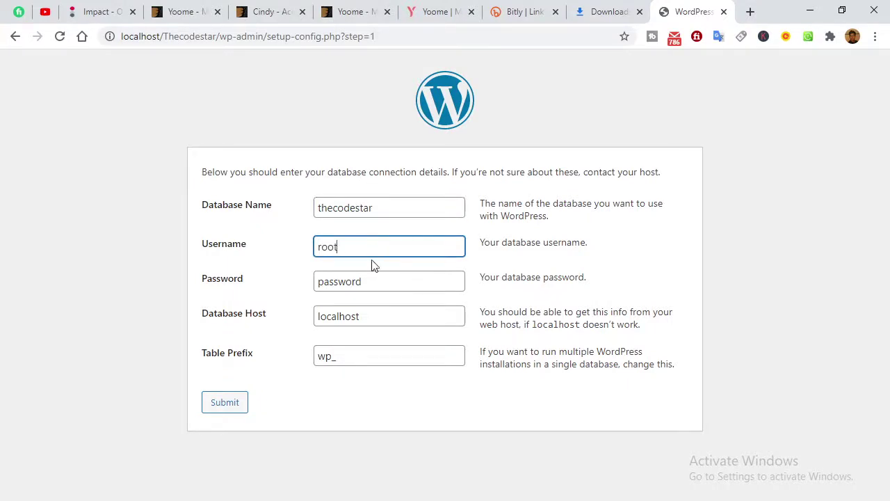
{"action": "left_click_drag", "start_coordinate": [373, 280], "coordinate": [247, 278]}
{"action": "key", "text": "BackSpace"}
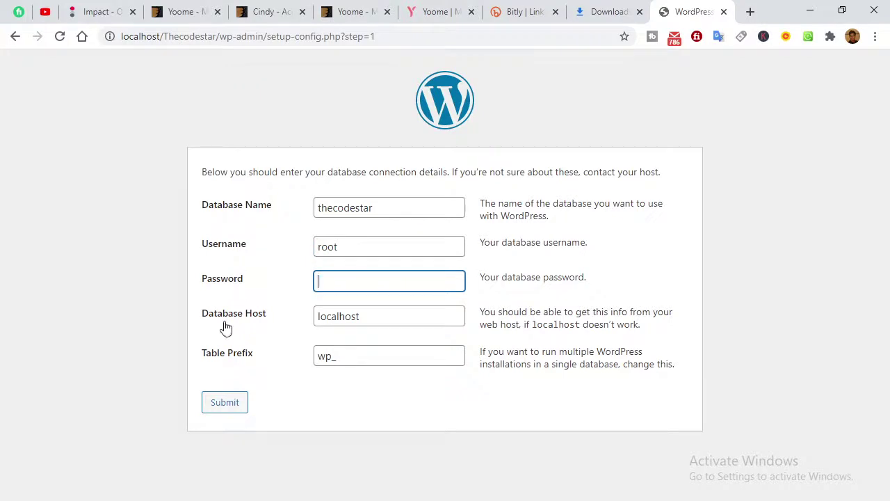
{"action": "left_click", "coordinate": [117, 335]}
{"action": "left_click", "coordinate": [223, 400]}
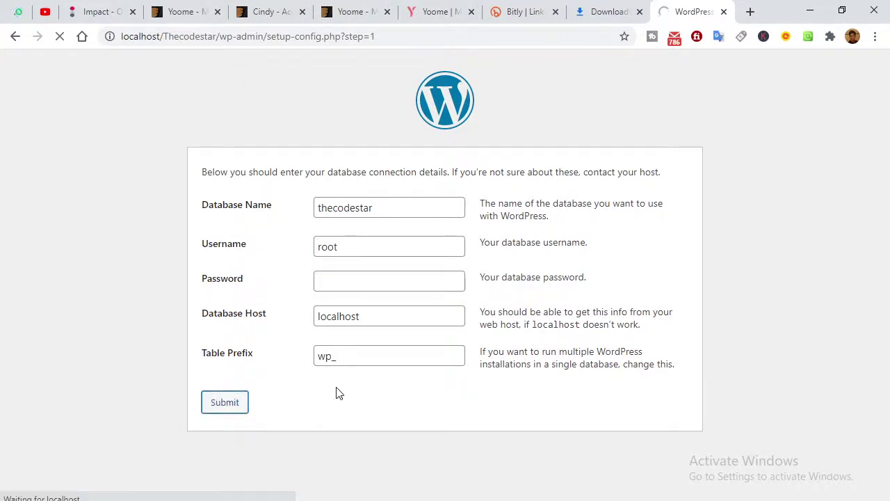
{"action": "left_click", "coordinate": [278, 236]}
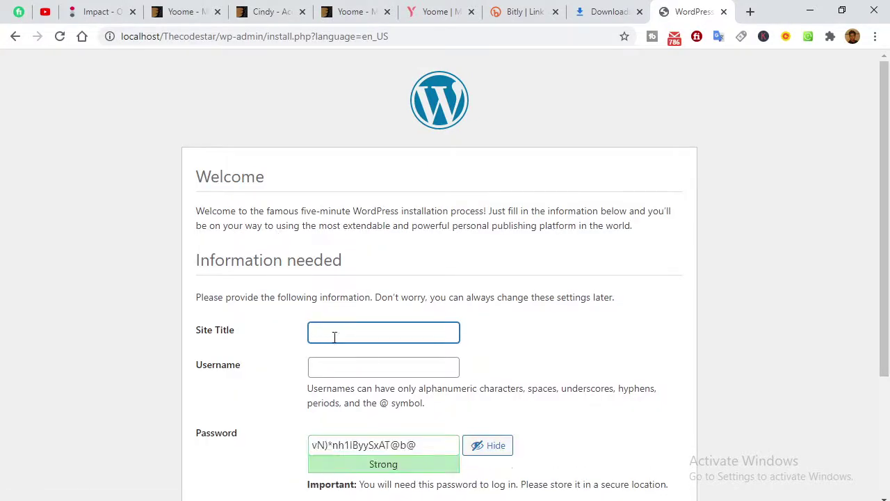
Set the site title to 'Thecodestar' and enter the admin username.
{"action": "type", "text": "thecodestar"}
{"action": "left_click", "coordinate": [315, 332]}
{"action": "key", "text": "BackSpace"}
{"action": "type", "text": "T"}
{"action": "left_click", "coordinate": [329, 362]}
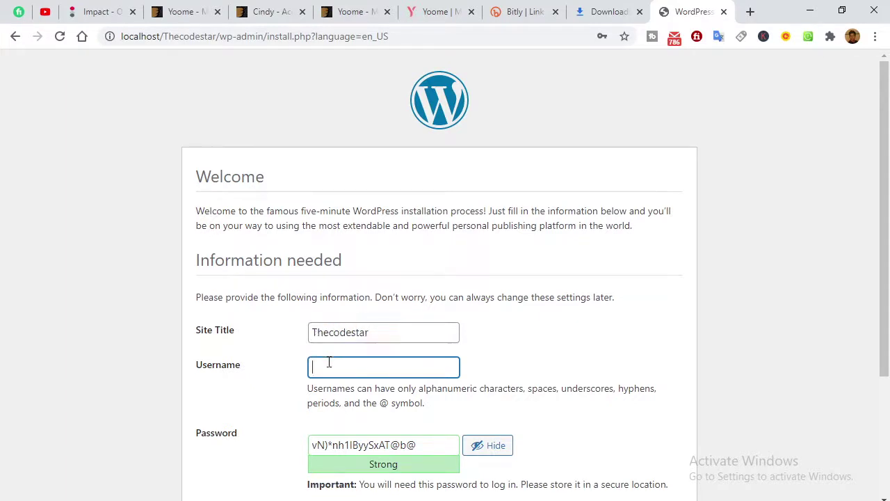
{"action": "type", "text": "sourav_majumdar"}
Replace the suggested strong password with a custom admin password.
{"action": "key", "text": "Tab"}
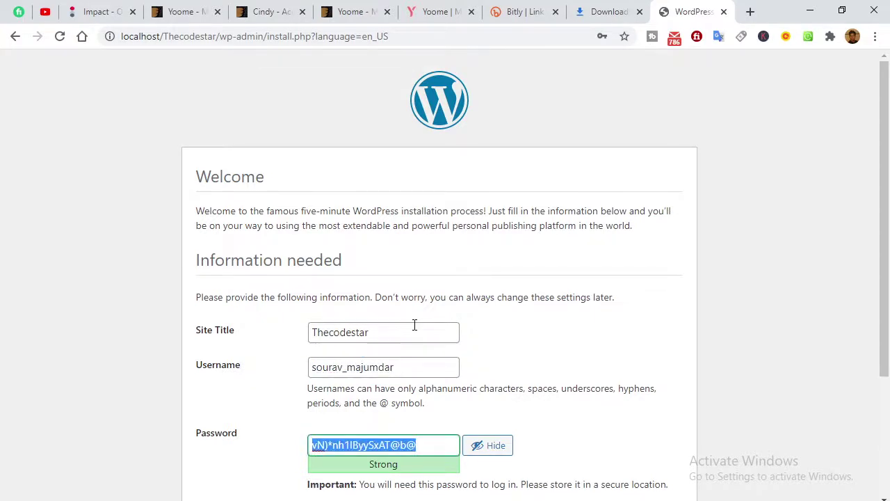
{"action": "key", "text": "BackSpace"}
{"action": "type", "text": "0"}
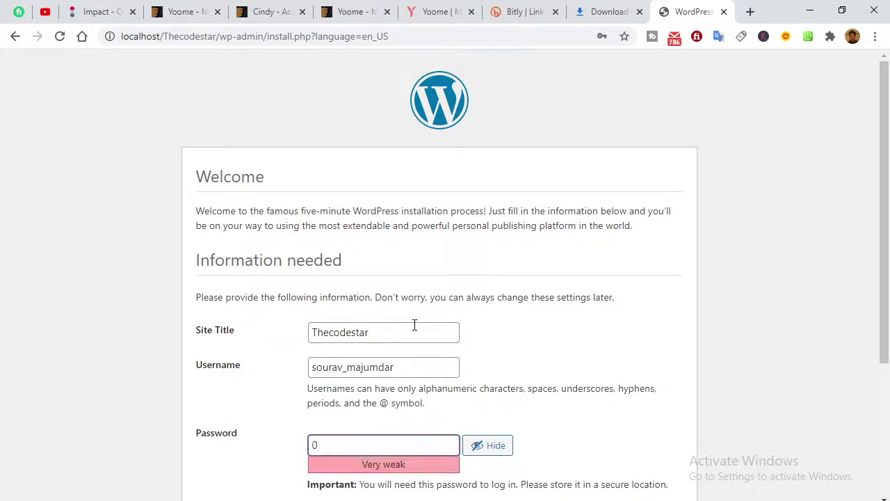
{"action": "left_click", "coordinate": [499, 444]}
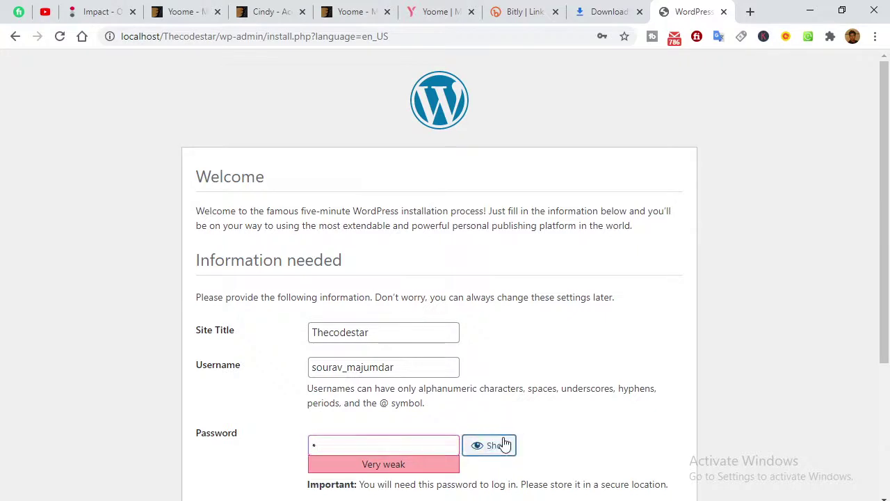
{"action": "left_click", "coordinate": [399, 441]}
{"action": "key", "text": "BackSpace"}
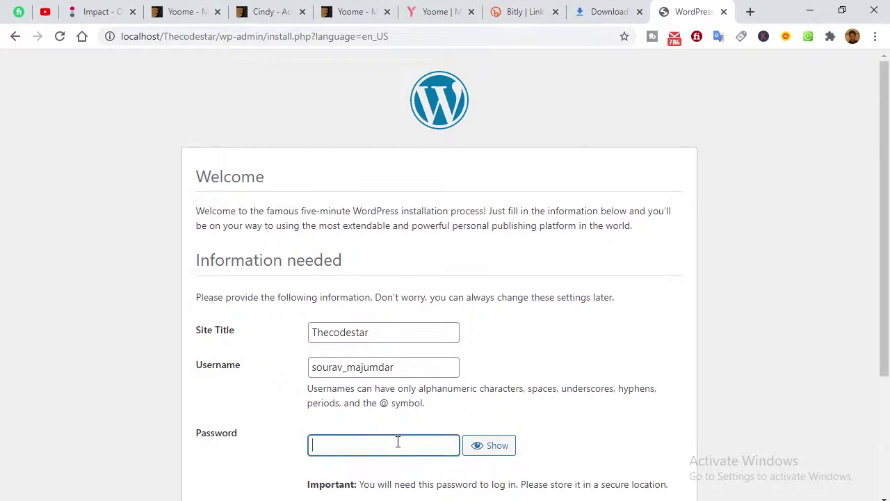
{"action": "type", "text": "0"}
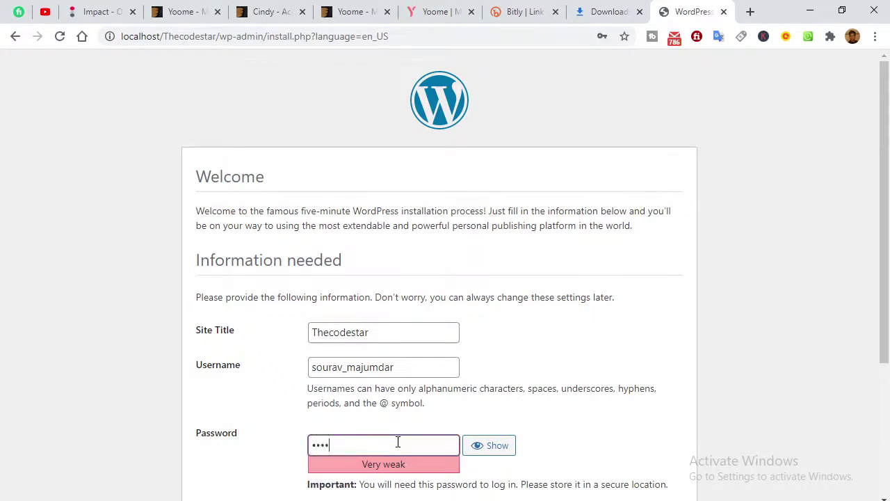
{"action": "type", "text": "•••••"}
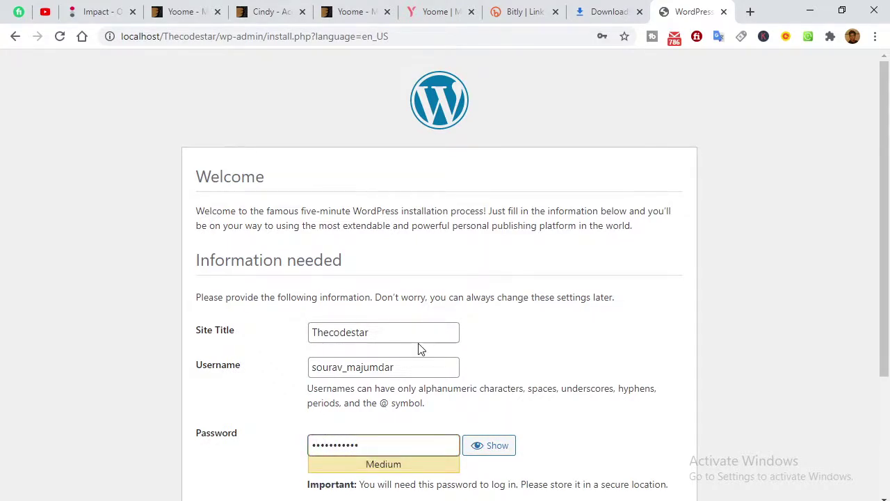
Enter the admin e-mail address, correcting typos, and submit Install WordPress.
{"action": "scroll", "coordinate": [491, 411], "scroll_direction": "down", "scroll_amount": 3}
{"action": "left_click", "coordinate": [335, 343]}
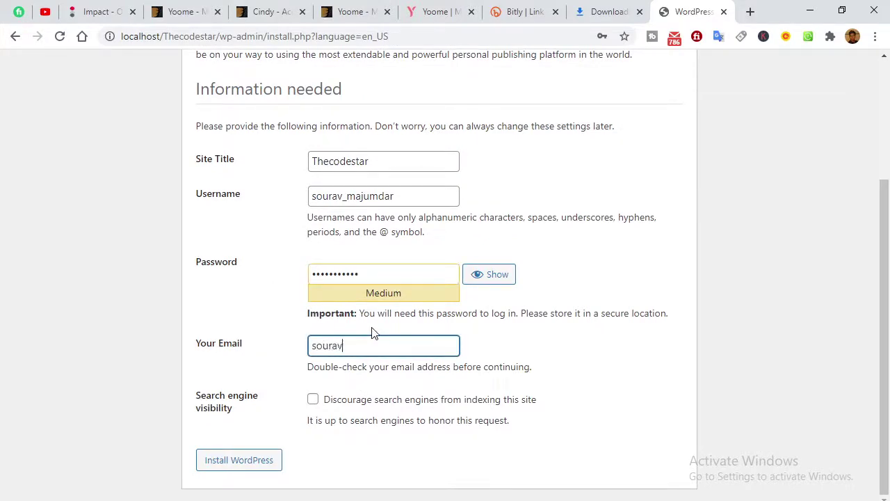
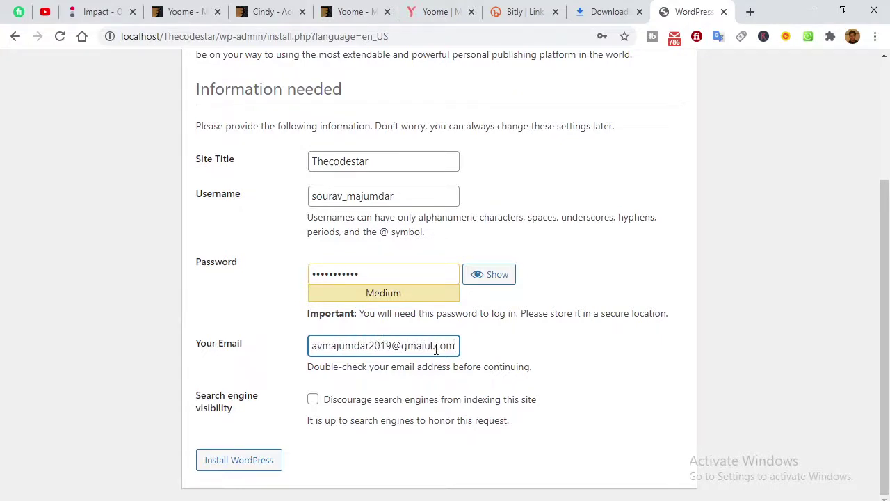
{"action": "left_click", "coordinate": [432, 348]}
{"action": "key", "text": "BackSpace"}
{"action": "left_click", "coordinate": [500, 356]}
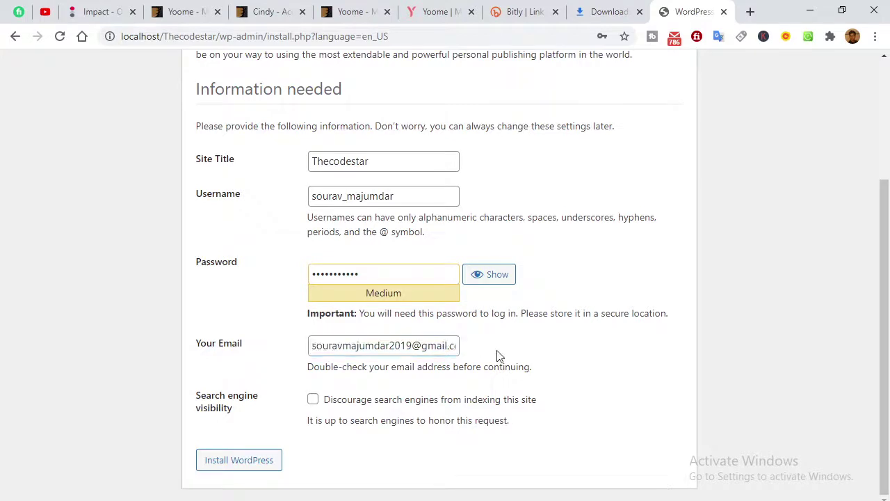
{"action": "left_click", "coordinate": [250, 459]}
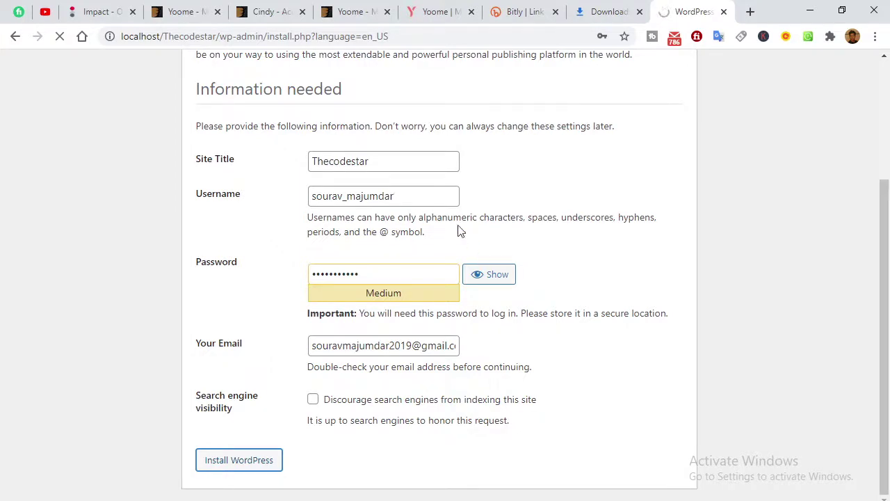
{"action": "scroll", "coordinate": [514, 368], "scroll_direction": "up", "scroll_amount": 3}
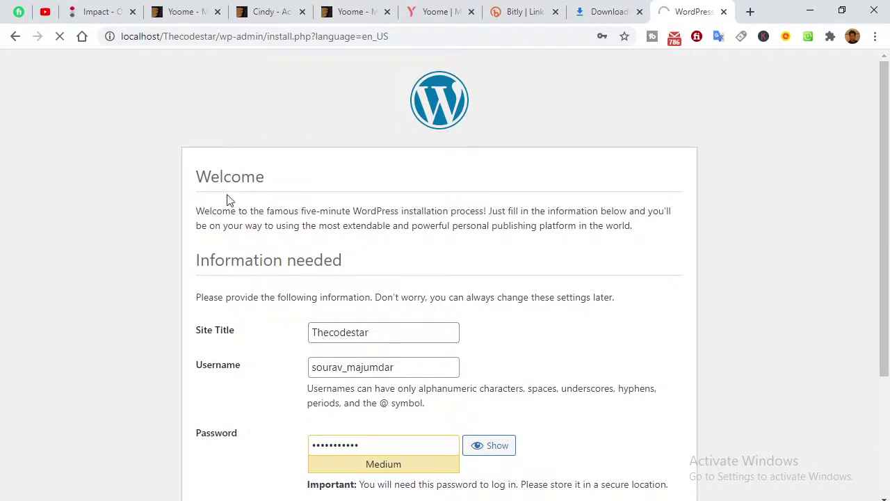
{"action": "left_click_drag", "start_coordinate": [199, 176], "coordinate": [373, 173]}
{"action": "left_click", "coordinate": [375, 174]}
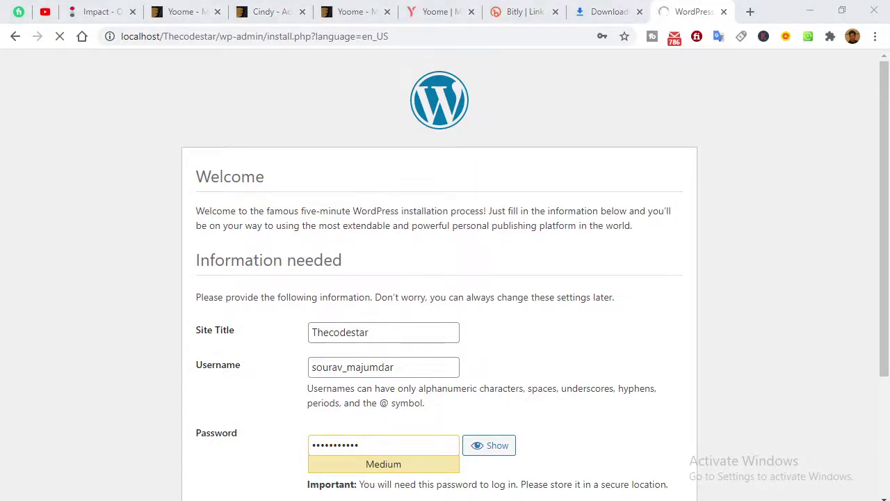
Check the OBS recording, then close the pop-up and return to the browser.
{"action": "left_click", "coordinate": [493, 452]}
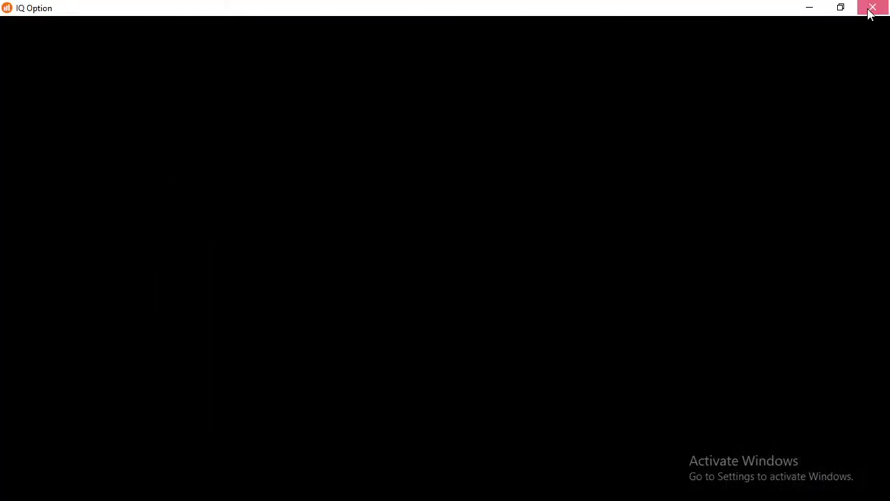
{"action": "left_click", "coordinate": [870, 10]}
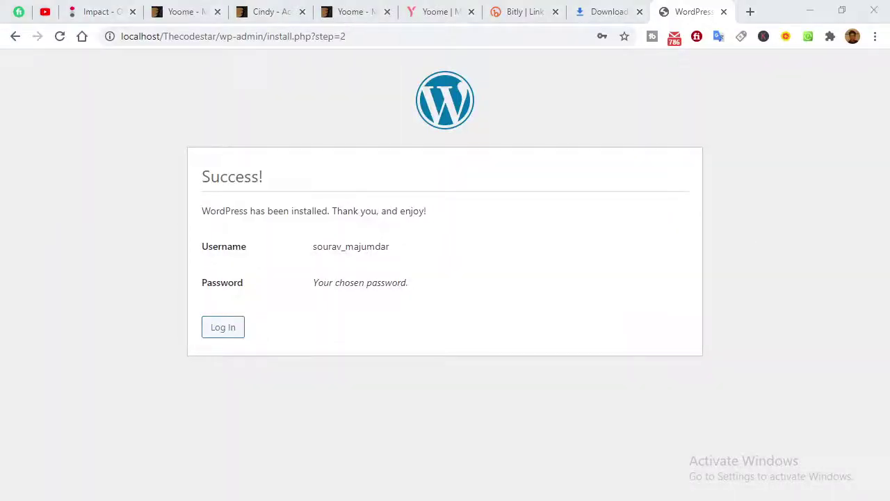
Log in at wp-login.php with the admin username and password to reach the Dashboard.
{"action": "left_click", "coordinate": [220, 333]}
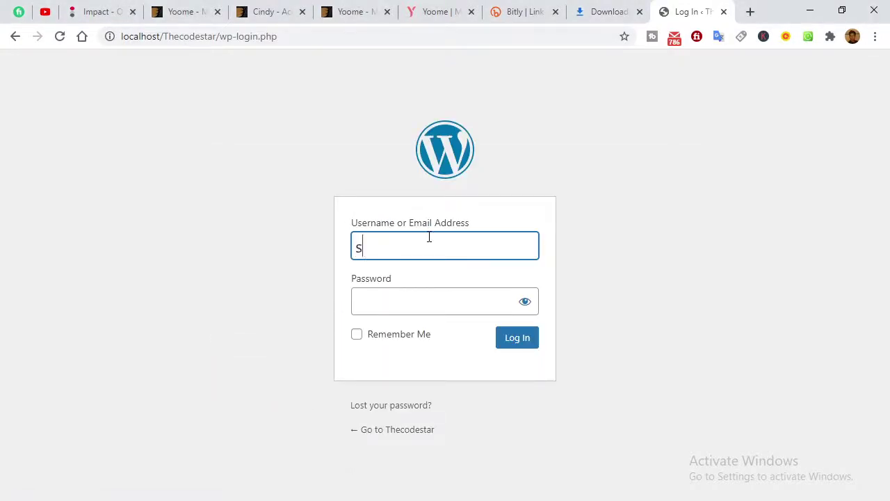
{"action": "type", "text": "sourav_majumdar"}
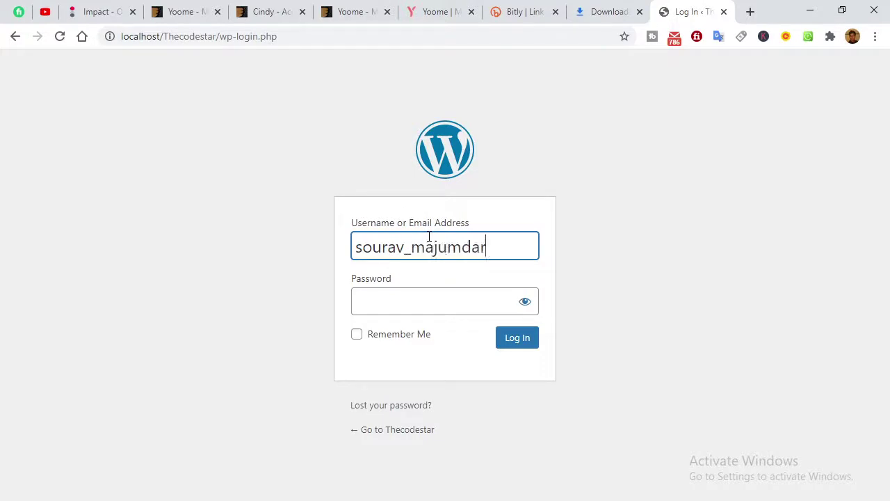
{"action": "key", "text": "Tab"}
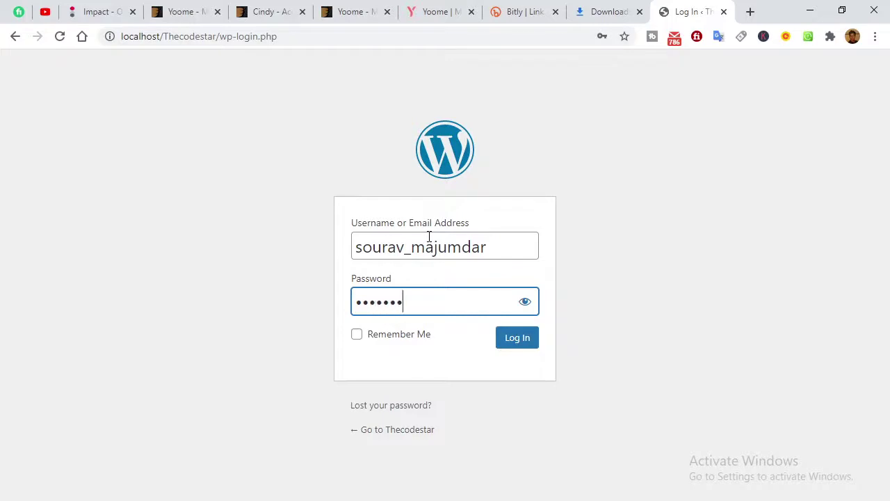
{"action": "key", "text": "Return"}
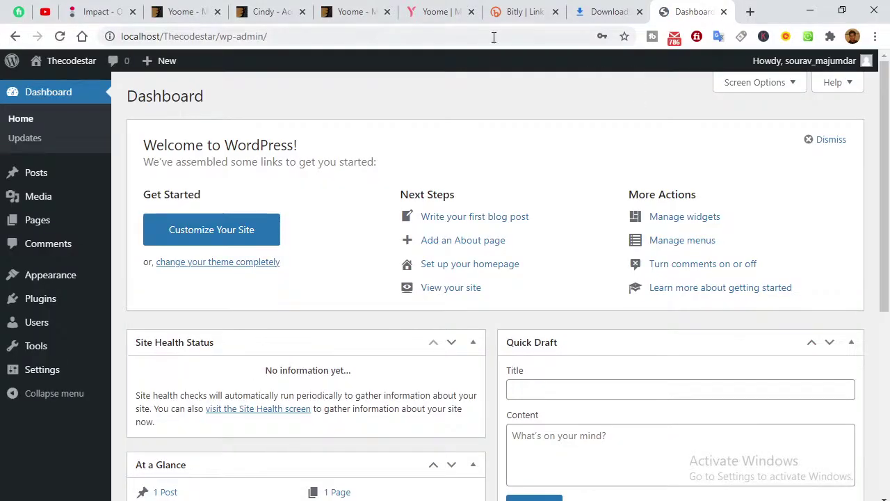
{"action": "left_click", "coordinate": [435, 12]}
Download the Yoome All files & documentation zip from ThemeForest and locate it in downloads.
{"action": "scroll", "coordinate": [483, 233], "scroll_direction": "up", "scroll_amount": 4}
{"action": "scroll", "coordinate": [483, 233], "scroll_direction": "up", "scroll_amount": 10}
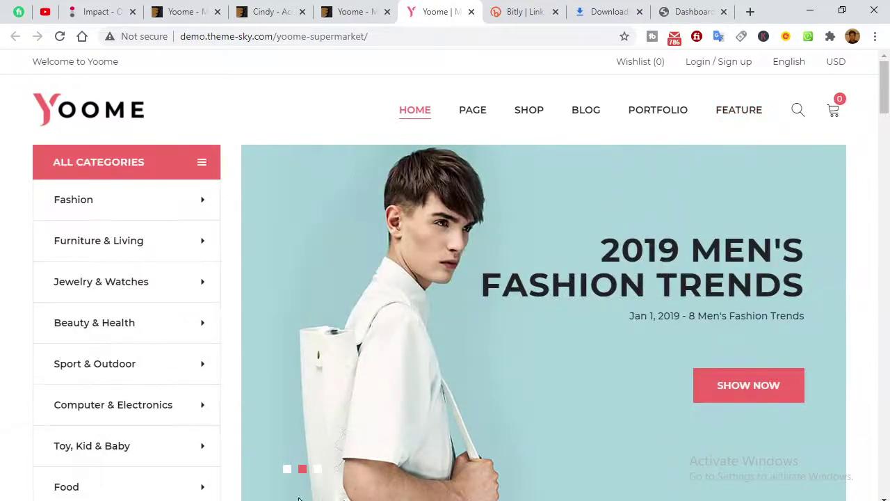
{"action": "left_click", "coordinate": [354, 11]}
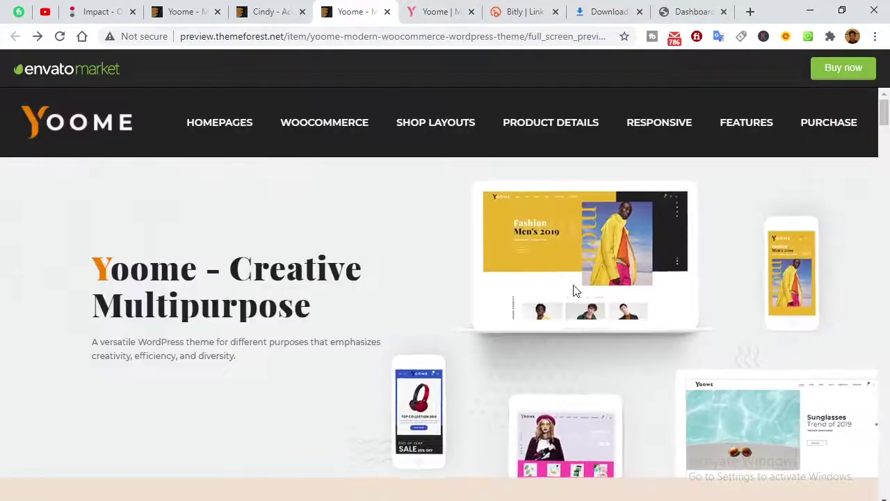
{"action": "left_click", "coordinate": [187, 12]}
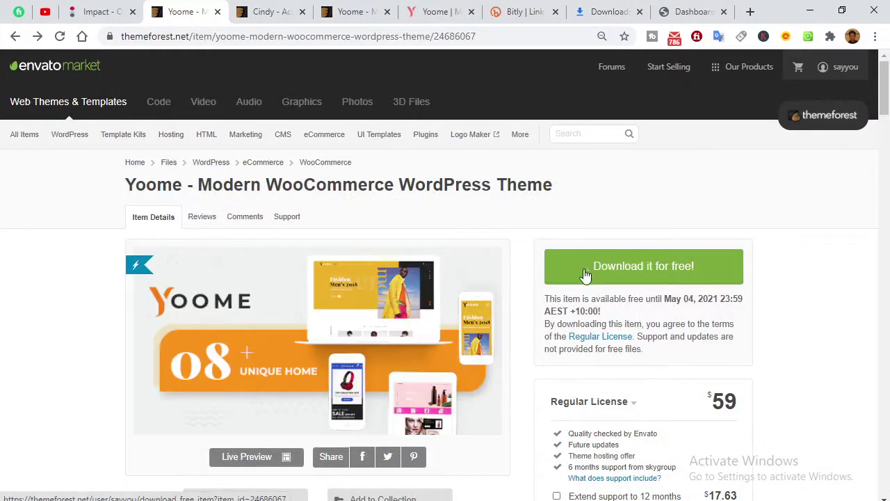
{"action": "left_click", "coordinate": [604, 12]}
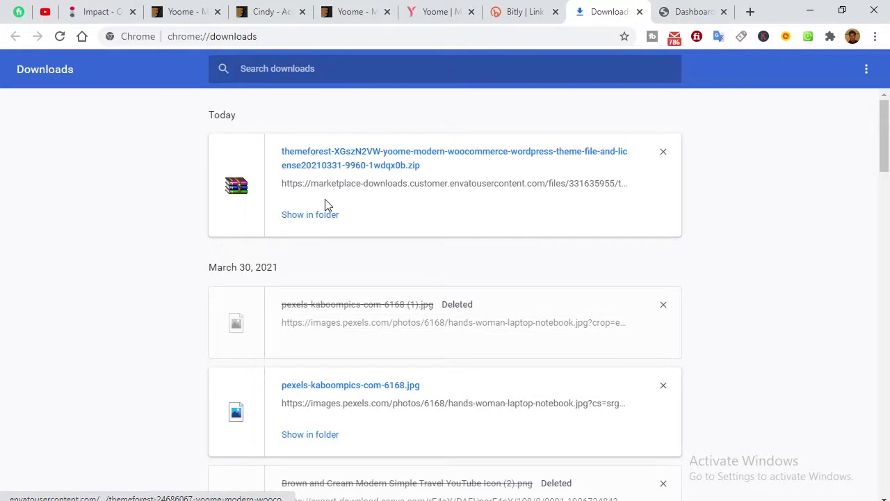
{"action": "left_click", "coordinate": [310, 214]}
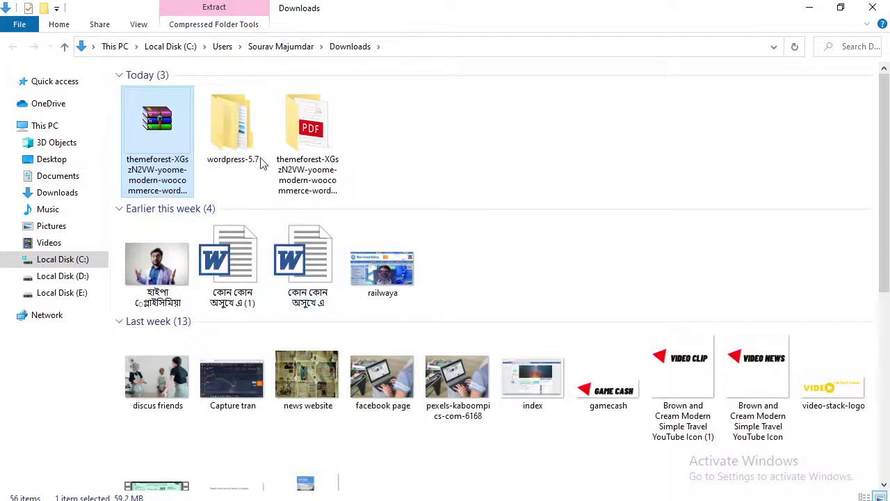
Browse the extracted themeforest folders down to the yoome and yoome-child zips.
{"action": "right_click", "coordinate": [163, 171]}
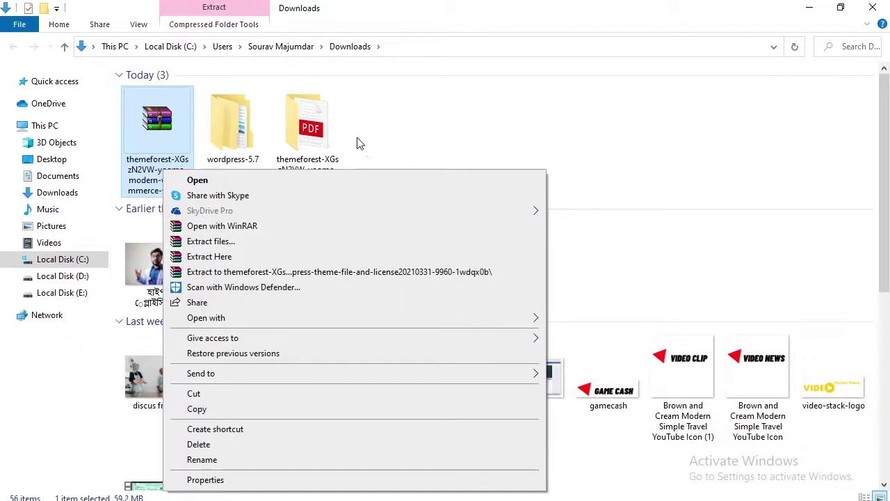
{"action": "left_click", "coordinate": [309, 129]}
{"action": "double_click", "coordinate": [310, 129]}
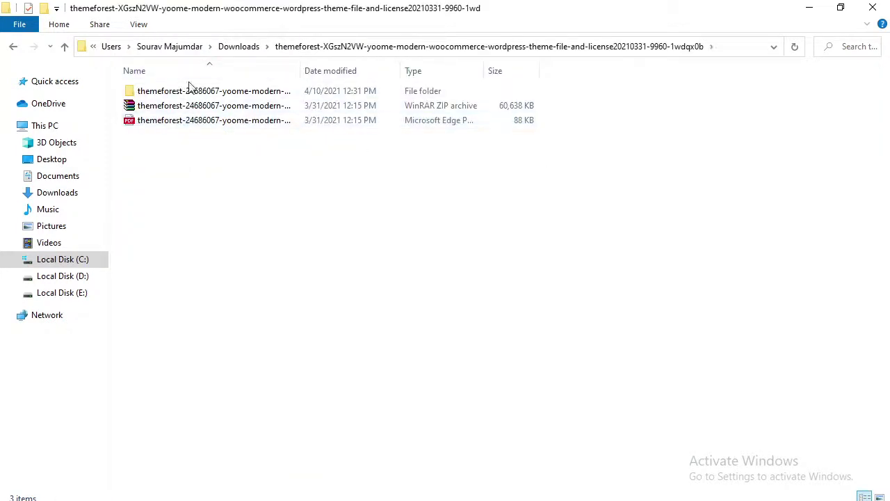
{"action": "right_click", "coordinate": [188, 107]}
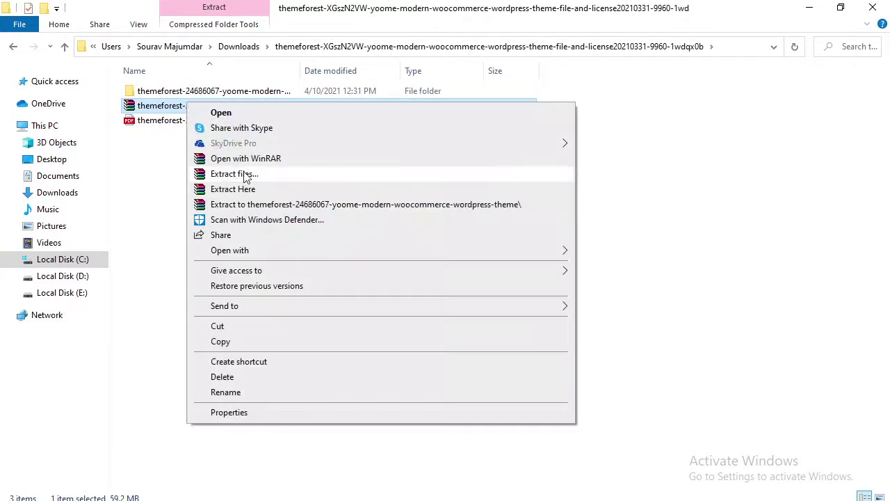
{"action": "left_click", "coordinate": [159, 91]}
{"action": "double_click", "coordinate": [196, 93]}
{"action": "double_click", "coordinate": [196, 93]}
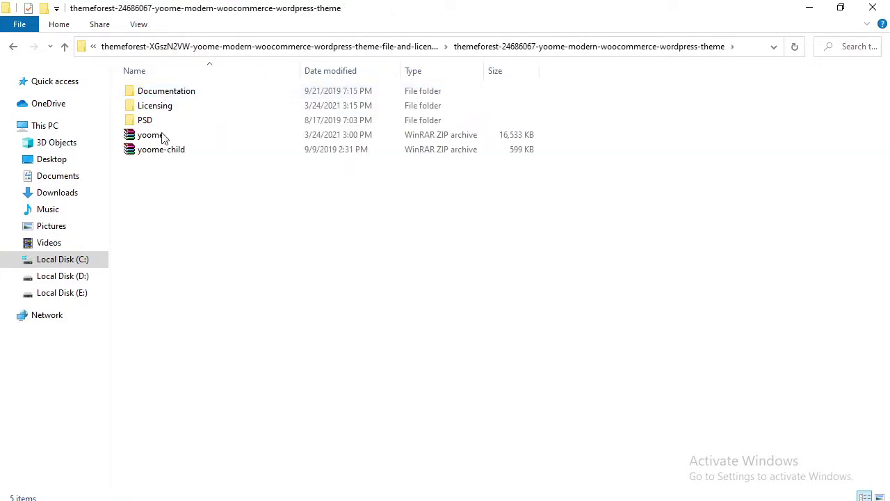
{"action": "right_click", "coordinate": [176, 213]}
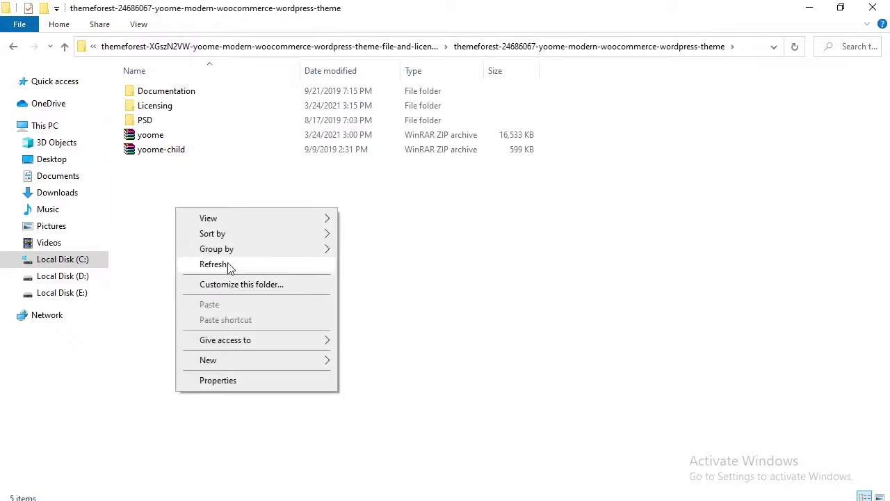
{"action": "left_click", "coordinate": [229, 266]}
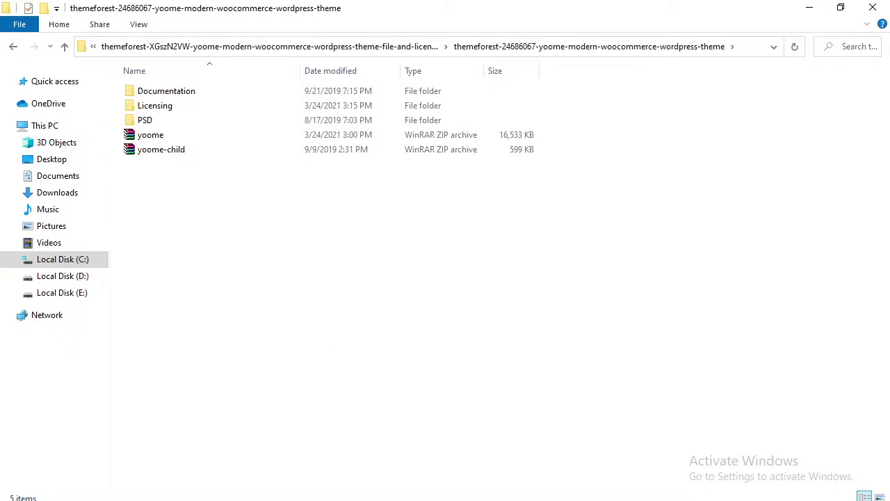
Close the extra wordpress folder window and extract the yoome archive.
{"action": "mouse_move", "coordinate": [218, 463]}
{"action": "mouse_move", "coordinate": [224, 443]}
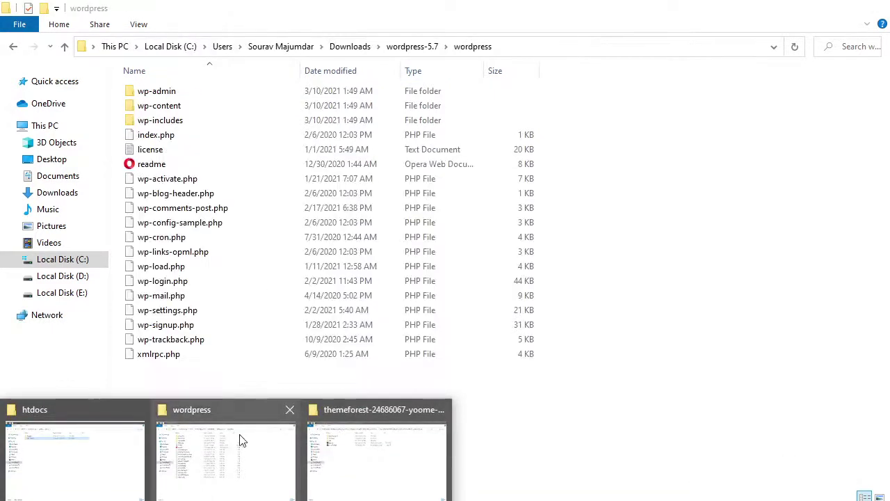
{"action": "left_click", "coordinate": [283, 416]}
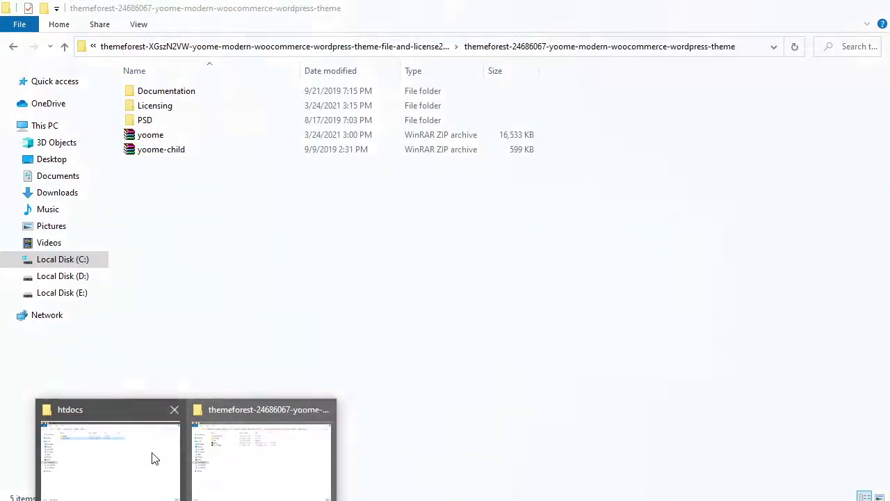
{"action": "mouse_move", "coordinate": [119, 460]}
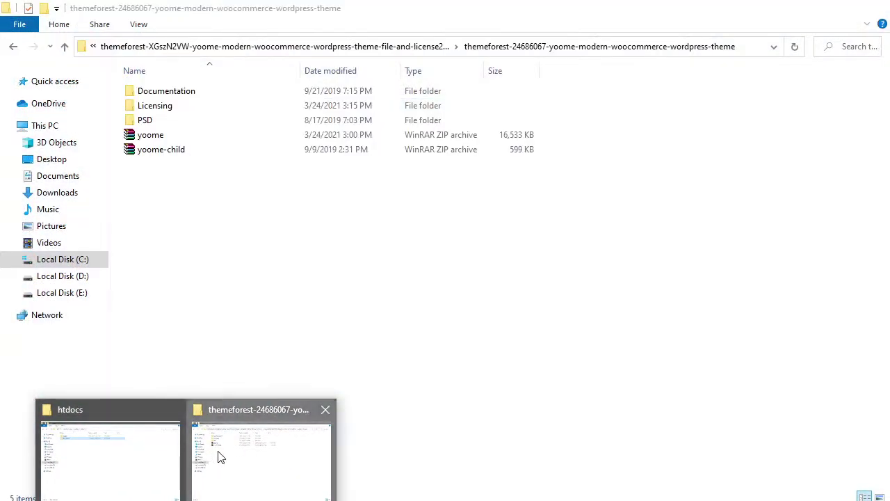
{"action": "left_click", "coordinate": [218, 487]}
{"action": "left_click", "coordinate": [176, 135]}
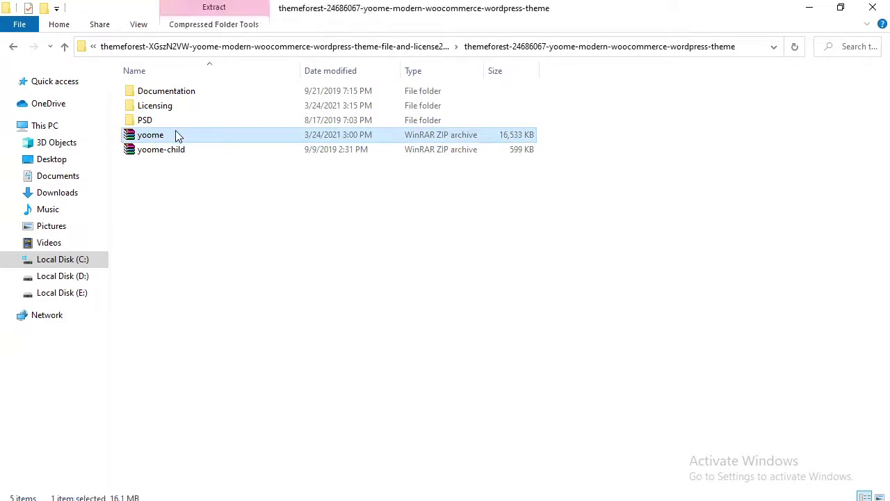
{"action": "right_click", "coordinate": [176, 138]}
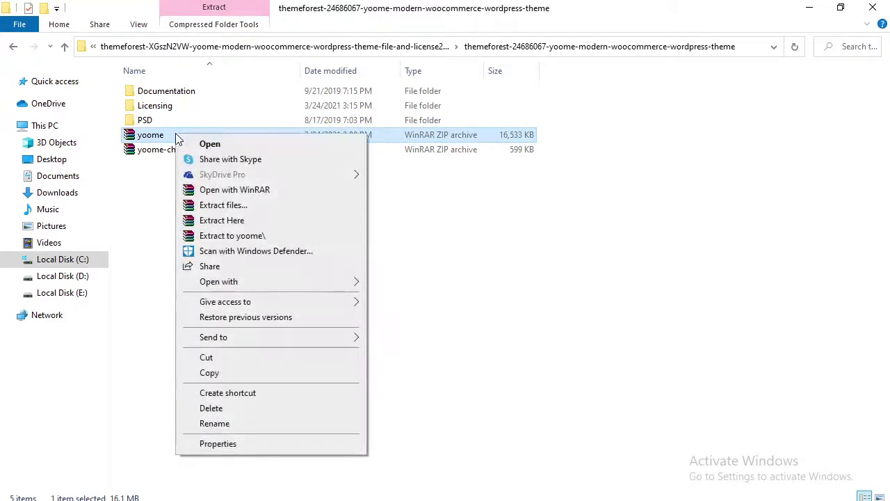
{"action": "left_click", "coordinate": [221, 205]}
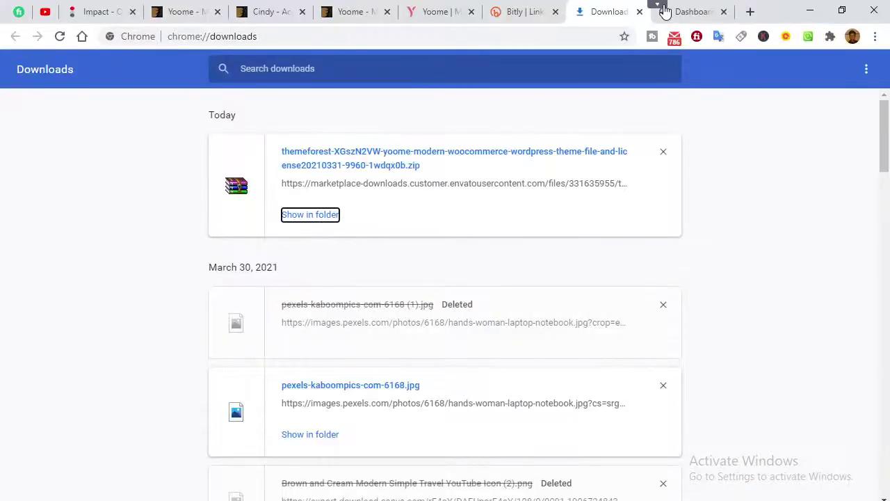
Go to Appearance > Themes on the local WordPress dashboard.
{"action": "left_click", "coordinate": [673, 14]}
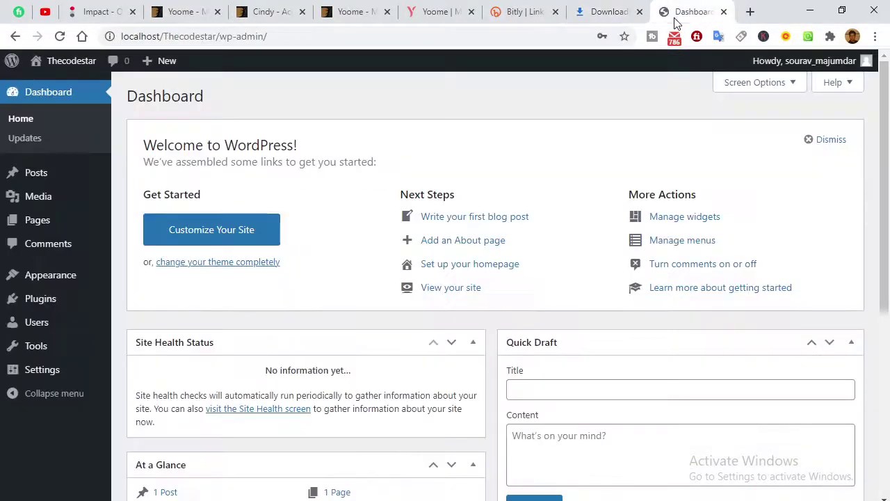
{"action": "mouse_move", "coordinate": [35, 275]}
{"action": "left_click", "coordinate": [135, 286]}
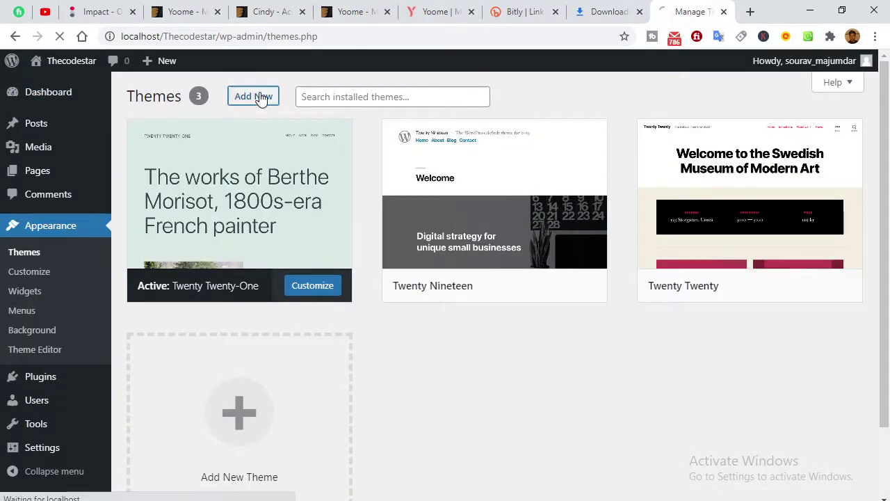
Upload and install yoome.zip through Upload Theme, then return to the Themes page.
{"action": "left_click", "coordinate": [257, 96]}
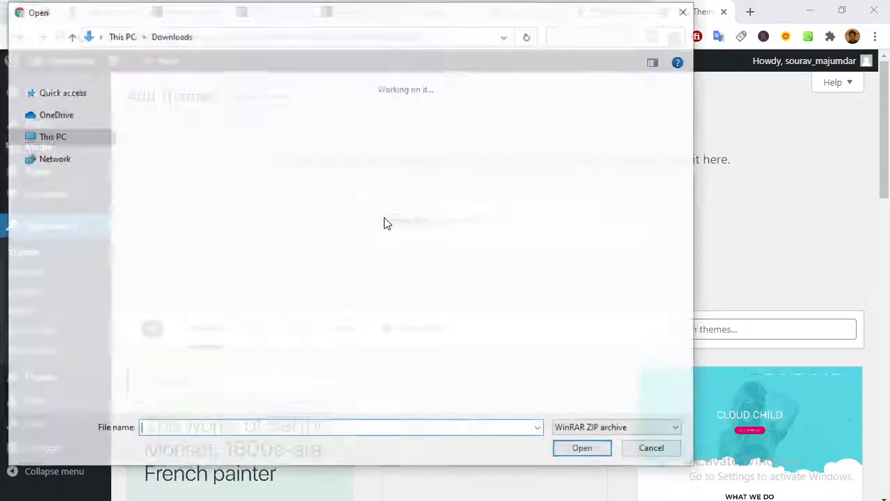
{"action": "left_click", "coordinate": [387, 221]}
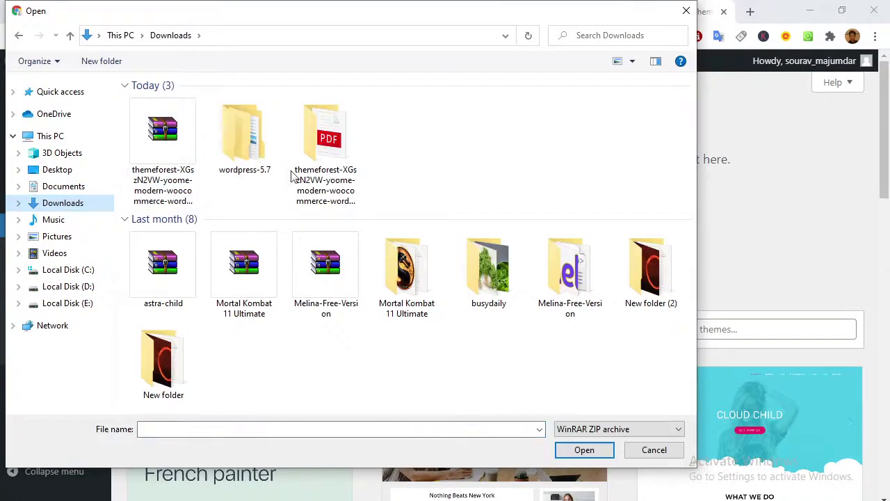
{"action": "double_click", "coordinate": [326, 149]}
{"action": "left_click", "coordinate": [217, 104]}
{"action": "double_click", "coordinate": [217, 106]}
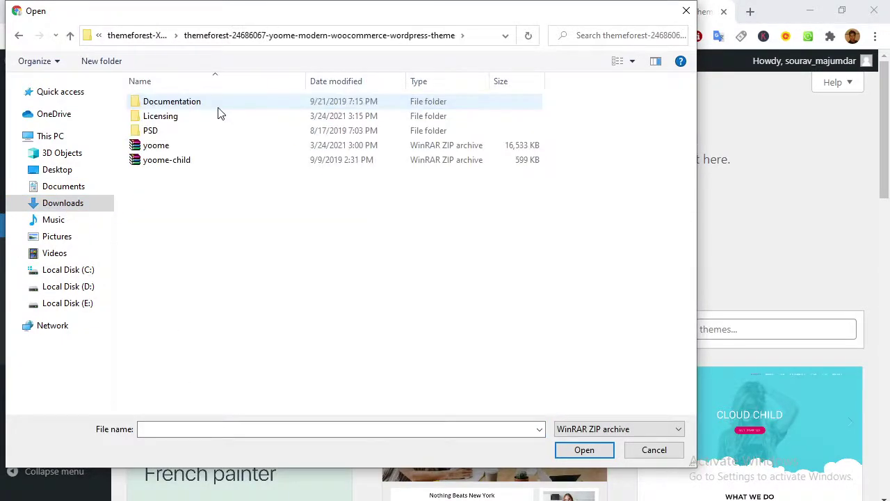
{"action": "left_click", "coordinate": [183, 146]}
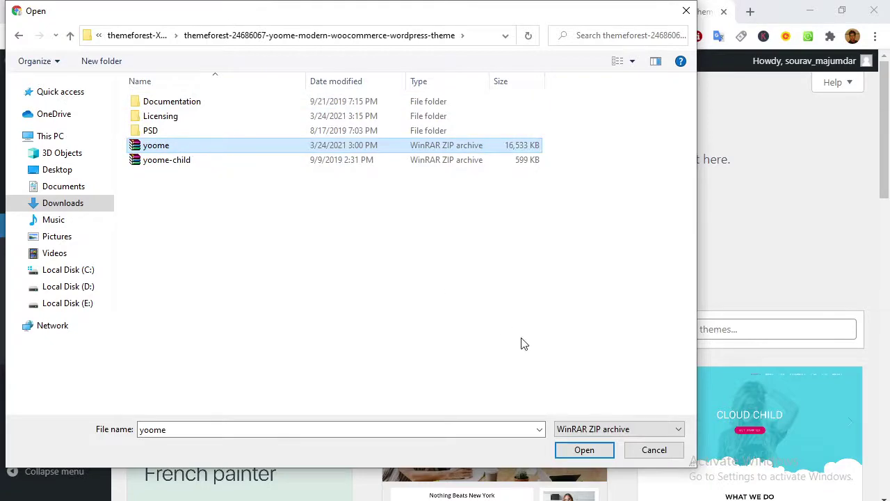
{"action": "left_click", "coordinate": [581, 445]}
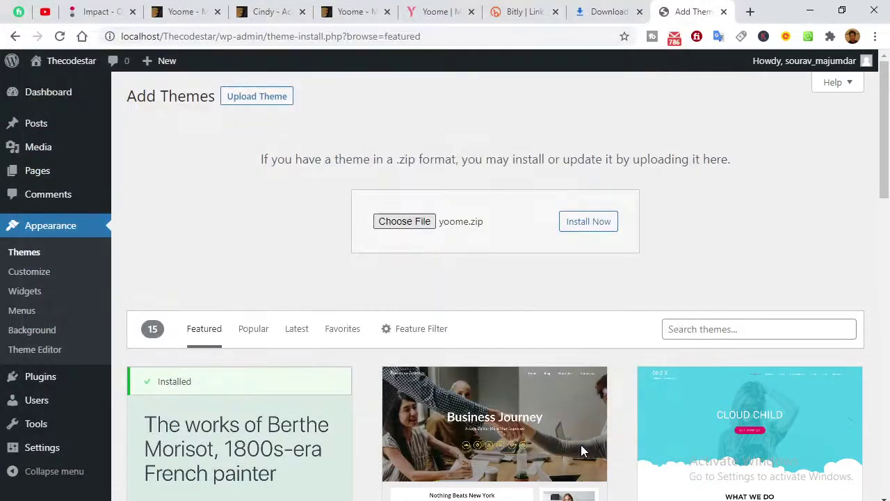
{"action": "left_click", "coordinate": [597, 238]}
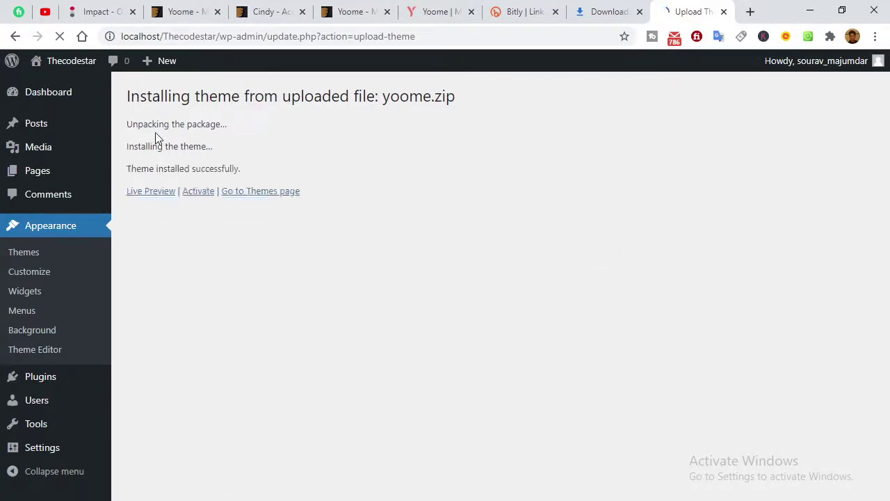
{"action": "left_click", "coordinate": [254, 195]}
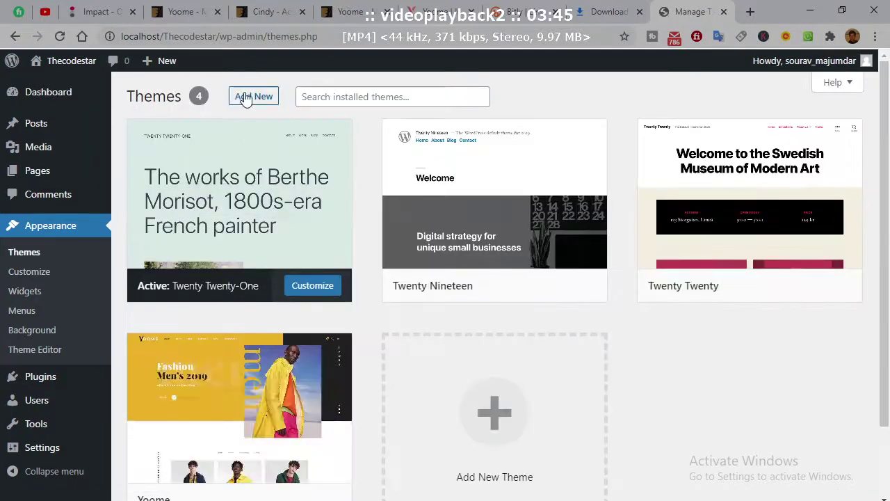
Upload and install yoome-child.zip, then activate Yoome Child as the current theme.
{"action": "left_click", "coordinate": [243, 96]}
{"action": "left_click", "coordinate": [245, 96]}
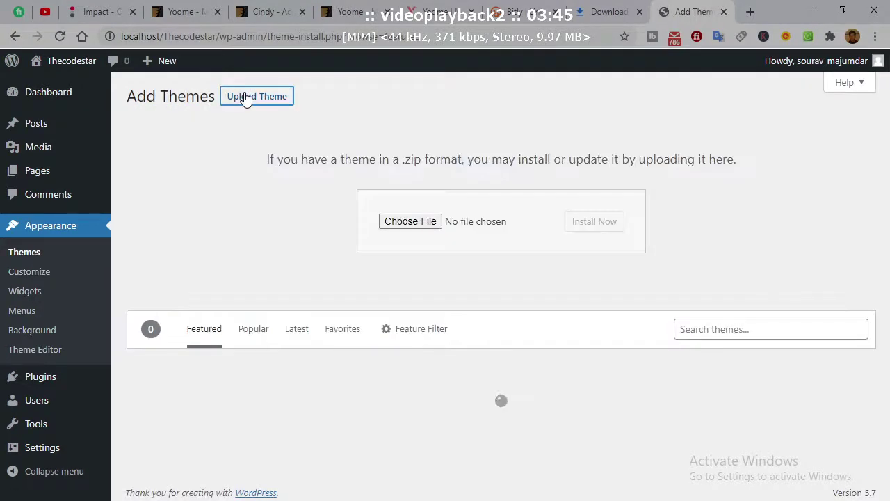
{"action": "left_click", "coordinate": [397, 221]}
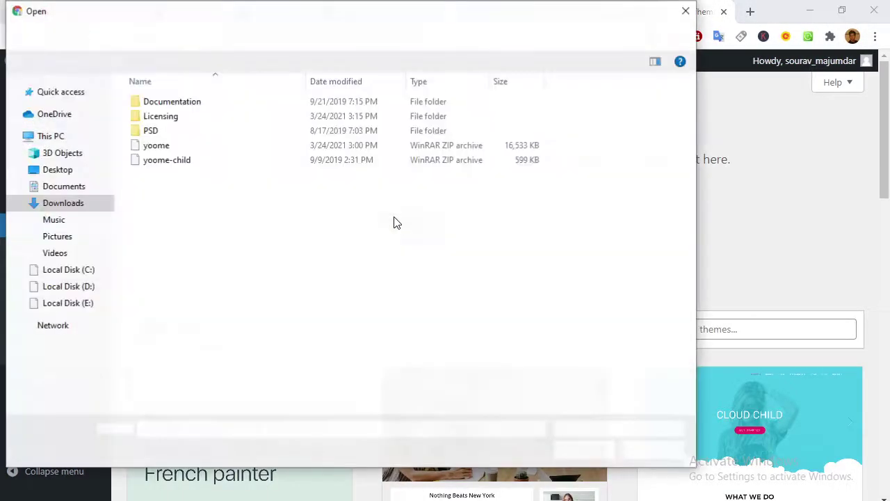
{"action": "left_click", "coordinate": [198, 170]}
{"action": "left_click", "coordinate": [584, 450]}
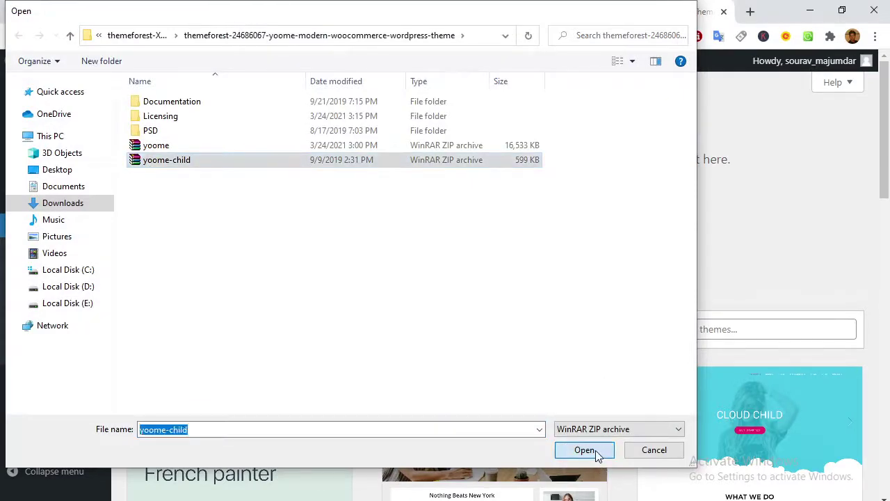
{"action": "left_click", "coordinate": [579, 226]}
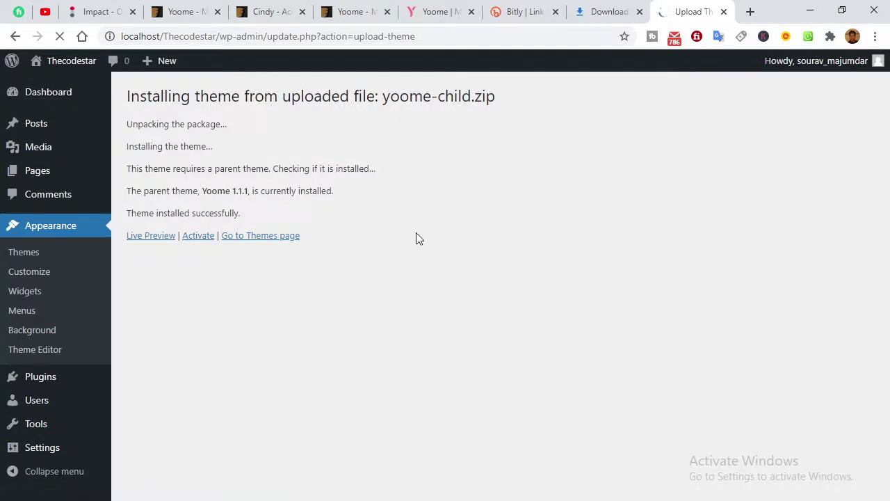
{"action": "left_click", "coordinate": [194, 240]}
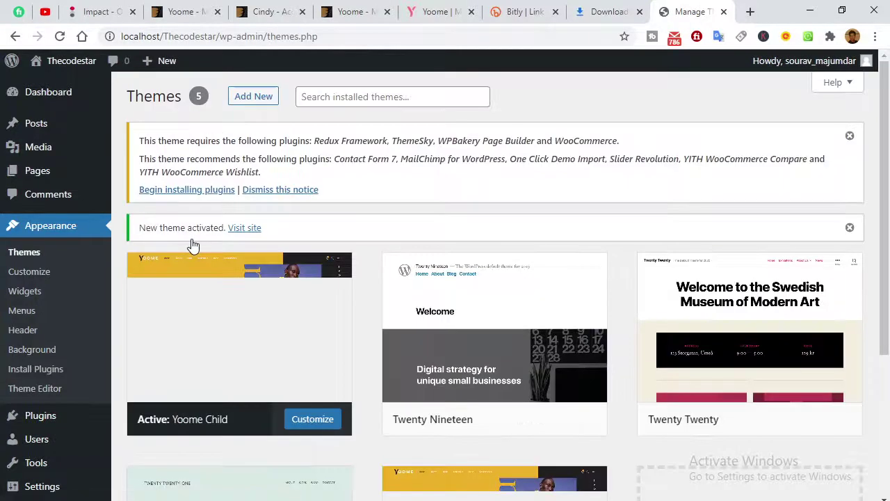
Bulk-install all ten required Yoome plugins, then close the Downloads and Bitly tabs.
{"action": "left_click", "coordinate": [189, 190]}
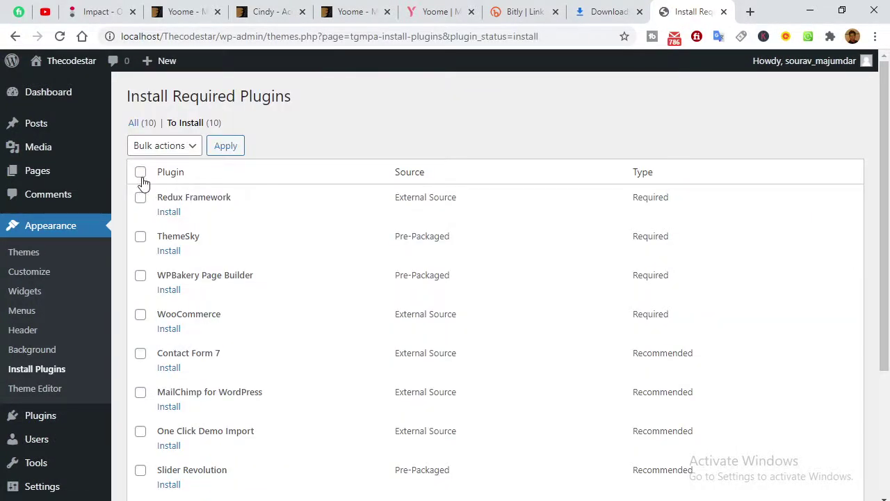
{"action": "left_click", "coordinate": [140, 172]}
{"action": "left_click", "coordinate": [187, 148]}
{"action": "left_click", "coordinate": [170, 178]}
{"action": "left_click", "coordinate": [240, 148]}
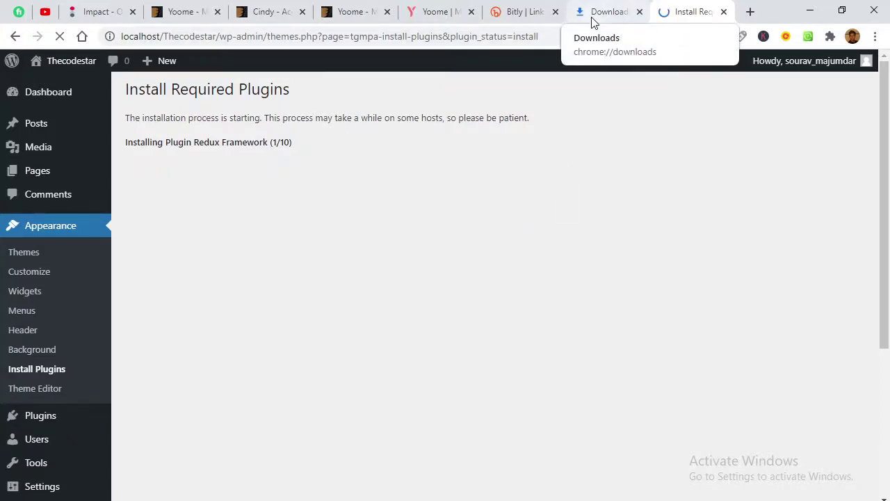
{"action": "left_click", "coordinate": [638, 13]}
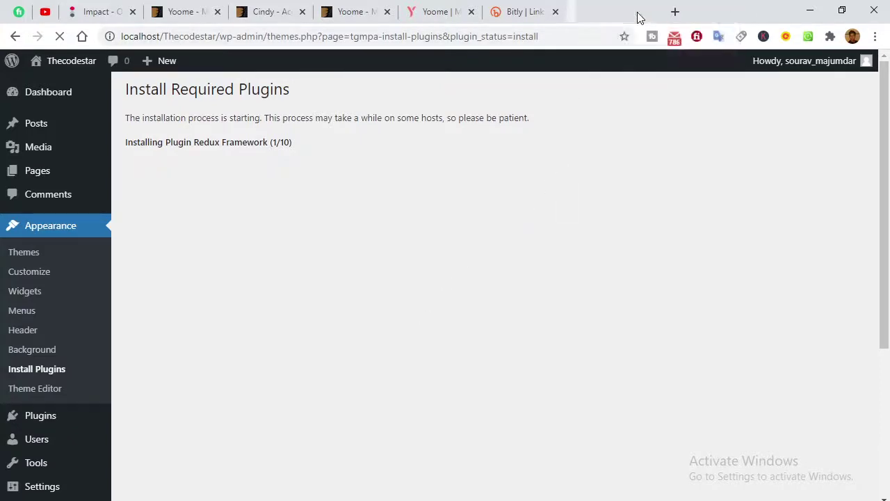
{"action": "left_click", "coordinate": [555, 12]}
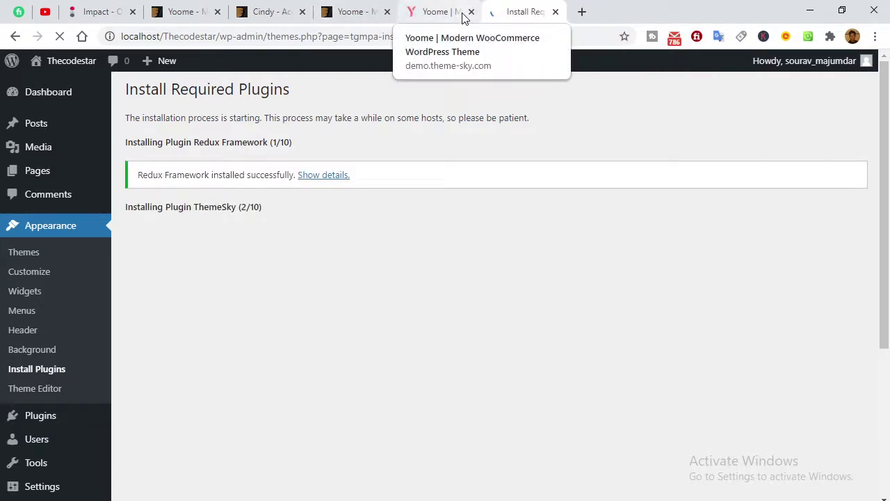
Scroll through the Yoome supermarket demo homepage, return to top, and open SHOP.
{"action": "left_click", "coordinate": [424, 14]}
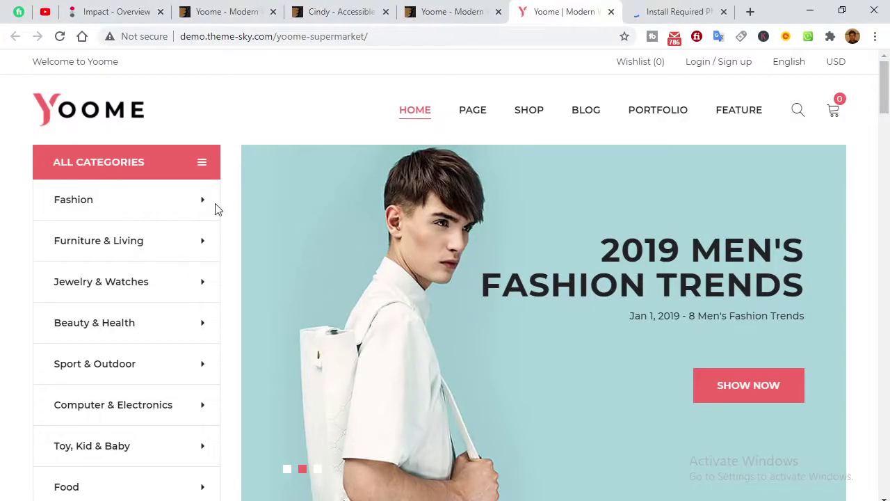
{"action": "mouse_move", "coordinate": [176, 254]}
{"action": "scroll", "coordinate": [329, 197], "scroll_direction": "down", "scroll_amount": 8}
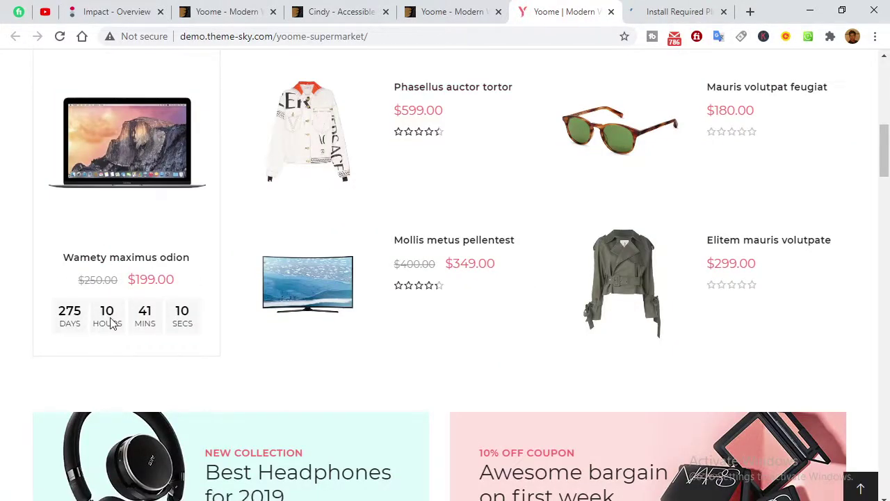
{"action": "scroll", "coordinate": [109, 323], "scroll_direction": "down", "scroll_amount": 5}
{"action": "scroll", "coordinate": [201, 90], "scroll_direction": "down", "scroll_amount": 4}
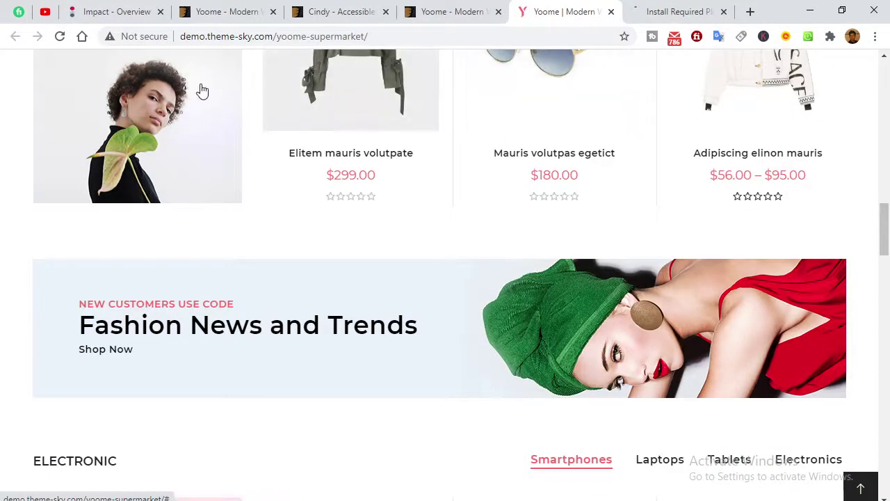
{"action": "scroll", "coordinate": [201, 90], "scroll_direction": "down", "scroll_amount": 12}
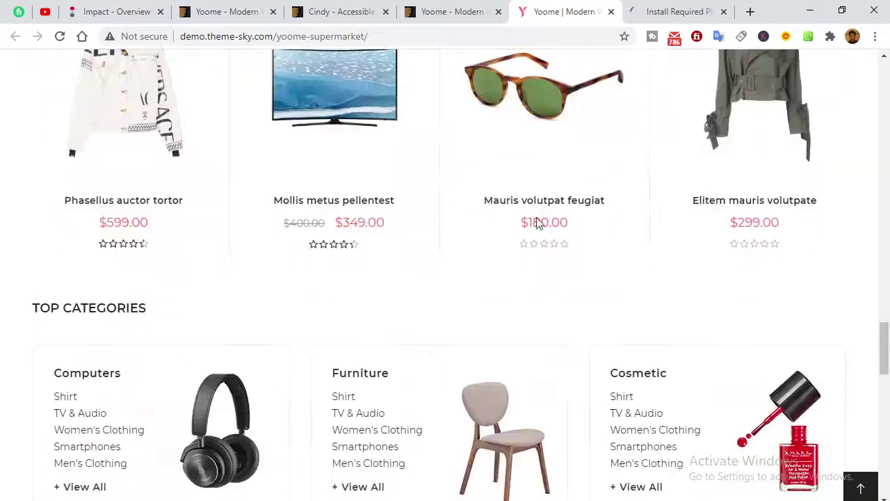
{"action": "scroll", "coordinate": [447, 220], "scroll_direction": "down", "scroll_amount": 6}
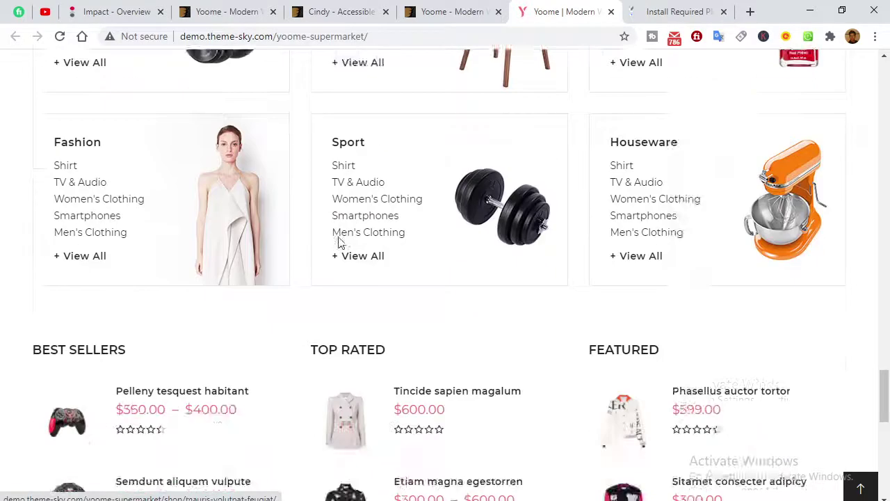
{"action": "scroll", "coordinate": [278, 236], "scroll_direction": "down", "scroll_amount": 10}
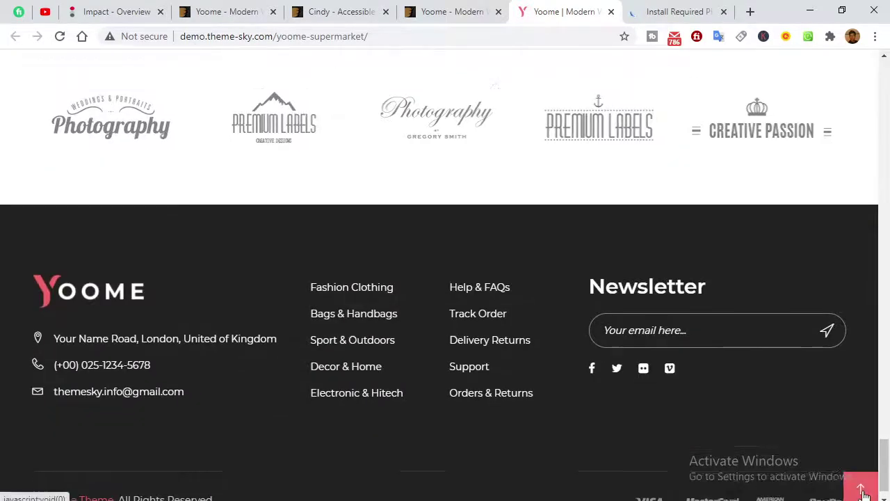
{"action": "left_click", "coordinate": [862, 490]}
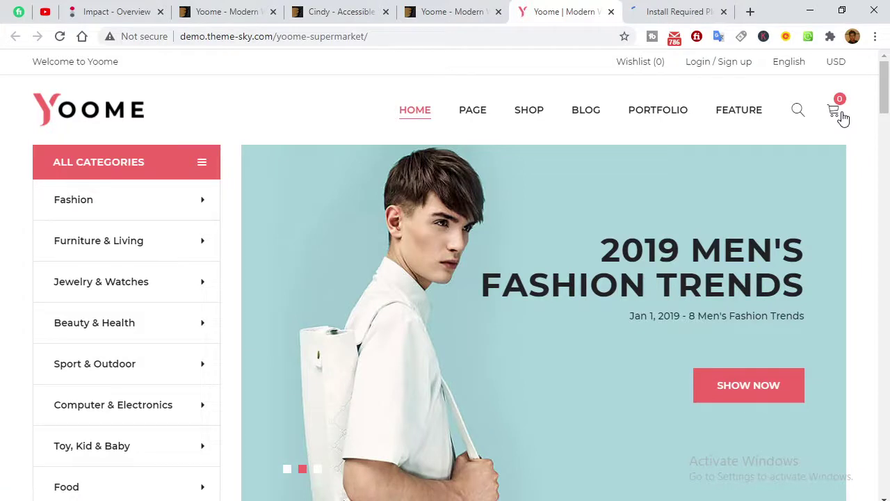
{"action": "left_click", "coordinate": [525, 112]}
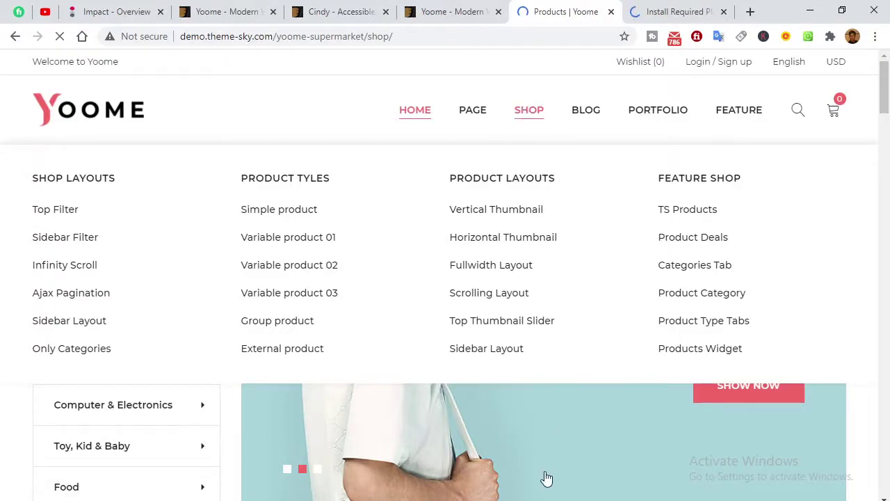
Add Phasellus auctor tortor and the Lobortis sapien maurist jacket to the cart.
{"action": "key", "text": "alt+Tab"}
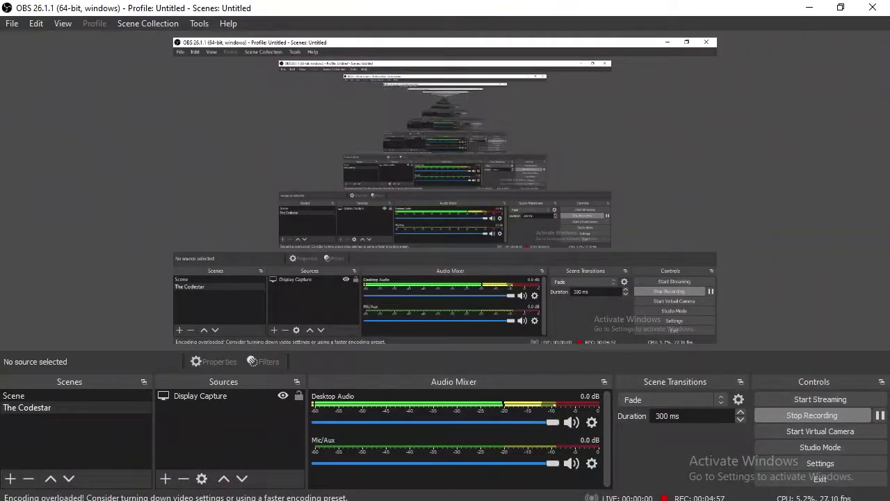
{"action": "key", "text": "alt+Tab"}
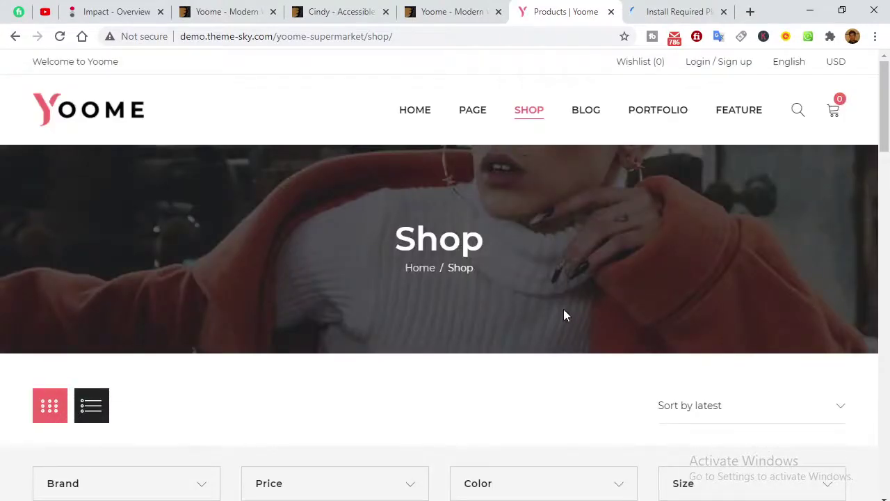
{"action": "scroll", "coordinate": [563, 312], "scroll_direction": "down", "scroll_amount": 4}
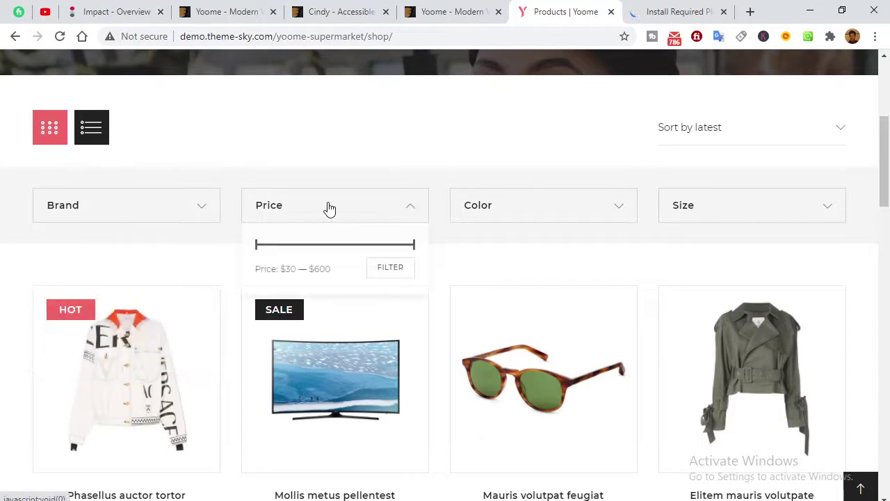
{"action": "mouse_move", "coordinate": [579, 214]}
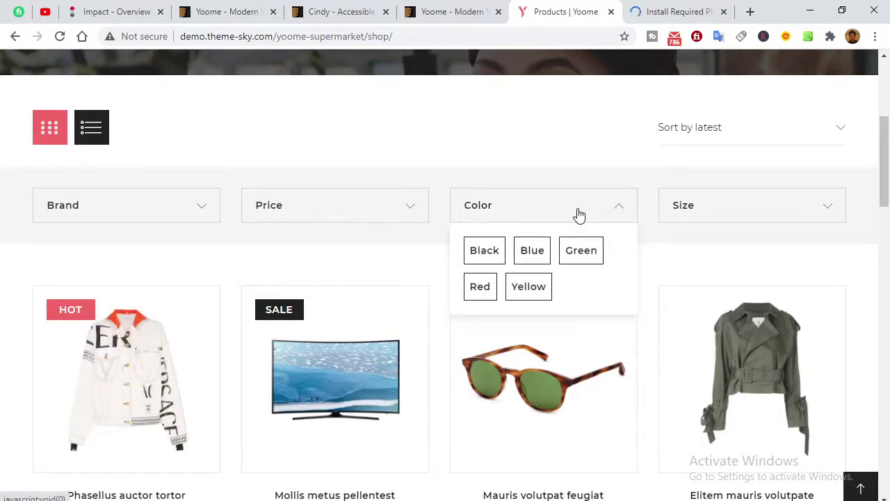
{"action": "mouse_move", "coordinate": [688, 207]}
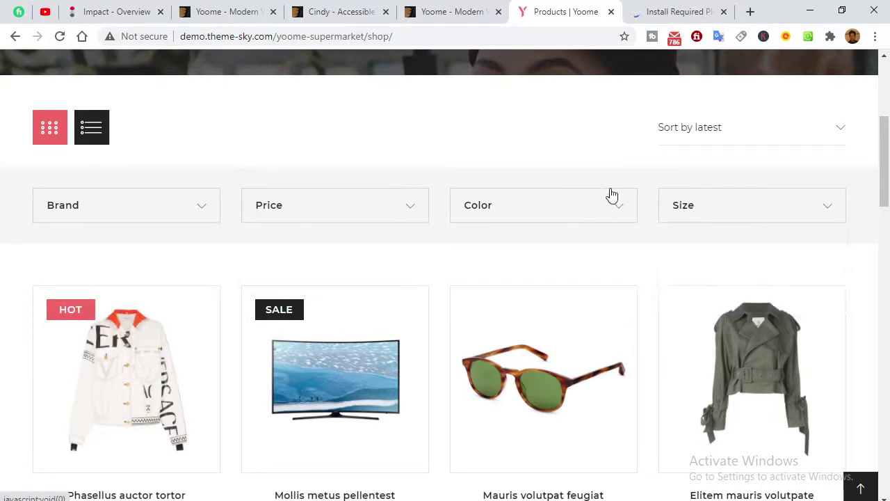
{"action": "scroll", "coordinate": [397, 209], "scroll_direction": "down", "scroll_amount": 4}
{"action": "mouse_move", "coordinate": [111, 158]}
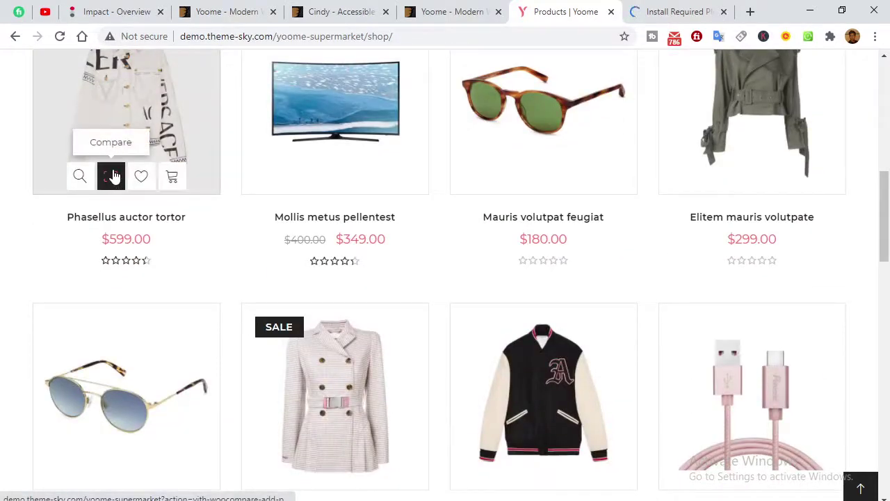
{"action": "left_click", "coordinate": [173, 179]}
{"action": "mouse_move", "coordinate": [514, 185]}
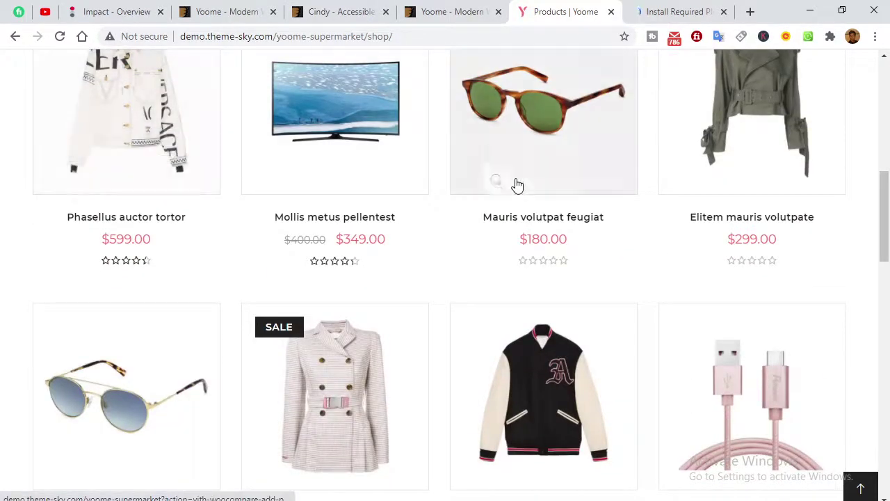
{"action": "scroll", "coordinate": [516, 184], "scroll_direction": "down", "scroll_amount": 1}
{"action": "scroll", "coordinate": [516, 184], "scroll_direction": "down", "scroll_amount": 2}
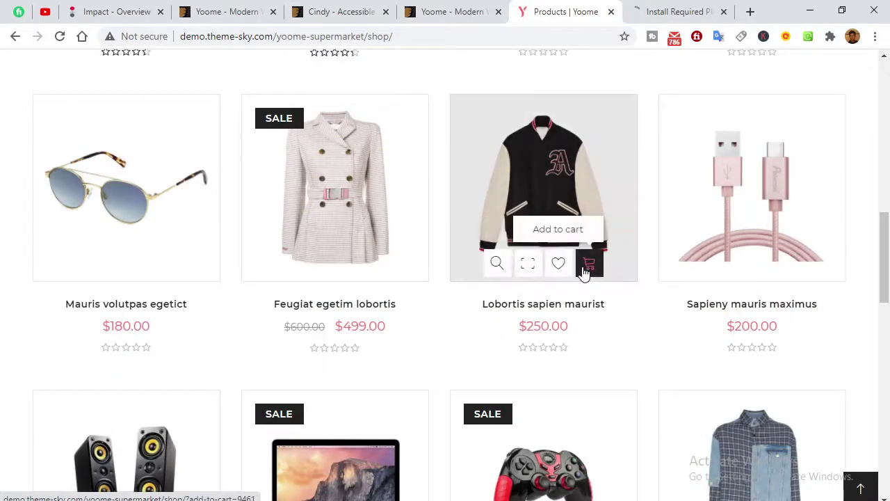
{"action": "left_click", "coordinate": [586, 269]}
Load more products into the shop grid and open the two-item cart.
{"action": "scroll", "coordinate": [303, 272], "scroll_direction": "down", "scroll_amount": 5}
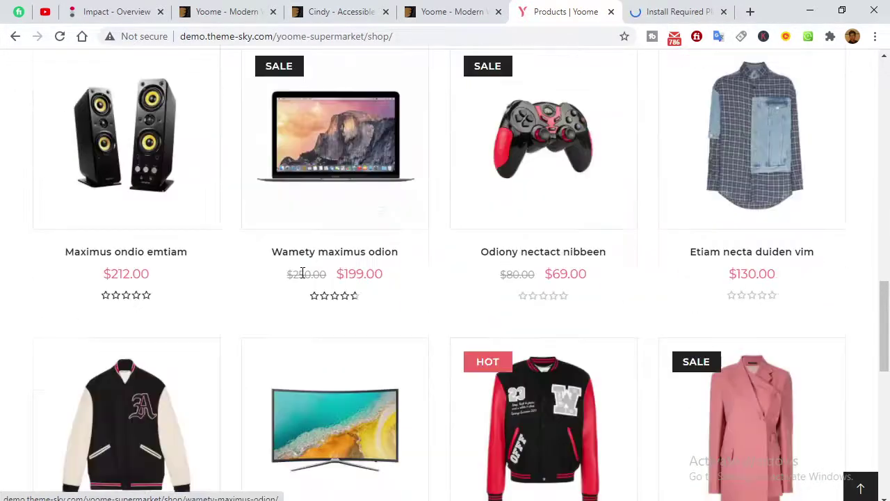
{"action": "scroll", "coordinate": [303, 273], "scroll_direction": "down", "scroll_amount": 5}
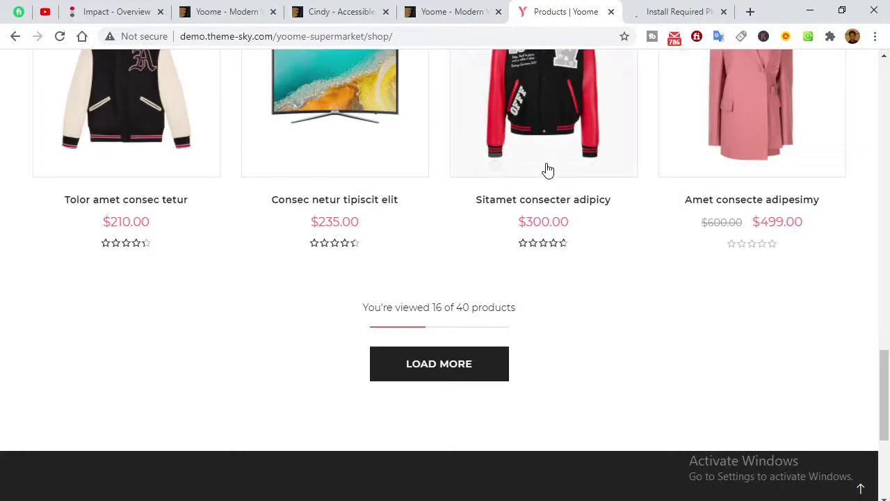
{"action": "scroll", "coordinate": [486, 236], "scroll_direction": "down", "scroll_amount": 1}
{"action": "left_click", "coordinate": [445, 294]}
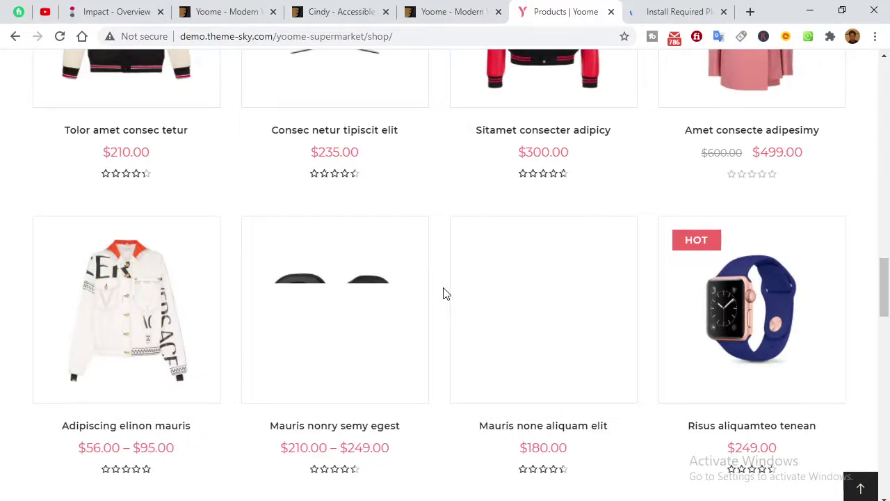
{"action": "scroll", "coordinate": [445, 294], "scroll_direction": "down", "scroll_amount": 10}
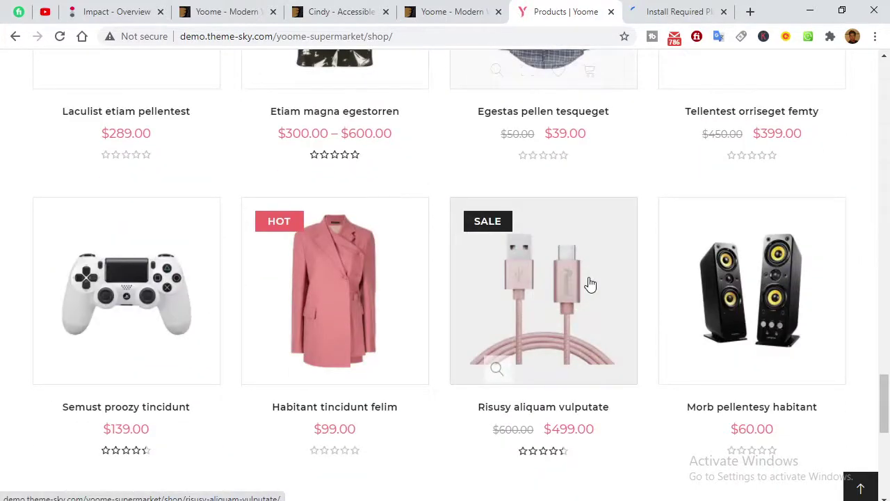
{"action": "left_click", "coordinate": [860, 488]}
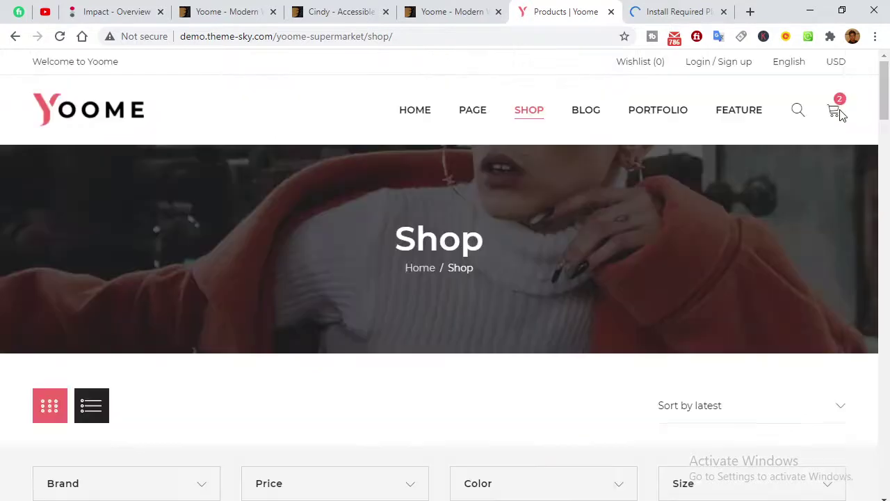
{"action": "left_click", "coordinate": [838, 113]}
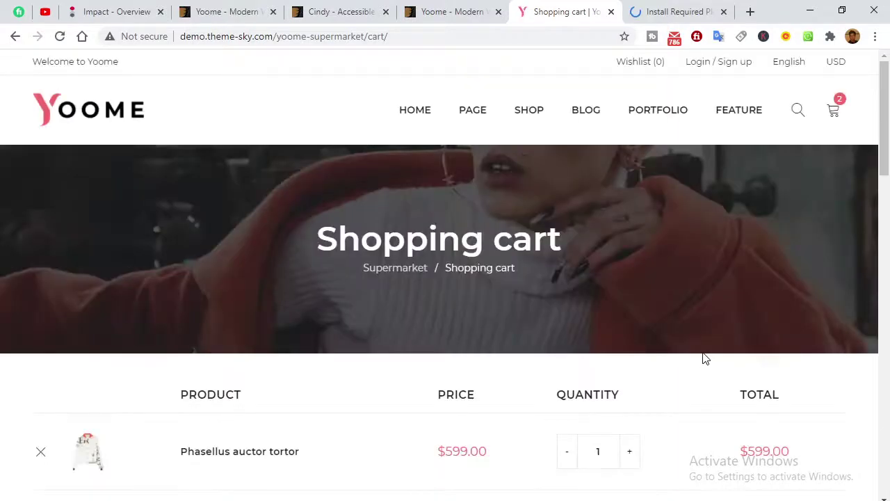
{"action": "scroll", "coordinate": [463, 297], "scroll_direction": "down", "scroll_amount": 5}
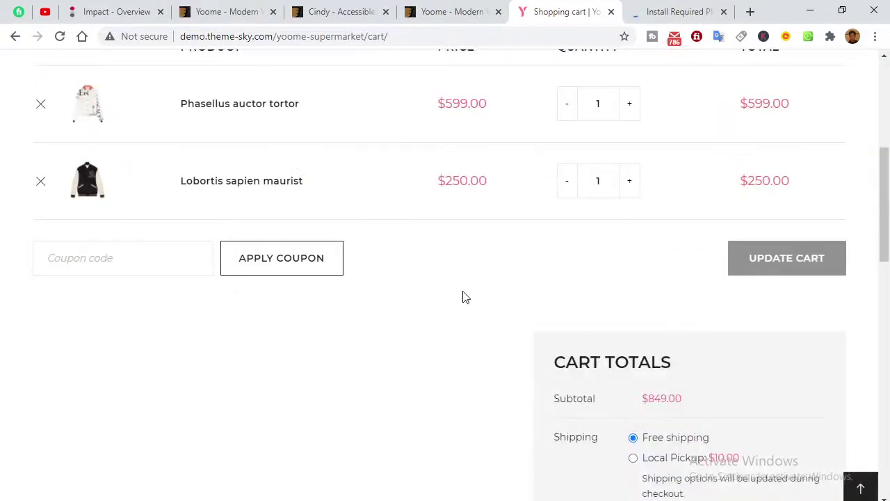
{"action": "scroll", "coordinate": [463, 296], "scroll_direction": "down", "scroll_amount": 3}
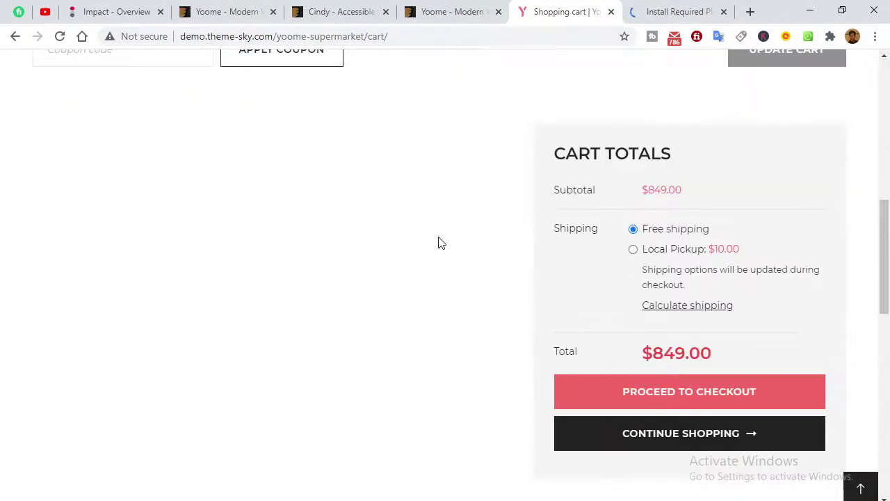
{"action": "scroll", "coordinate": [487, 271], "scroll_direction": "down", "scroll_amount": 4}
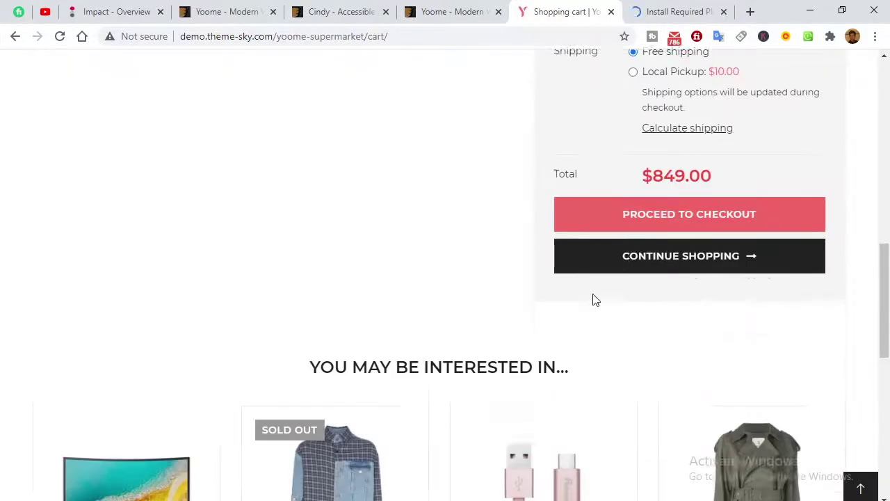
{"action": "scroll", "coordinate": [410, 272], "scroll_direction": "down", "scroll_amount": 5}
{"action": "scroll", "coordinate": [387, 290], "scroll_direction": "up", "scroll_amount": 12}
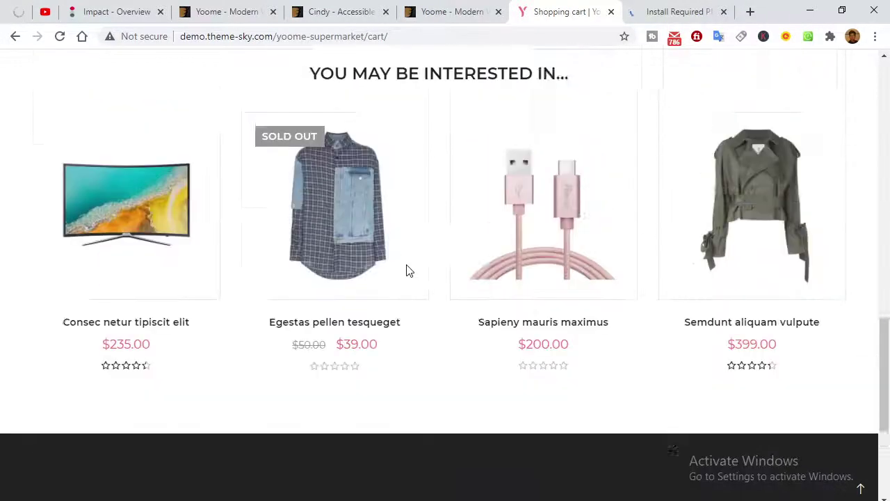
{"action": "scroll", "coordinate": [419, 287], "scroll_direction": "down", "scroll_amount": 5}
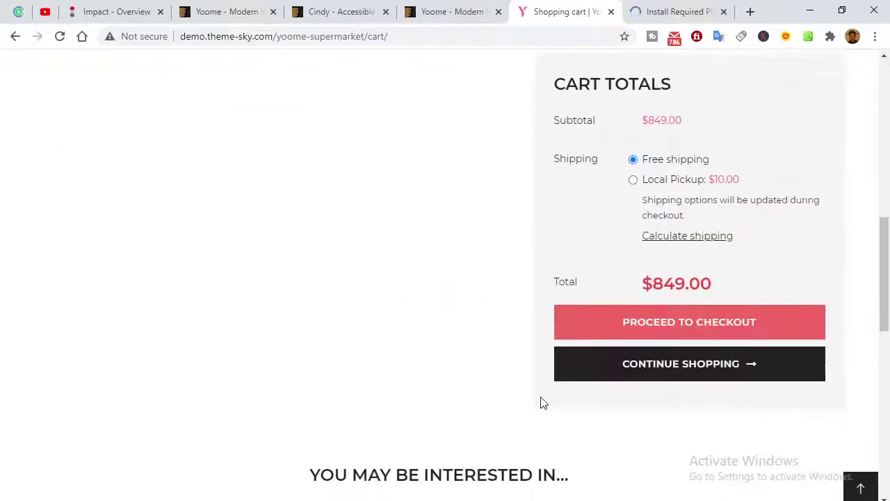
{"action": "left_click", "coordinate": [645, 330]}
{"action": "scroll", "coordinate": [607, 304], "scroll_direction": "up", "scroll_amount": 5}
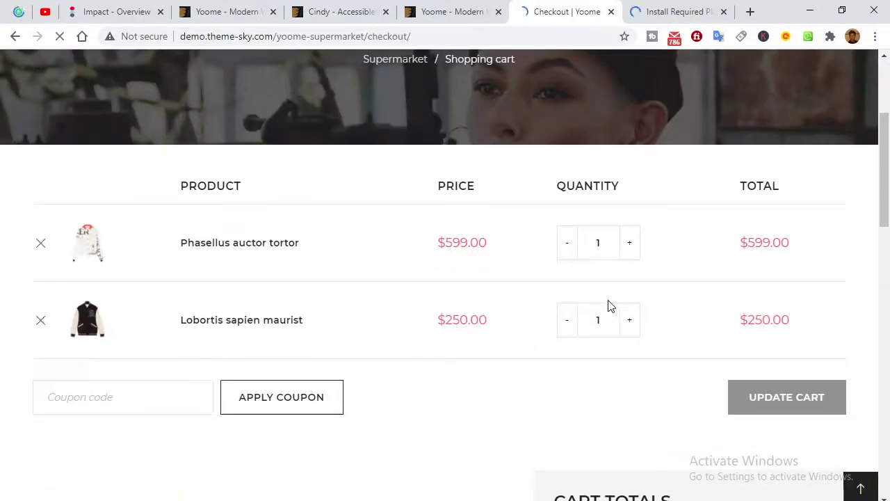
{"action": "left_click", "coordinate": [653, 21]}
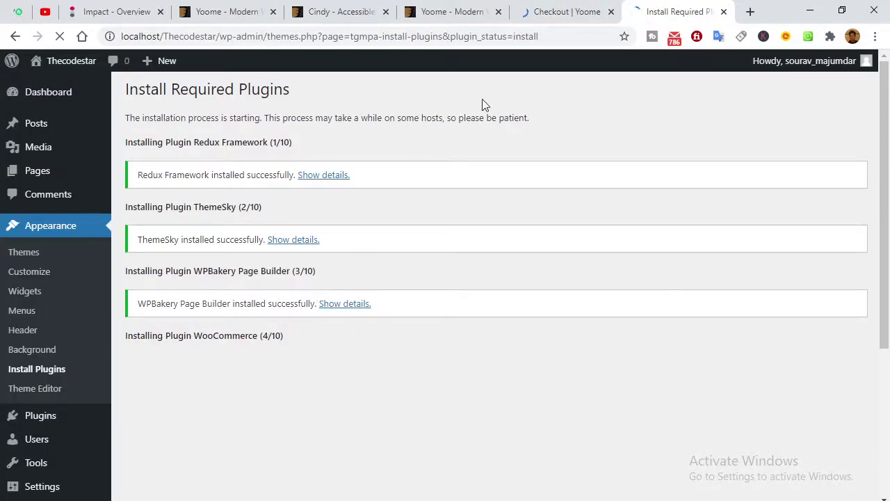
{"action": "left_click", "coordinate": [563, 12]}
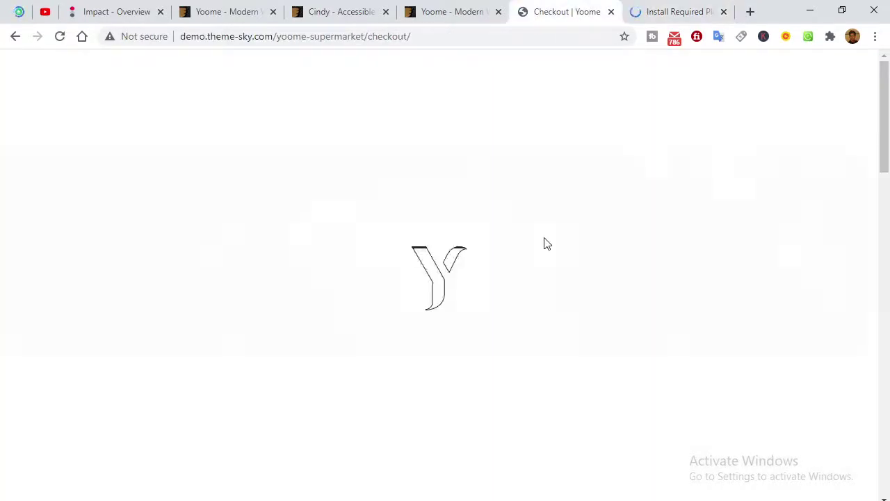
{"action": "scroll", "coordinate": [554, 304], "scroll_direction": "down", "scroll_amount": 7}
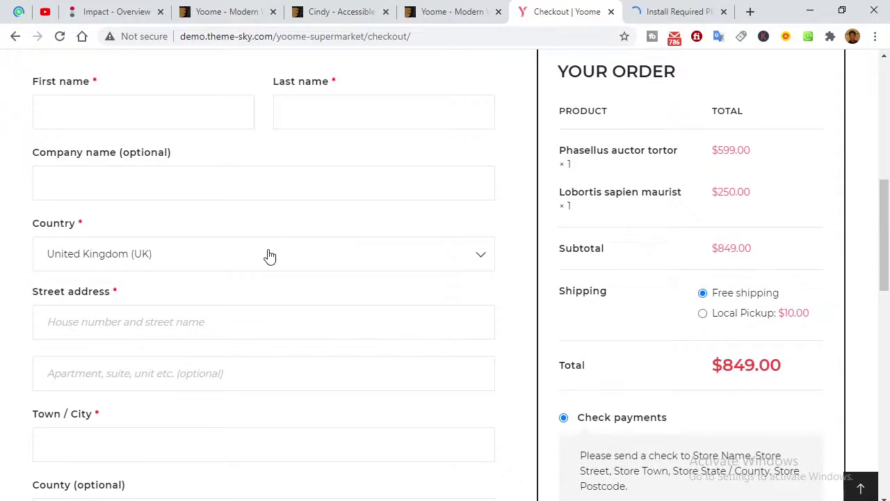
{"action": "scroll", "coordinate": [334, 278], "scroll_direction": "down", "scroll_amount": 3}
{"action": "scroll", "coordinate": [269, 310], "scroll_direction": "down", "scroll_amount": 7}
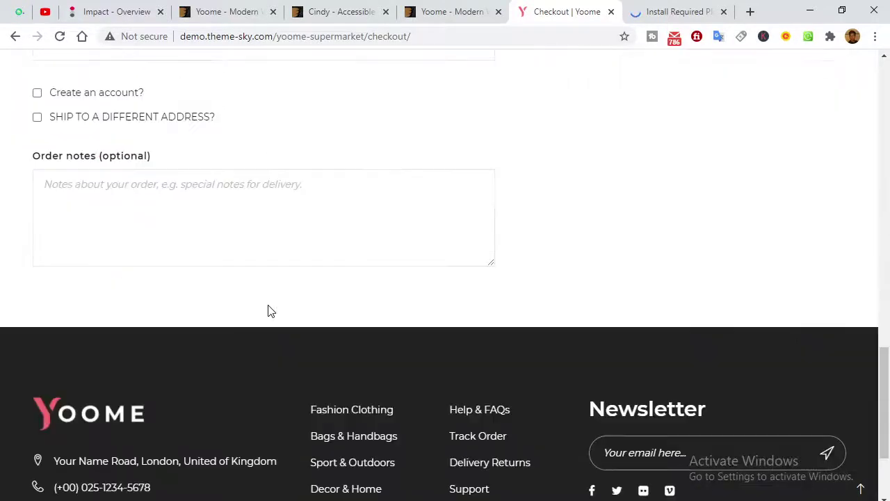
{"action": "scroll", "coordinate": [318, 308], "scroll_direction": "up", "scroll_amount": 3}
{"action": "scroll", "coordinate": [316, 309], "scroll_direction": "up", "scroll_amount": 7}
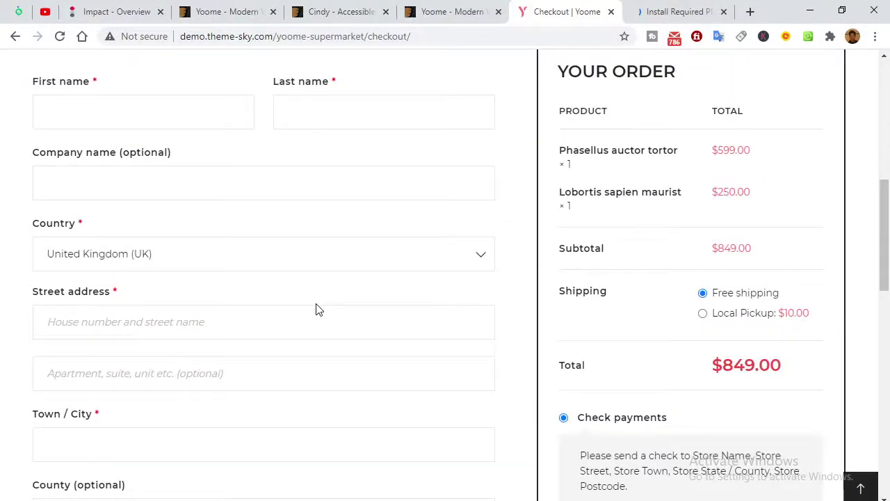
{"action": "scroll", "coordinate": [314, 306], "scroll_direction": "up", "scroll_amount": 5}
{"action": "scroll", "coordinate": [299, 300], "scroll_direction": "down", "scroll_amount": 4}
{"action": "scroll", "coordinate": [634, 275], "scroll_direction": "down", "scroll_amount": 5}
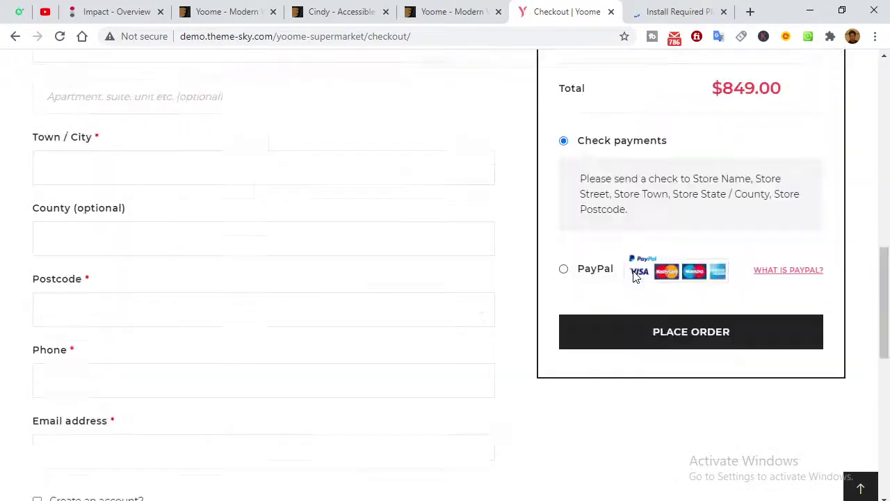
{"action": "scroll", "coordinate": [515, 294], "scroll_direction": "down", "scroll_amount": 6}
{"action": "scroll", "coordinate": [324, 397], "scroll_direction": "down", "scroll_amount": 1}
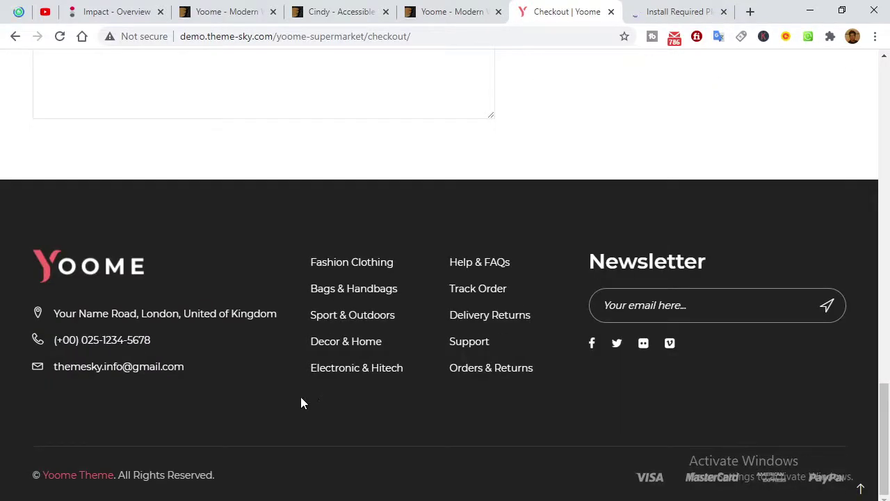
{"action": "scroll", "coordinate": [300, 402], "scroll_direction": "up", "scroll_amount": 7}
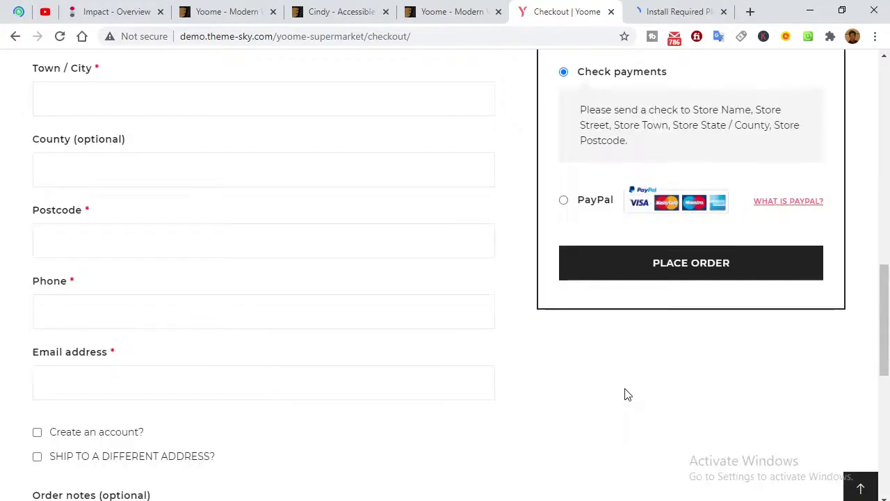
{"action": "scroll", "coordinate": [626, 394], "scroll_direction": "up", "scroll_amount": 10}
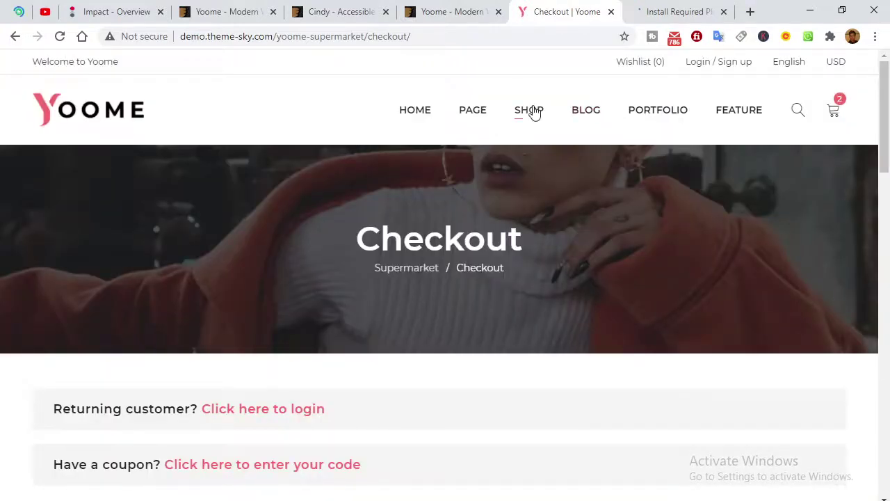
Open the Phasellus auctor tortor jacket product from the shop listing.
{"action": "left_click", "coordinate": [532, 111]}
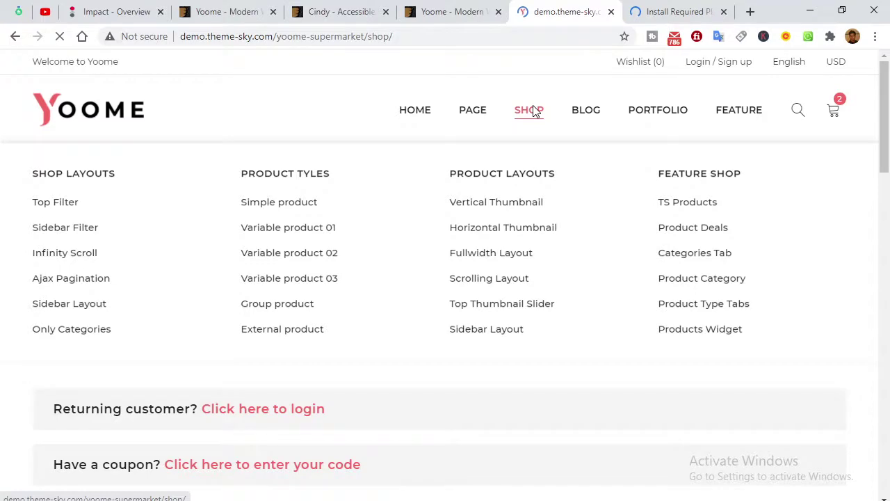
{"action": "scroll", "coordinate": [79, 192], "scroll_direction": "down", "scroll_amount": 5}
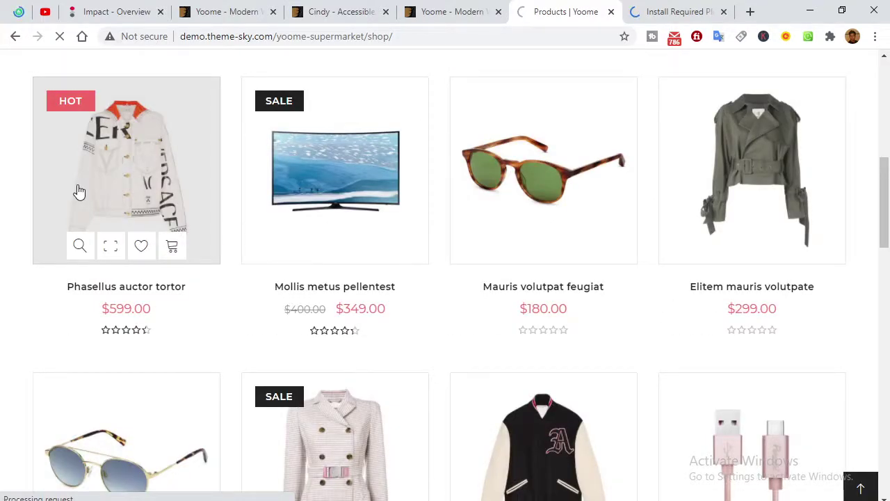
{"action": "left_click", "coordinate": [79, 191]}
{"action": "left_click", "coordinate": [15, 12]}
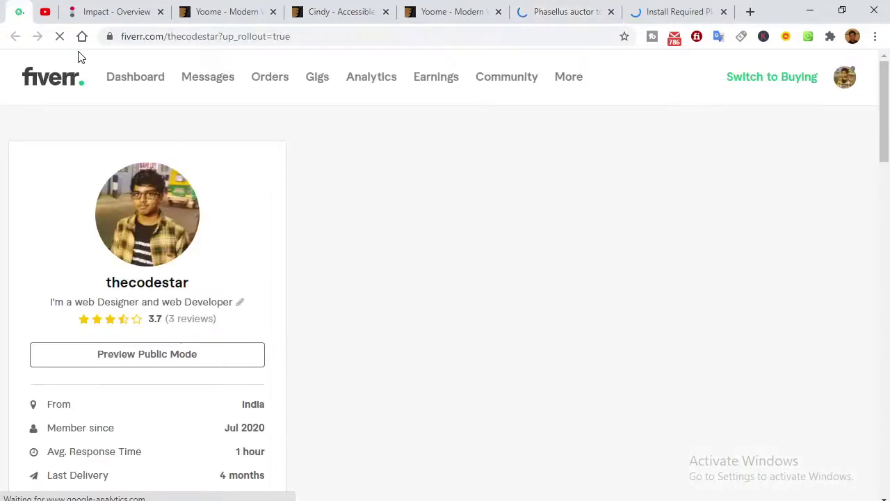
{"action": "left_click", "coordinate": [504, 8]}
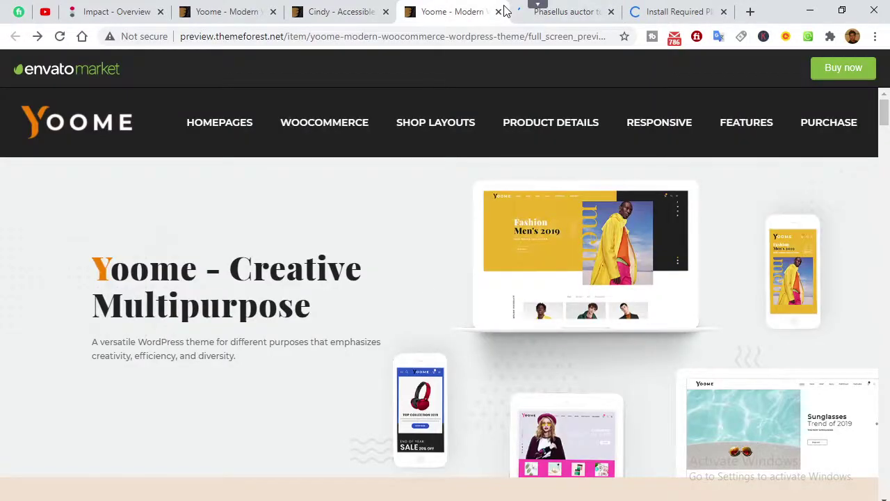
{"action": "scroll", "coordinate": [468, 278], "scroll_direction": "down", "scroll_amount": 10}
{"action": "scroll", "coordinate": [468, 282], "scroll_direction": "down", "scroll_amount": 5}
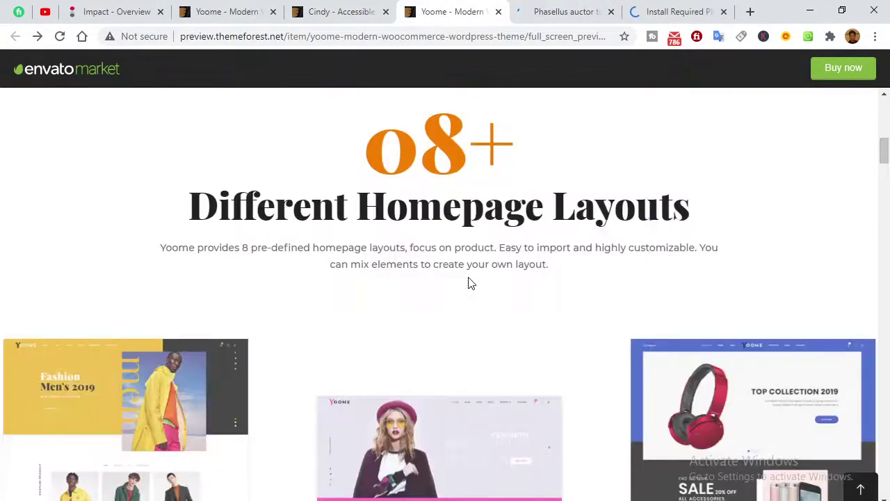
{"action": "key", "text": "ctrl+Tab"}
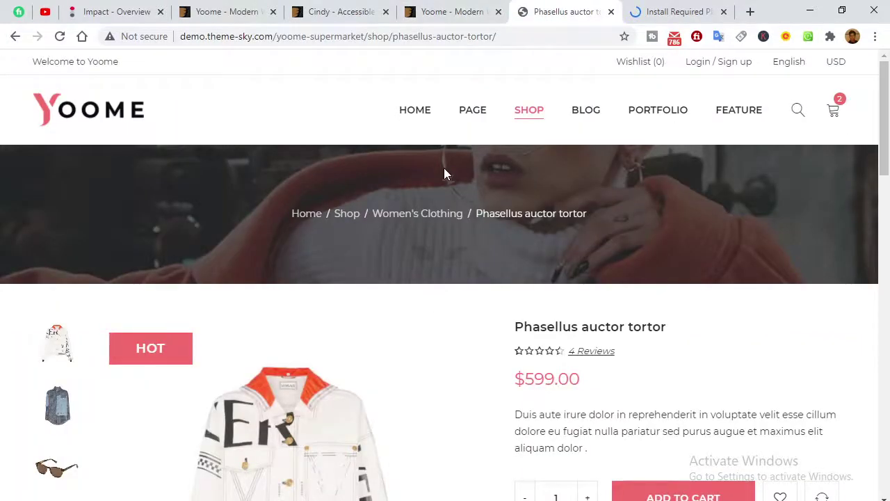
{"action": "scroll", "coordinate": [444, 172], "scroll_direction": "down", "scroll_amount": 4}
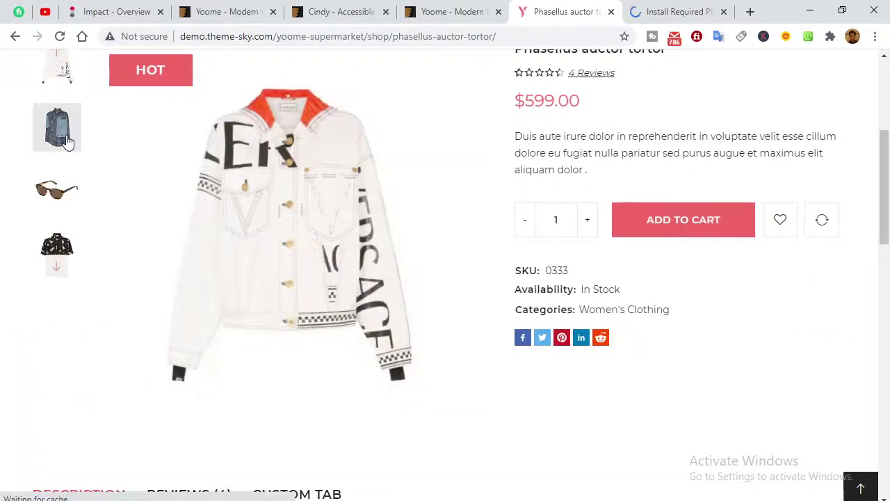
Show the plaid denim shirt and the sunglasses images in the product gallery.
{"action": "left_click", "coordinate": [67, 143]}
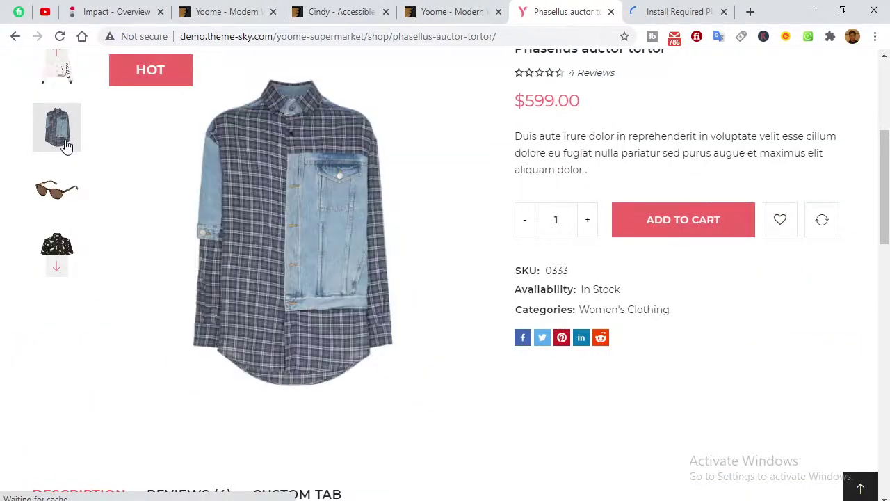
{"action": "left_click", "coordinate": [60, 185]}
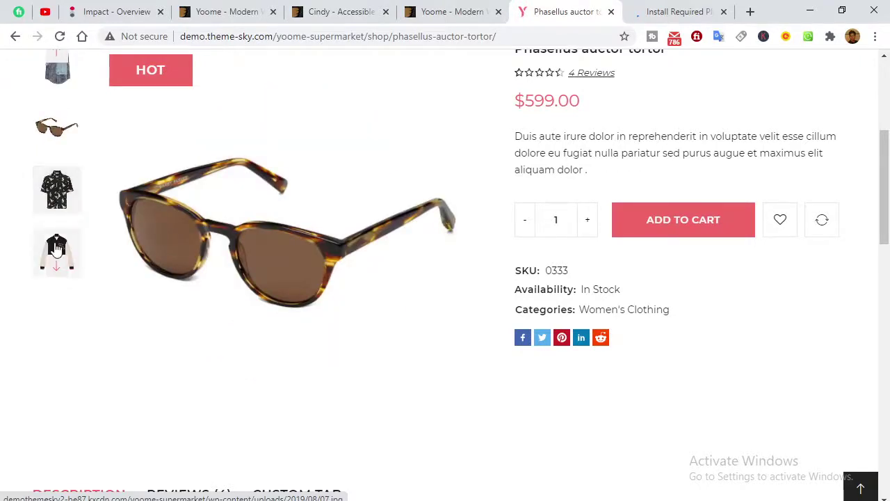
{"action": "scroll", "coordinate": [389, 267], "scroll_direction": "up", "scroll_amount": 3}
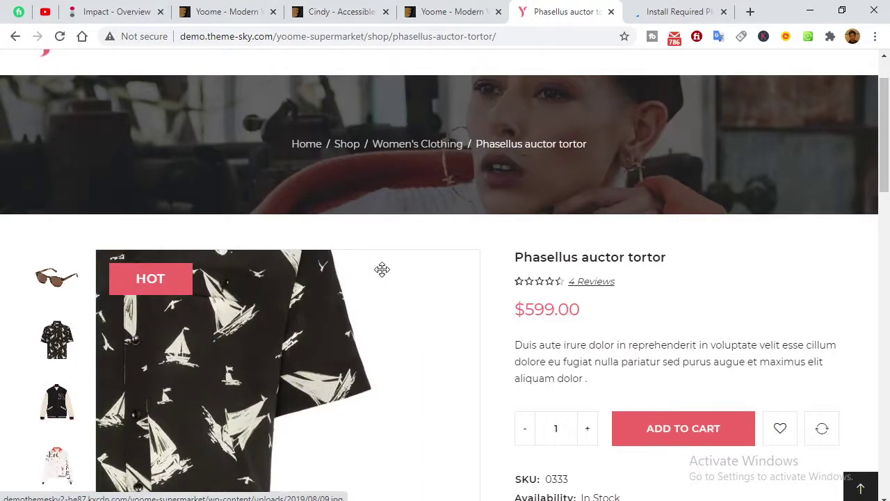
{"action": "scroll", "coordinate": [382, 269], "scroll_direction": "down", "scroll_amount": 3}
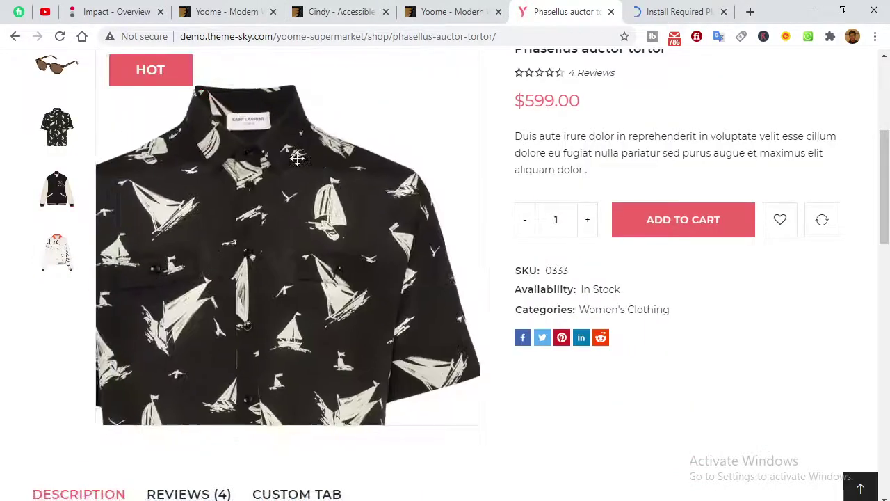
{"action": "scroll", "coordinate": [614, 290], "scroll_direction": "down", "scroll_amount": 3}
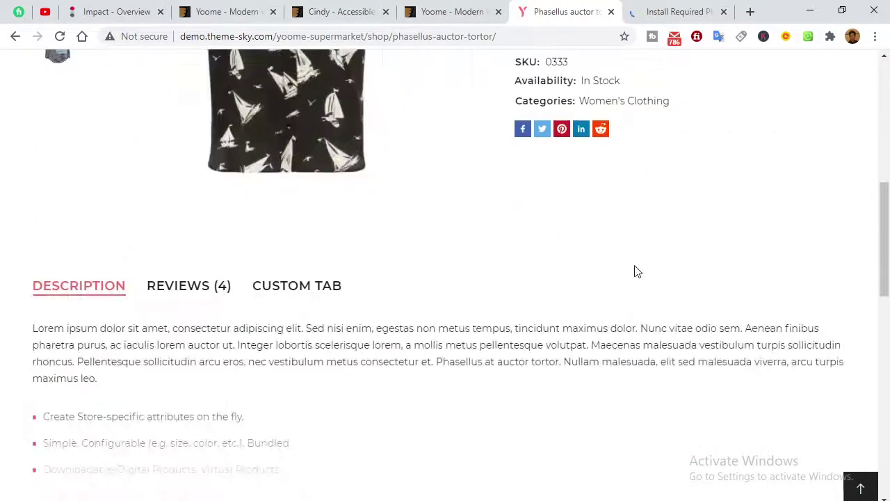
{"action": "scroll", "coordinate": [417, 236], "scroll_direction": "down", "scroll_amount": 4}
{"action": "scroll", "coordinate": [362, 218], "scroll_direction": "up", "scroll_amount": 2}
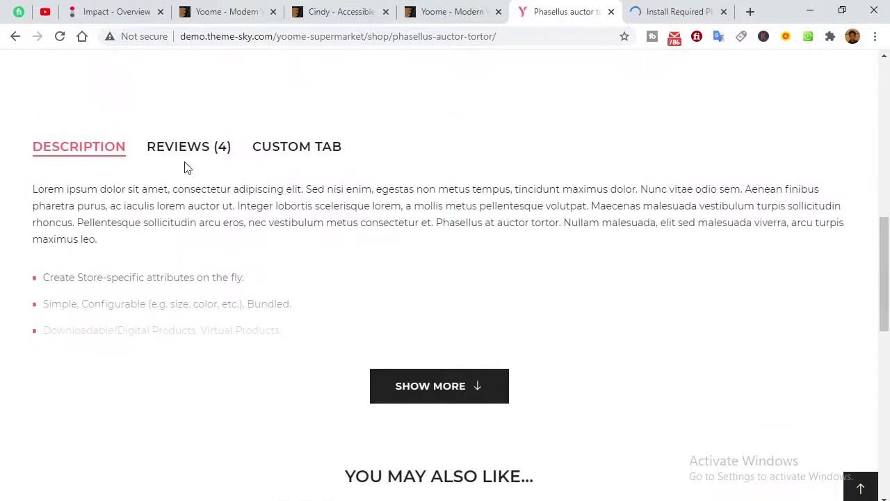
View the Reviews, Custom Tab and expanded Description, then return to the page top.
{"action": "left_click", "coordinate": [179, 148]}
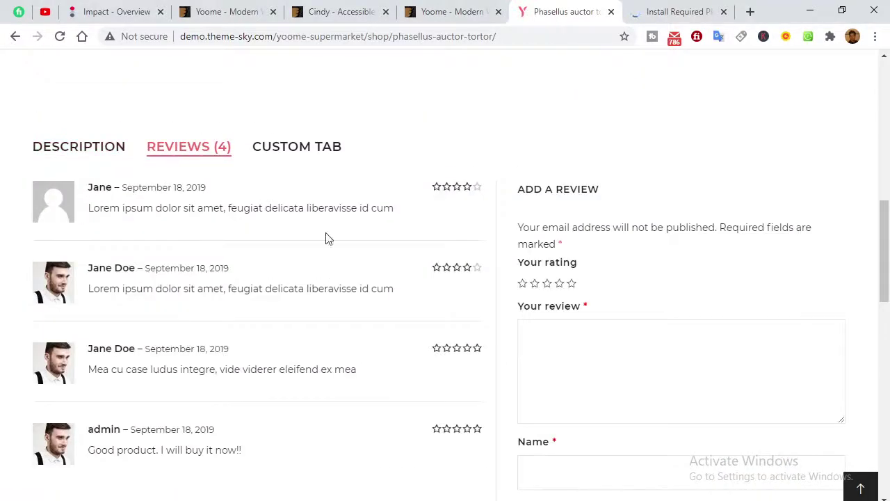
{"action": "left_click", "coordinate": [301, 154]}
{"action": "left_click", "coordinate": [97, 145]}
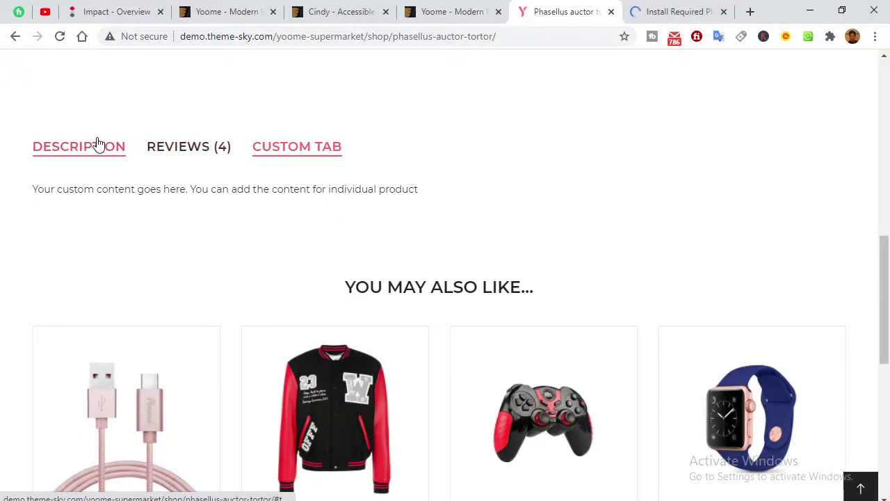
{"action": "left_click", "coordinate": [438, 387]}
{"action": "scroll", "coordinate": [438, 387], "scroll_direction": "down", "scroll_amount": 5}
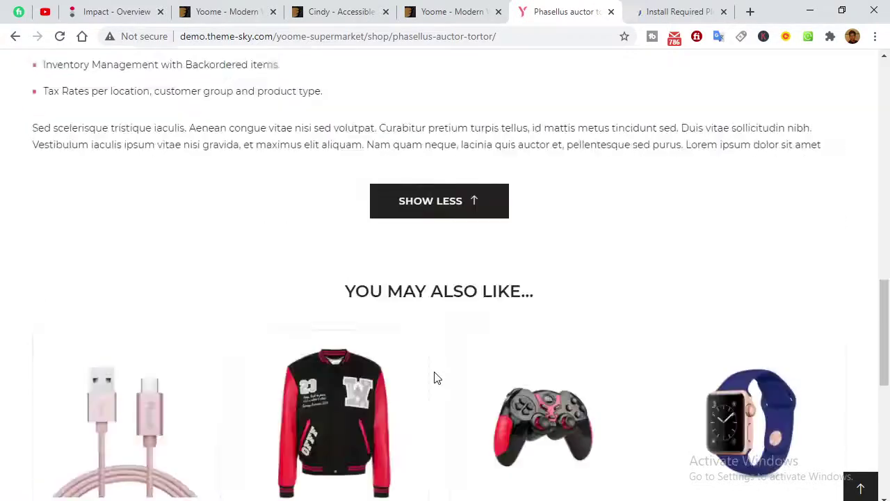
{"action": "scroll", "coordinate": [364, 183], "scroll_direction": "up", "scroll_amount": 1}
{"action": "scroll", "coordinate": [363, 183], "scroll_direction": "up", "scroll_amount": 15}
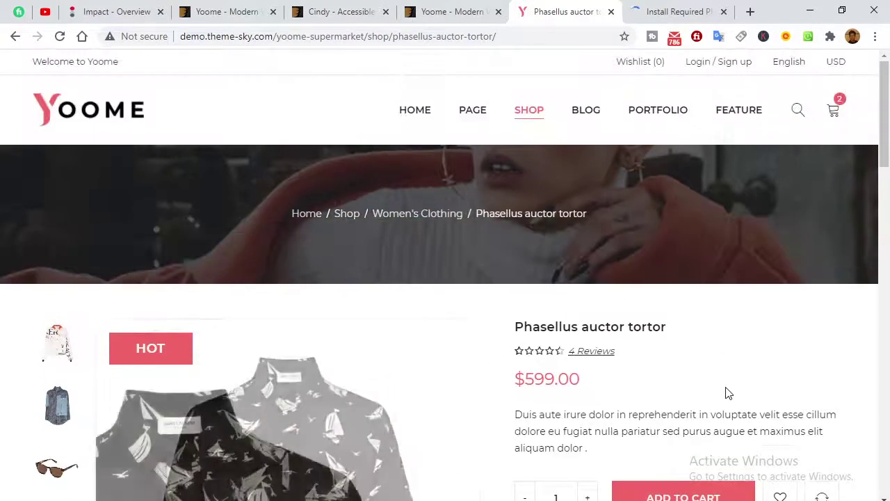
{"action": "scroll", "coordinate": [727, 392], "scroll_direction": "down", "scroll_amount": 4}
{"action": "scroll", "coordinate": [727, 392], "scroll_direction": "down", "scroll_amount": 16}
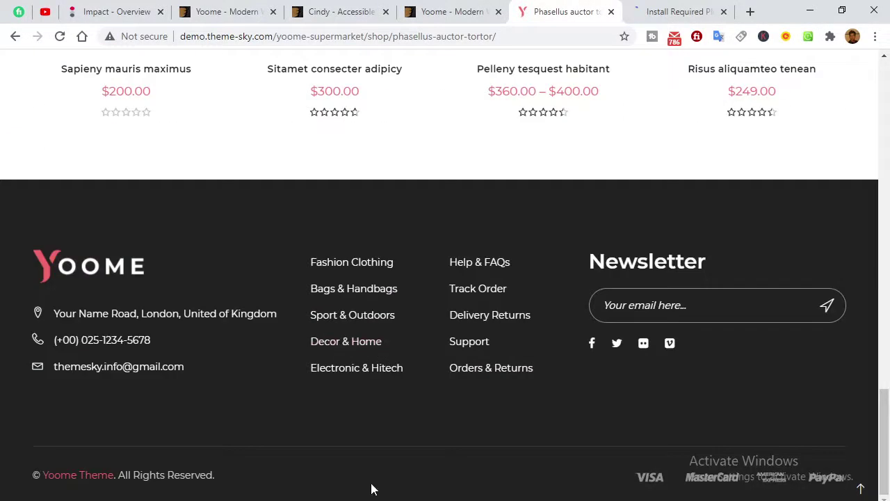
{"action": "left_click", "coordinate": [860, 488]}
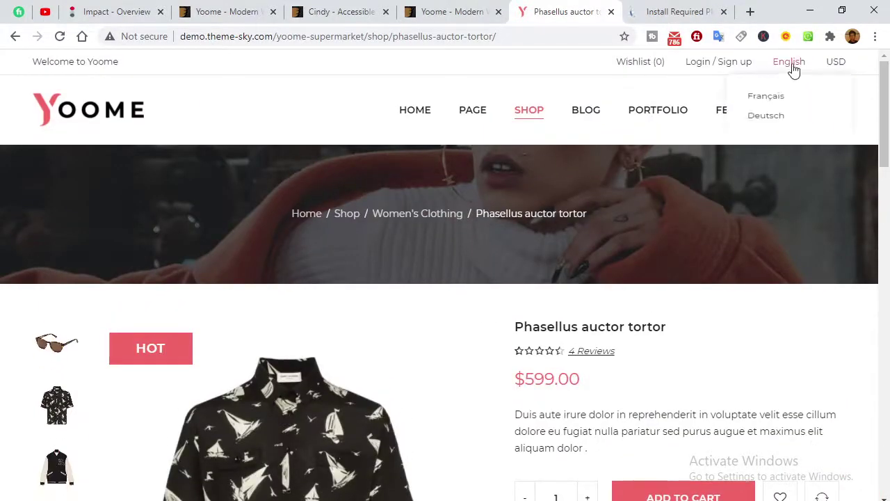
Open the Login / Sign up dropdown and select its password field.
{"action": "mouse_move", "coordinate": [721, 62]}
{"action": "mouse_move", "coordinate": [784, 68]}
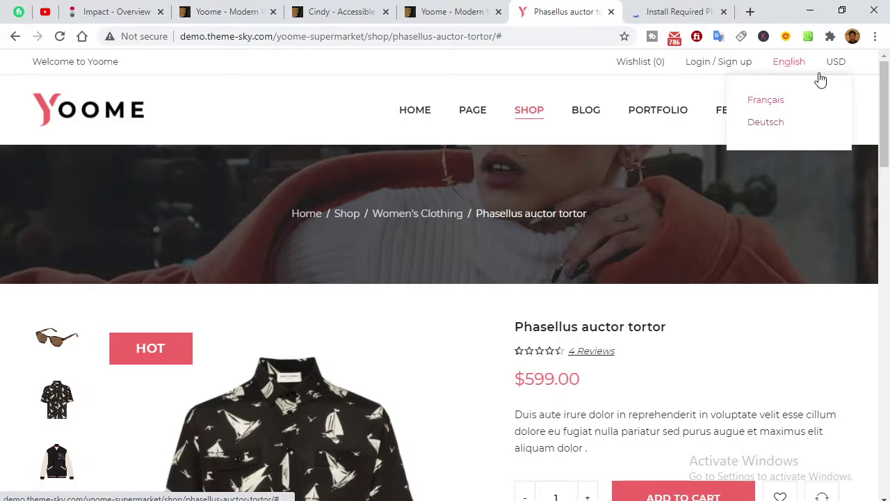
{"action": "mouse_move", "coordinate": [829, 70]}
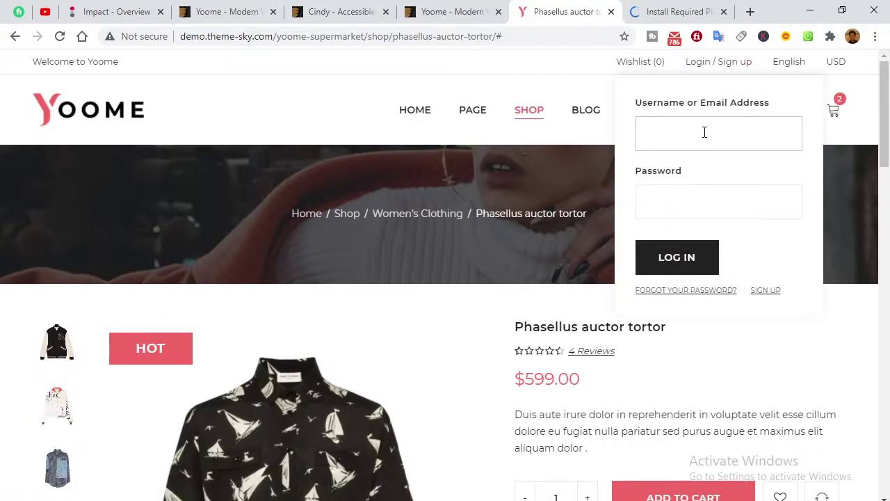
{"action": "left_click", "coordinate": [688, 194]}
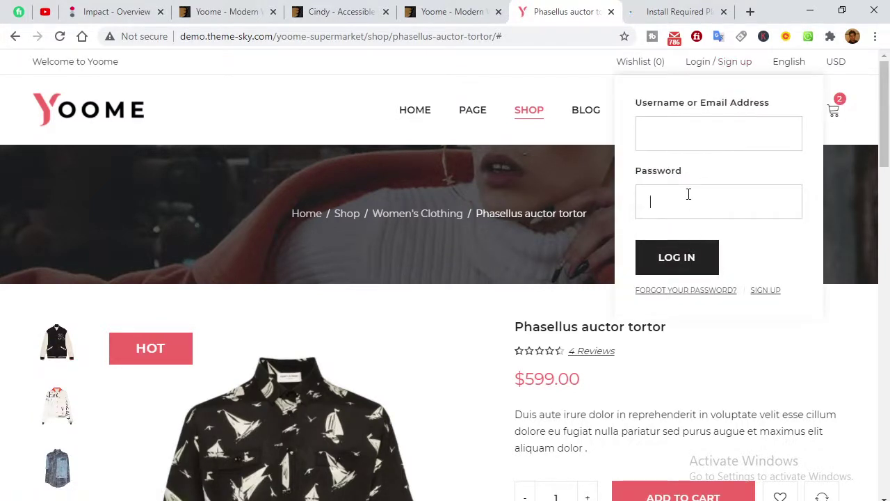
Go to the sign-up page and select the Register email and password fields.
{"action": "left_click", "coordinate": [771, 295]}
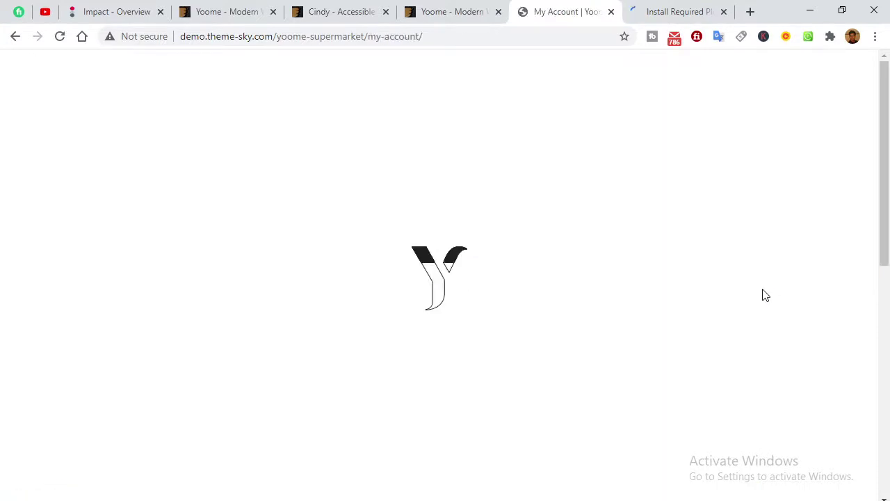
{"action": "scroll", "coordinate": [388, 343], "scroll_direction": "down", "scroll_amount": 5}
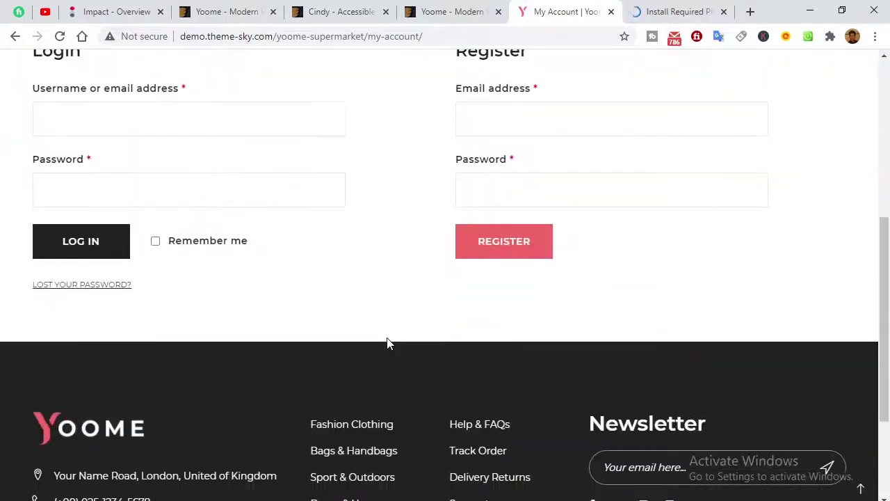
{"action": "scroll", "coordinate": [306, 354], "scroll_direction": "up", "scroll_amount": 3}
{"action": "left_click", "coordinate": [489, 338]}
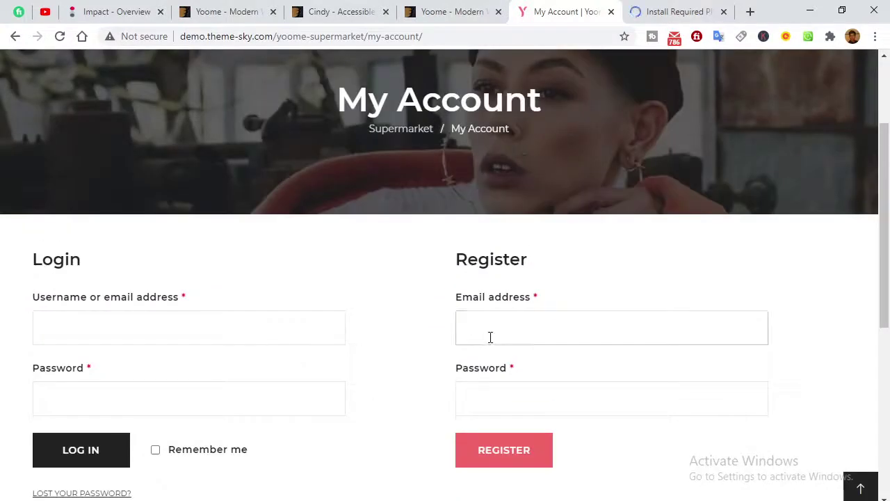
{"action": "left_click", "coordinate": [494, 392]}
{"action": "scroll", "coordinate": [355, 405], "scroll_direction": "down", "scroll_amount": 2}
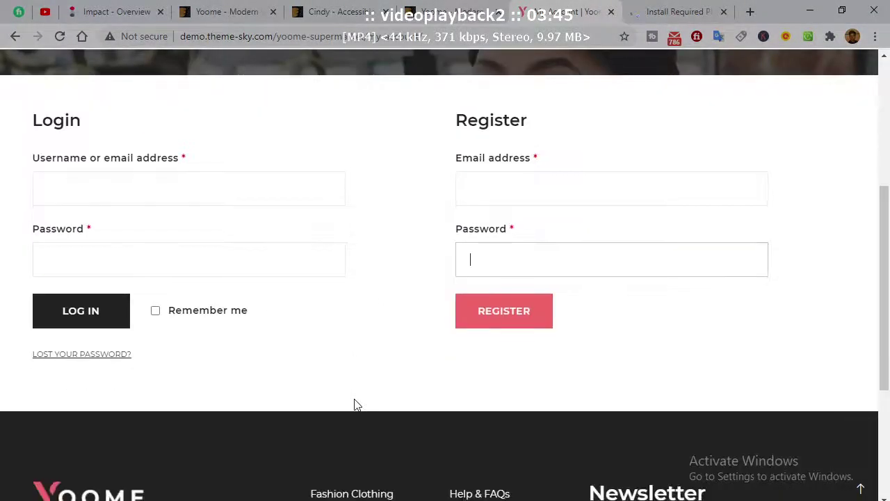
{"action": "left_click", "coordinate": [667, 5]}
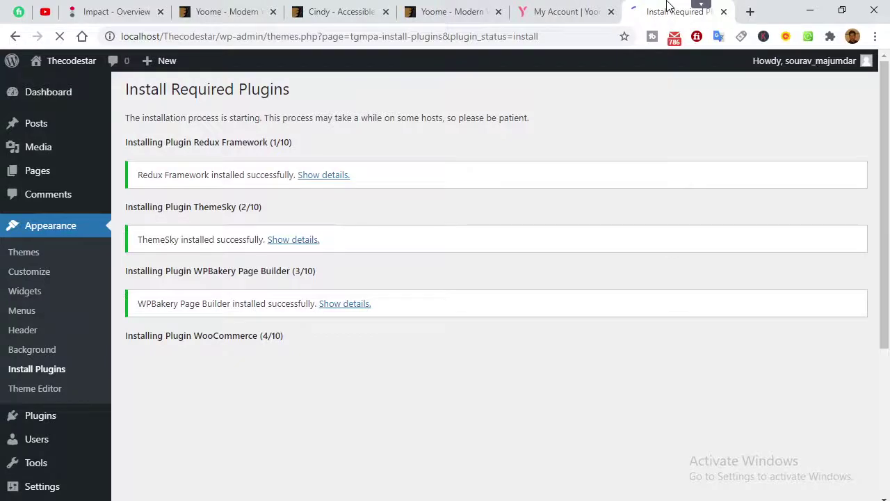
Scroll the Install Required Plugins page while the plugins keep installing.
{"action": "scroll", "coordinate": [388, 393], "scroll_direction": "down", "scroll_amount": 3}
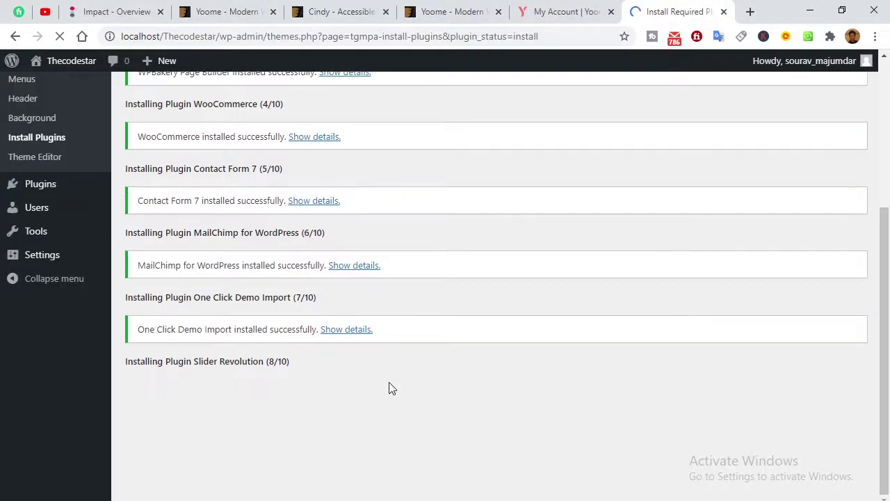
{"action": "scroll", "coordinate": [402, 387], "scroll_direction": "up", "scroll_amount": 3}
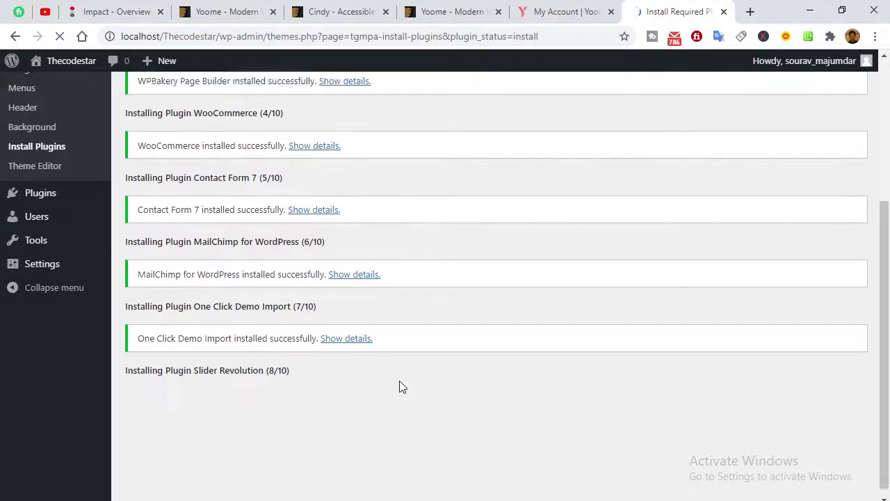
{"action": "scroll", "coordinate": [402, 387], "scroll_direction": "down", "scroll_amount": 3}
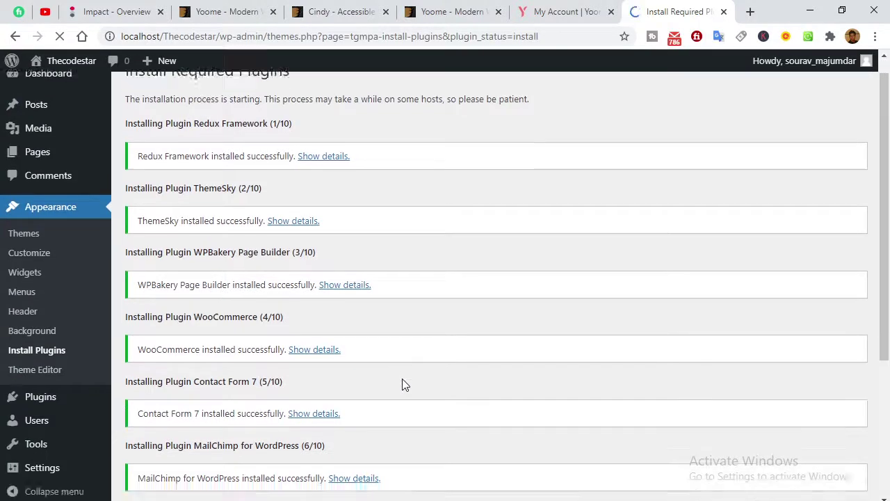
Return to the Yoome demo and open the supermarket home page via the logo.
{"action": "left_click", "coordinate": [565, 11]}
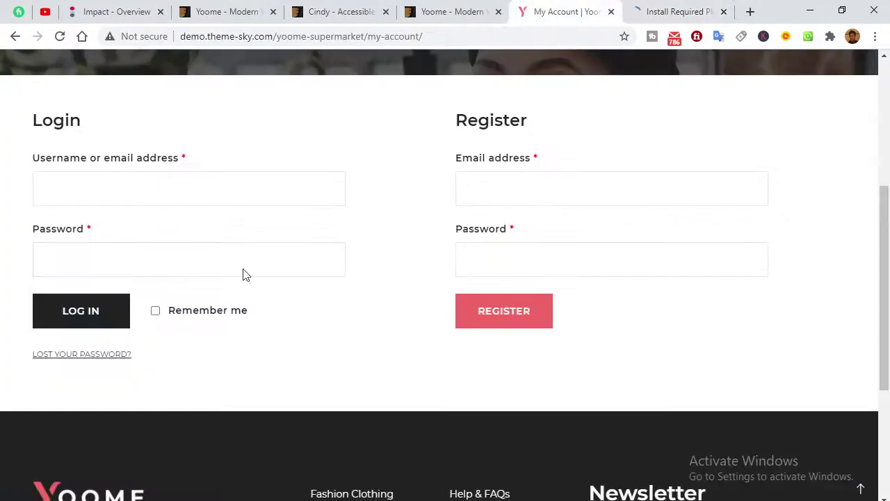
{"action": "scroll", "coordinate": [49, 236], "scroll_direction": "up", "scroll_amount": 4}
{"action": "left_click", "coordinate": [70, 94]}
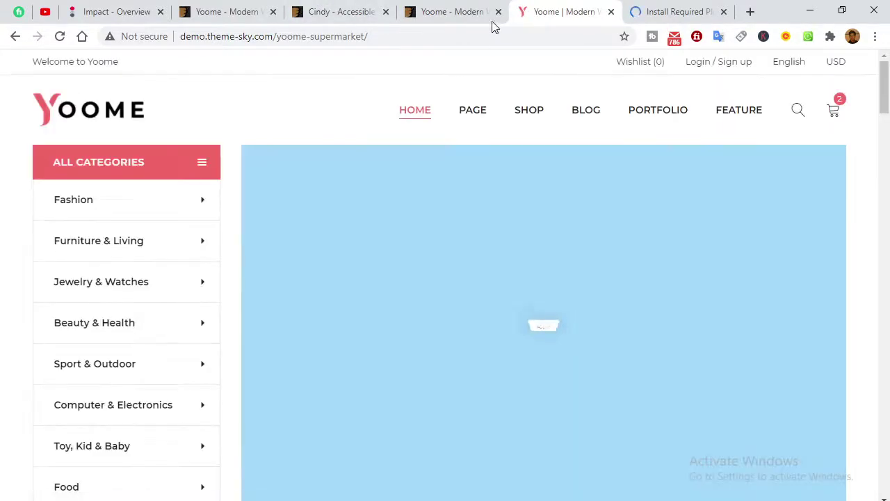
Scroll the ThemeForest Yoome preview down to the WooCommerce Features section.
{"action": "left_click", "coordinate": [467, 14]}
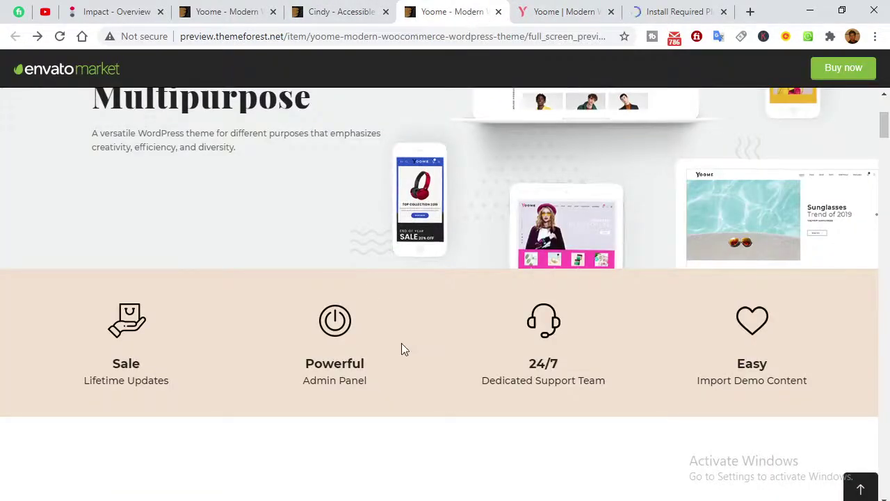
{"action": "scroll", "coordinate": [401, 343], "scroll_direction": "up", "scroll_amount": 3}
{"action": "scroll", "coordinate": [402, 357], "scroll_direction": "down", "scroll_amount": 12}
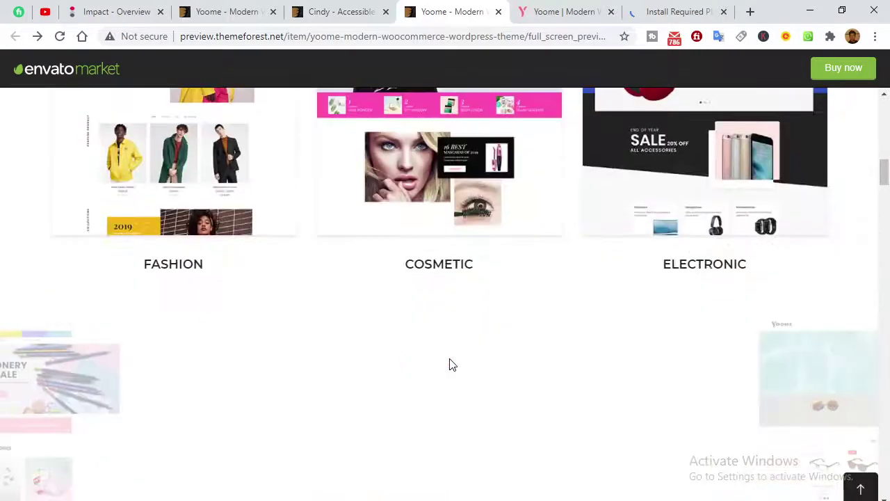
{"action": "scroll", "coordinate": [493, 343], "scroll_direction": "up", "scroll_amount": 1}
{"action": "scroll", "coordinate": [429, 370], "scroll_direction": "down", "scroll_amount": 5}
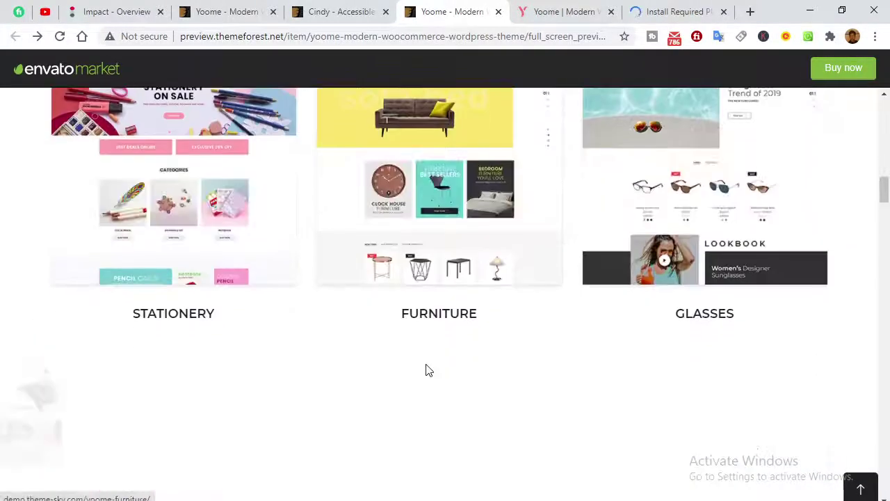
{"action": "scroll", "coordinate": [376, 380], "scroll_direction": "down", "scroll_amount": 4}
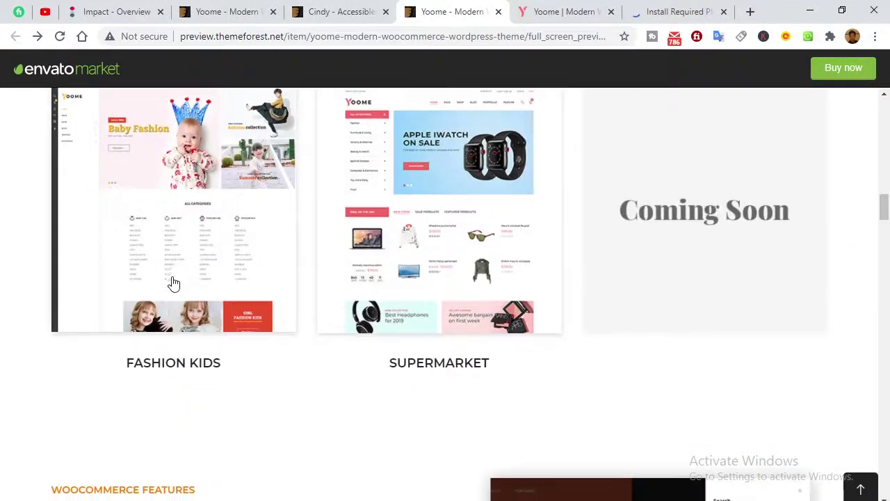
{"action": "scroll", "coordinate": [556, 330], "scroll_direction": "down", "scroll_amount": 5}
{"action": "scroll", "coordinate": [443, 334], "scroll_direction": "down", "scroll_amount": 5}
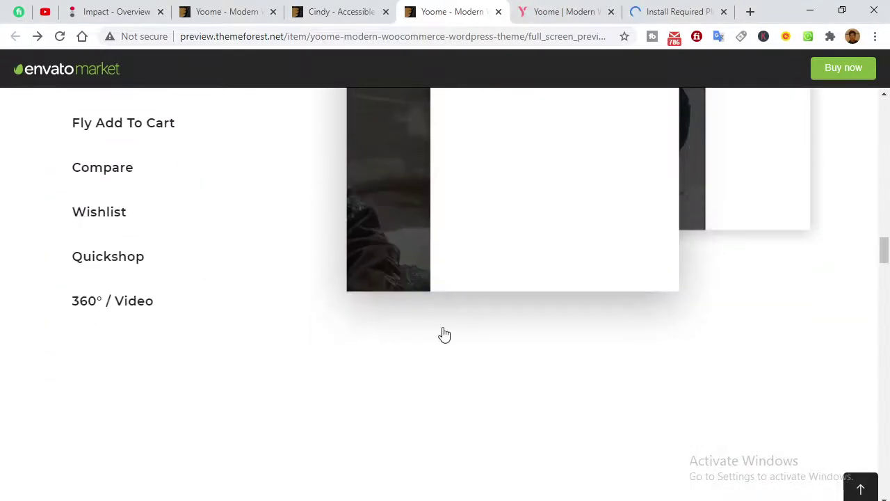
{"action": "scroll", "coordinate": [407, 338], "scroll_direction": "up", "scroll_amount": 4}
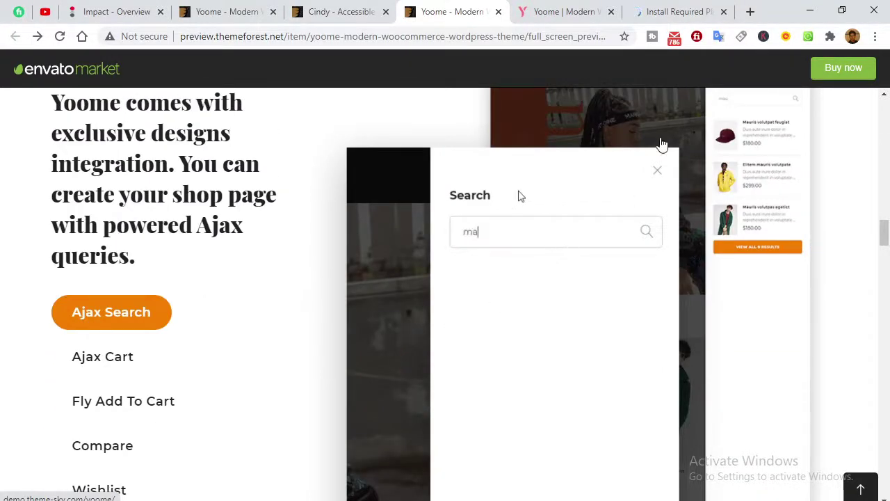
{"action": "left_click", "coordinate": [560, 11]}
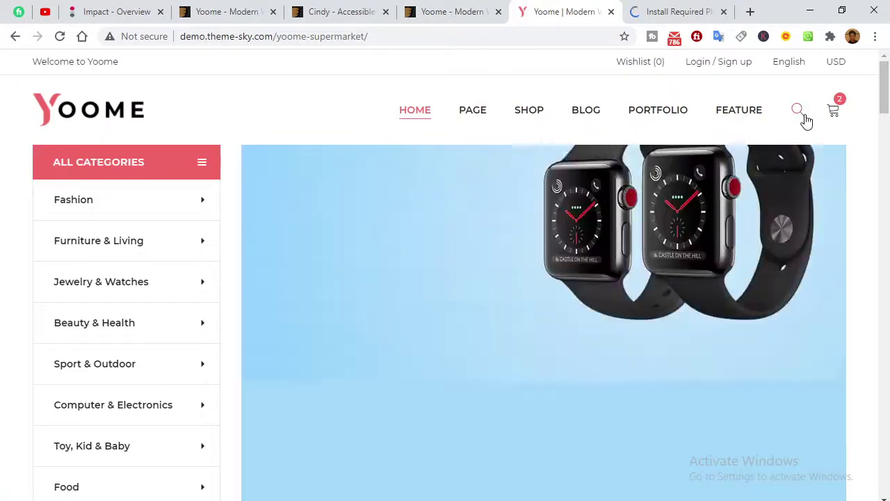
Search the supermarket shop for 'mollis' and open View All 40 Results.
{"action": "scroll", "coordinate": [512, 224], "scroll_direction": "down", "scroll_amount": 6}
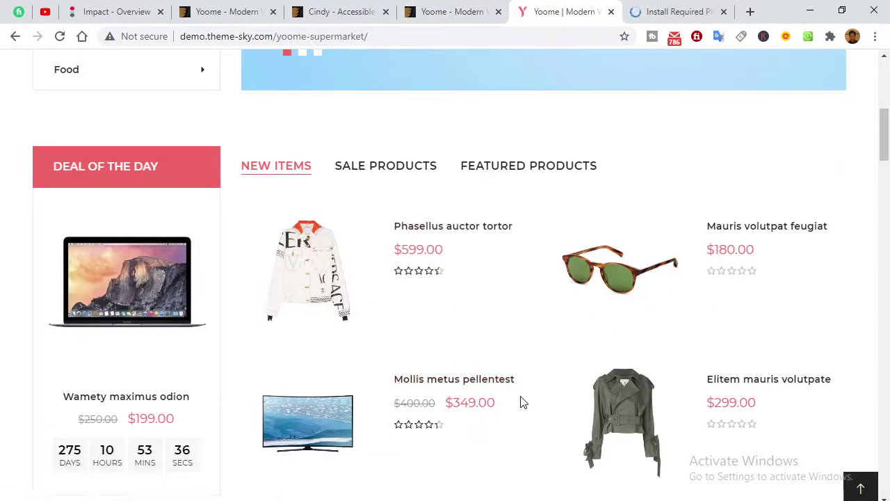
{"action": "scroll", "coordinate": [777, 207], "scroll_direction": "up", "scroll_amount": 6}
{"action": "left_click", "coordinate": [798, 114]}
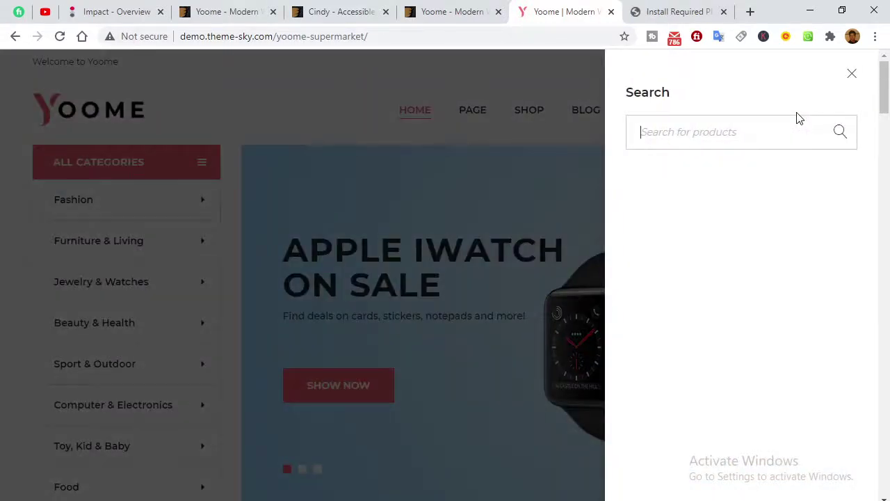
{"action": "type", "text": "mollis"}
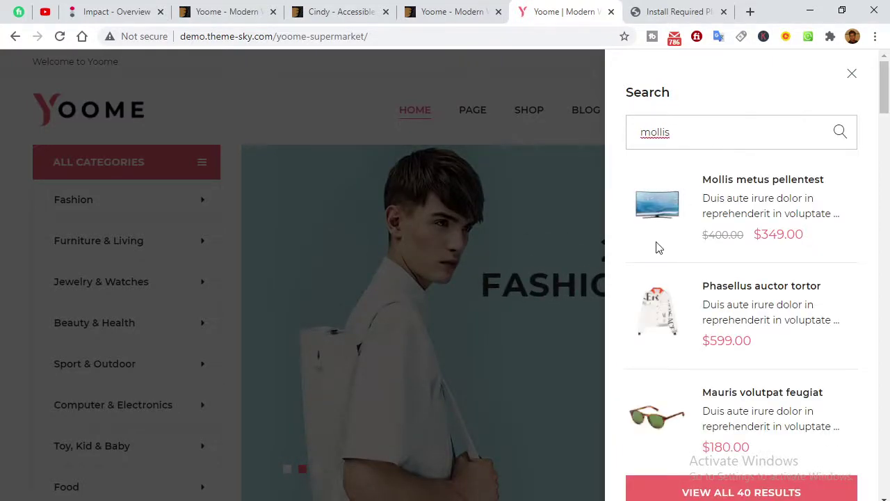
{"action": "scroll", "coordinate": [703, 322], "scroll_direction": "down", "scroll_amount": 1}
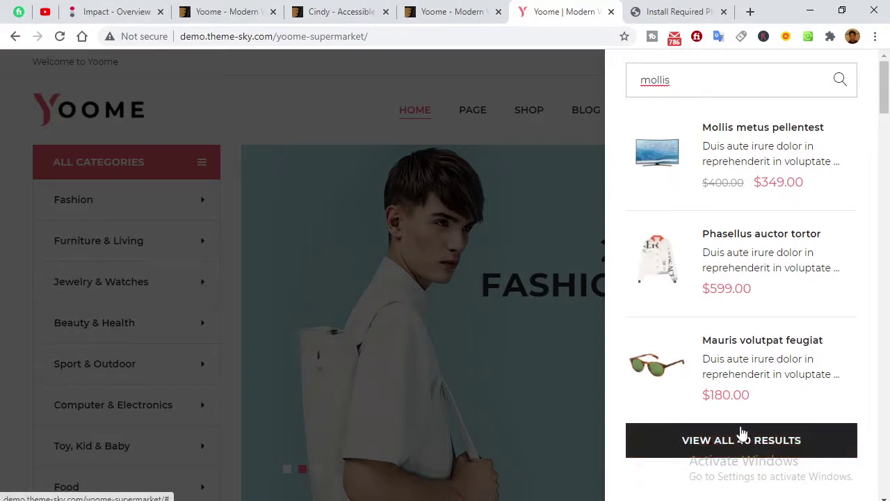
{"action": "left_click", "coordinate": [751, 435]}
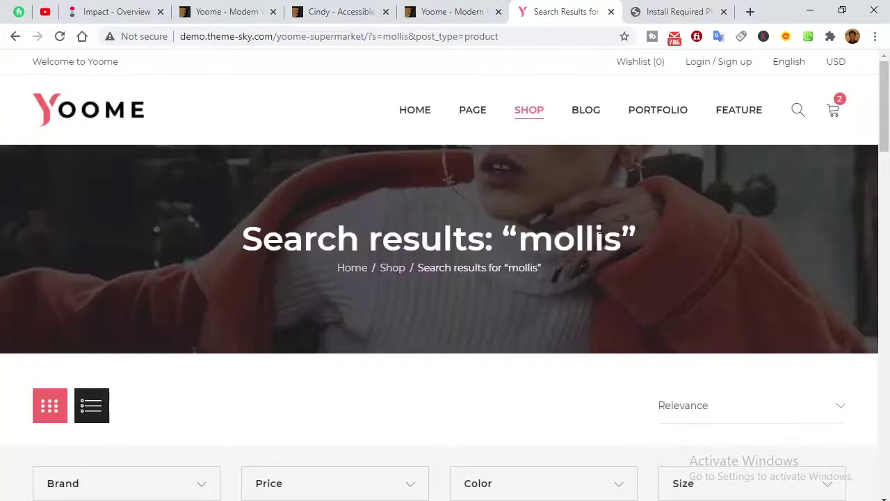
Open the Relevance sort options and scroll the results down to Load More.
{"action": "scroll", "coordinate": [599, 228], "scroll_direction": "down", "scroll_amount": 10}
{"action": "scroll", "coordinate": [433, 272], "scroll_direction": "up", "scroll_amount": 8}
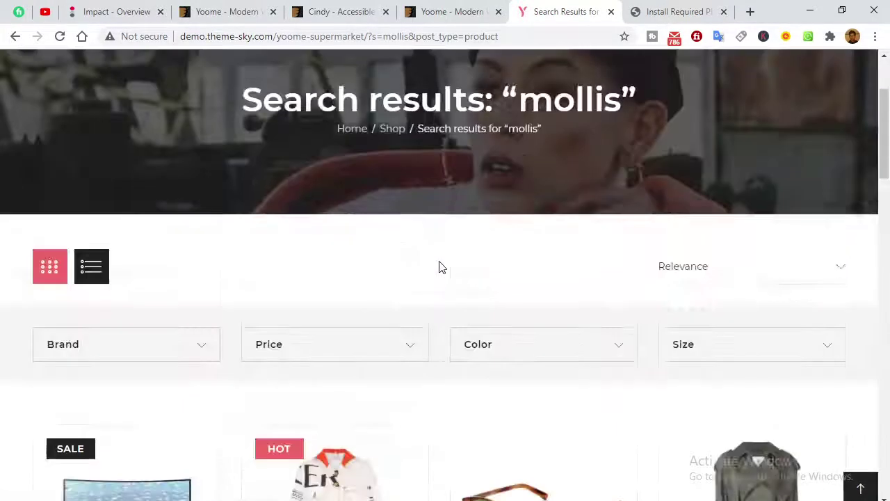
{"action": "scroll", "coordinate": [521, 320], "scroll_direction": "up", "scroll_amount": 2}
{"action": "scroll", "coordinate": [746, 156], "scroll_direction": "down", "scroll_amount": 5}
{"action": "left_click", "coordinate": [738, 73]}
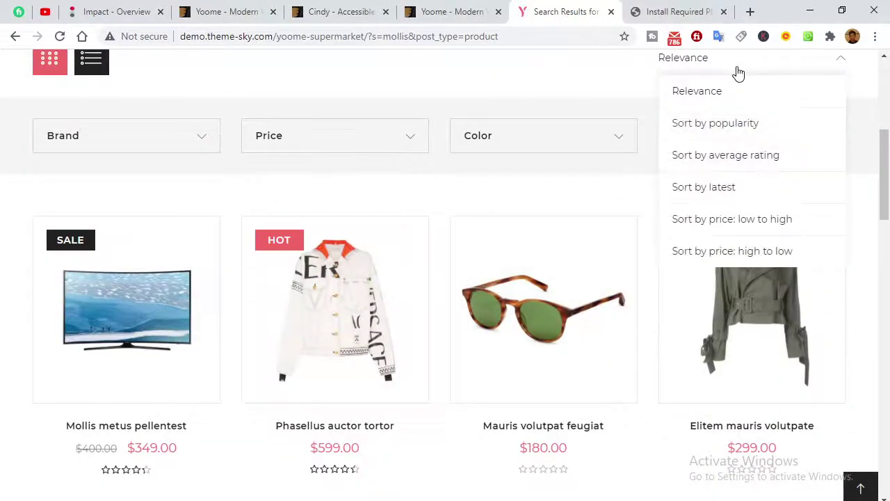
{"action": "scroll", "coordinate": [855, 341], "scroll_direction": "down", "scroll_amount": 7}
{"action": "left_click_drag", "start_coordinate": [884, 271], "coordinate": [884, 52]}
Close the search results tab and return to the Required Plugins Installer.
{"action": "left_click", "coordinate": [610, 11]}
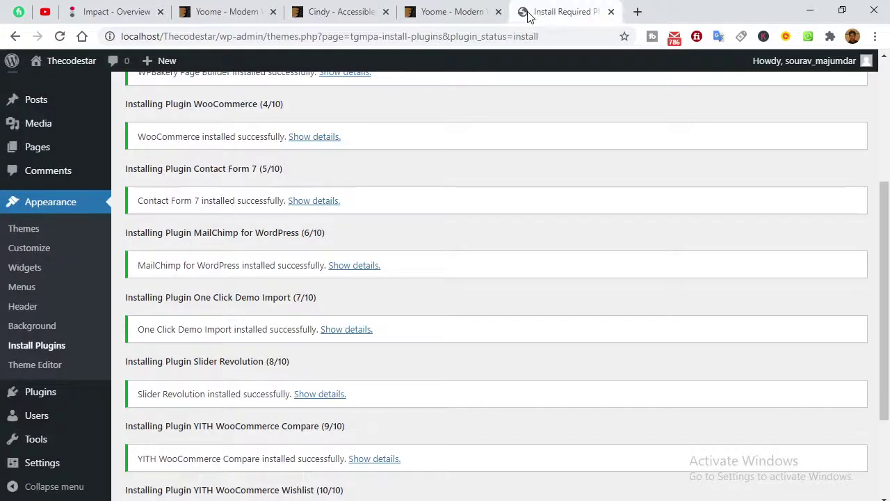
{"action": "scroll", "coordinate": [157, 343], "scroll_direction": "down", "scroll_amount": 2}
{"action": "left_click", "coordinate": [249, 433]}
{"action": "scroll", "coordinate": [448, 258], "scroll_direction": "up", "scroll_amount": 5}
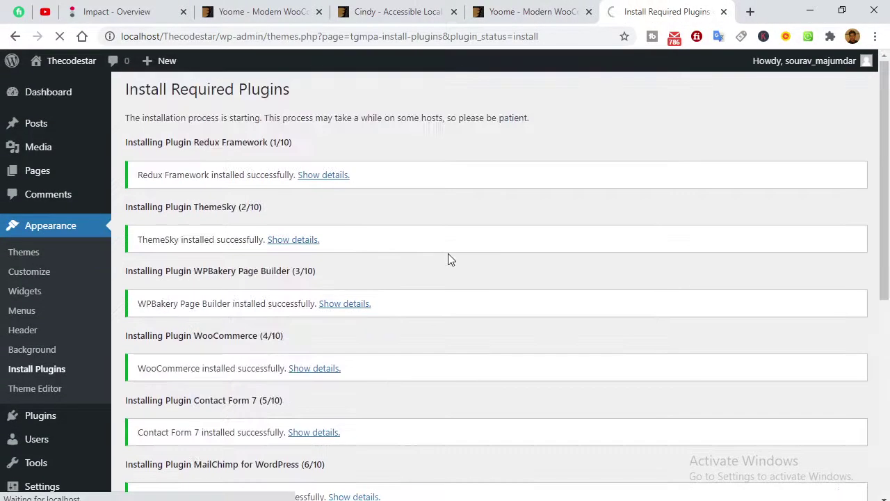
View the Ajax Cart, Fly Add To Cart and Quickshop demos in the Yoome preview.
{"action": "left_click", "coordinate": [556, 10]}
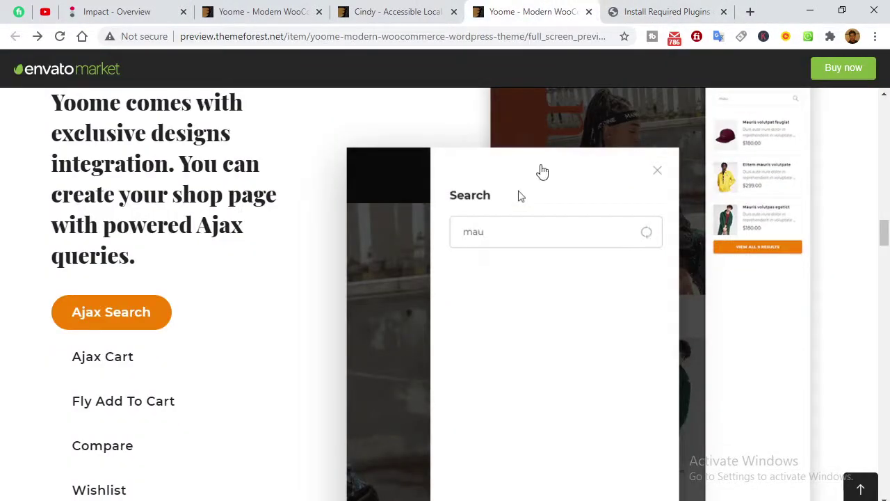
{"action": "scroll", "coordinate": [131, 318], "scroll_direction": "down", "scroll_amount": 6}
{"action": "scroll", "coordinate": [131, 312], "scroll_direction": "up", "scroll_amount": 4}
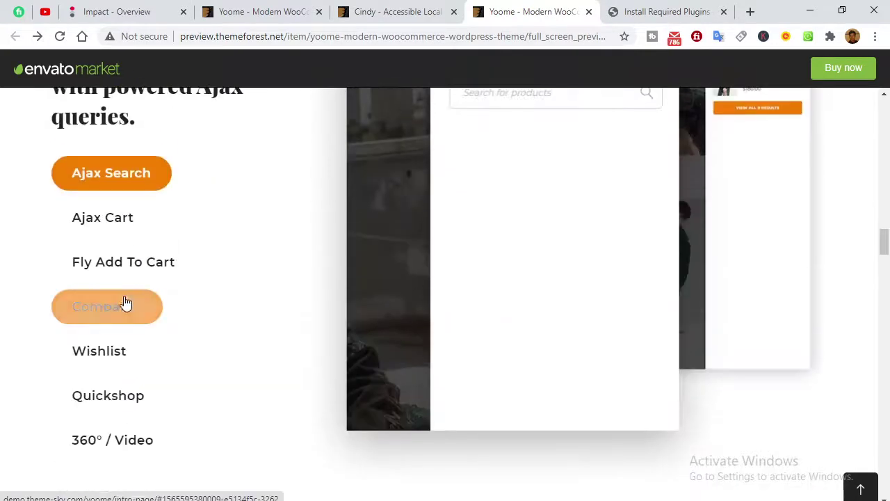
{"action": "left_click", "coordinate": [93, 221]}
{"action": "scroll", "coordinate": [385, 282], "scroll_direction": "up", "scroll_amount": 3}
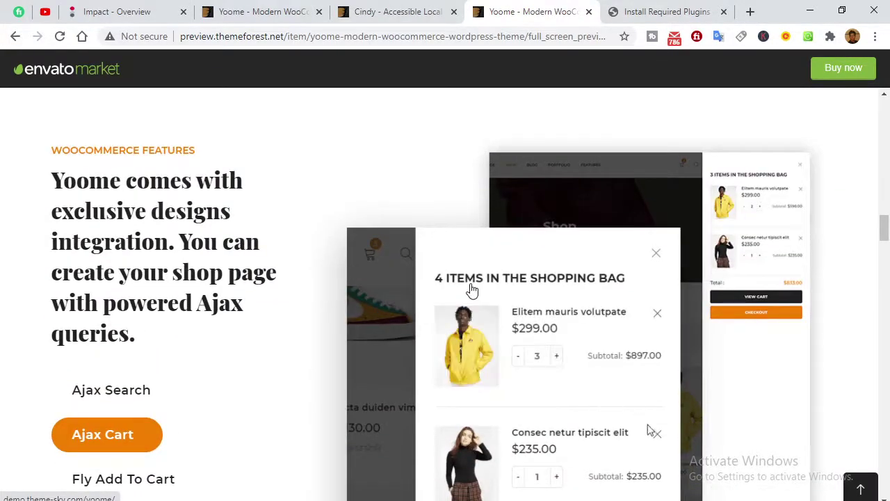
{"action": "scroll", "coordinate": [278, 285], "scroll_direction": "down", "scroll_amount": 3}
{"action": "left_click", "coordinate": [182, 280]}
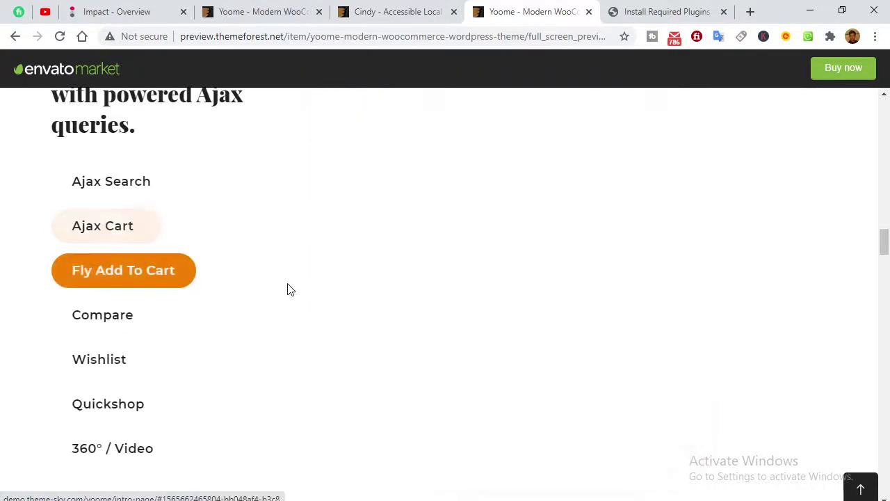
{"action": "scroll", "coordinate": [293, 288], "scroll_direction": "up", "scroll_amount": 3}
{"action": "scroll", "coordinate": [296, 288], "scroll_direction": "down", "scroll_amount": 5}
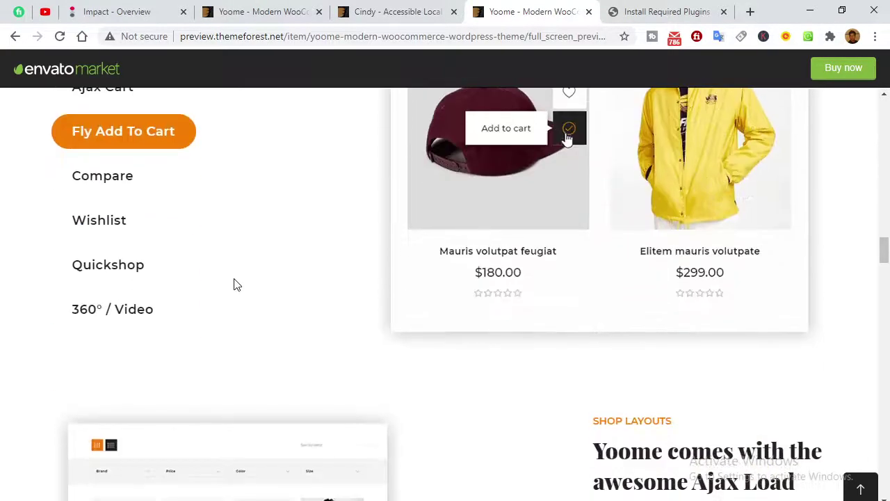
{"action": "left_click", "coordinate": [135, 264]}
{"action": "scroll", "coordinate": [299, 268], "scroll_direction": "up", "scroll_amount": 5}
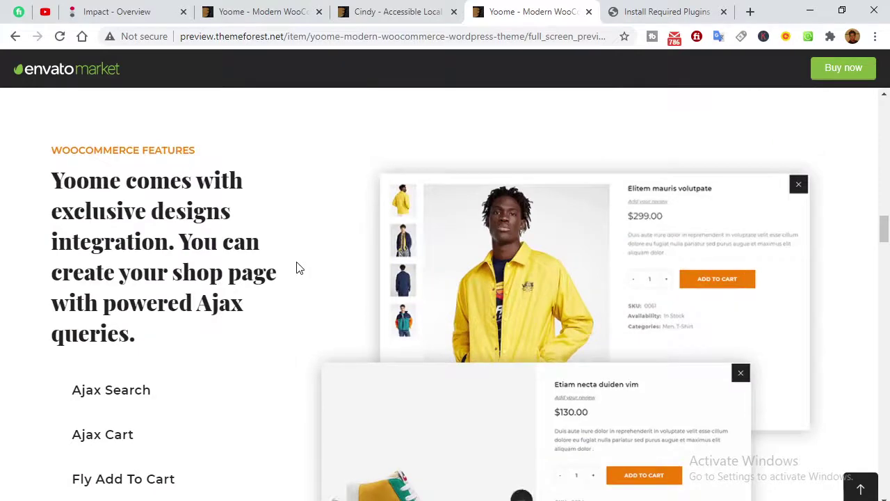
{"action": "scroll", "coordinate": [296, 268], "scroll_direction": "down", "scroll_amount": 2}
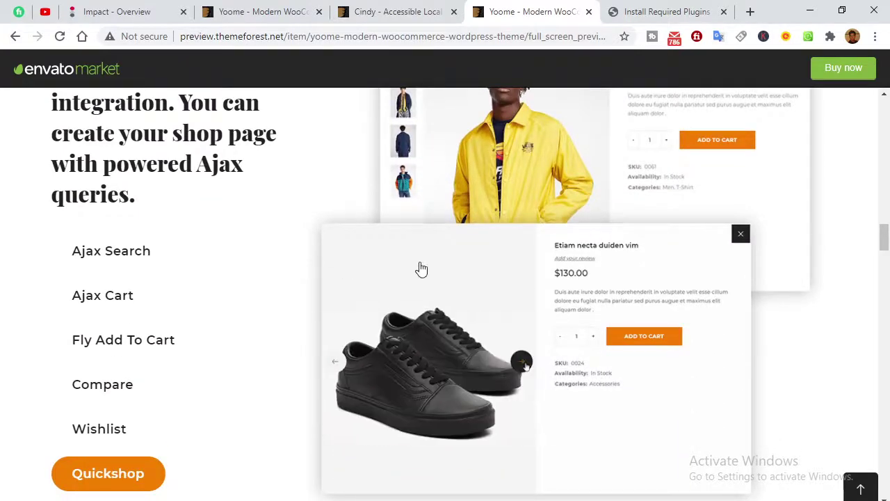
{"action": "left_click", "coordinate": [683, 16]}
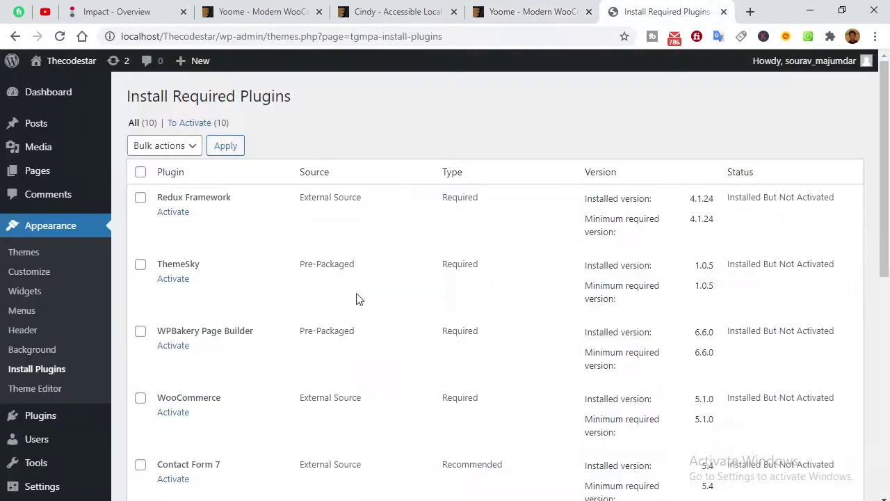
Select all ten required plugins and apply a bulk action to them.
{"action": "left_click", "coordinate": [140, 173]}
{"action": "left_click", "coordinate": [166, 146]}
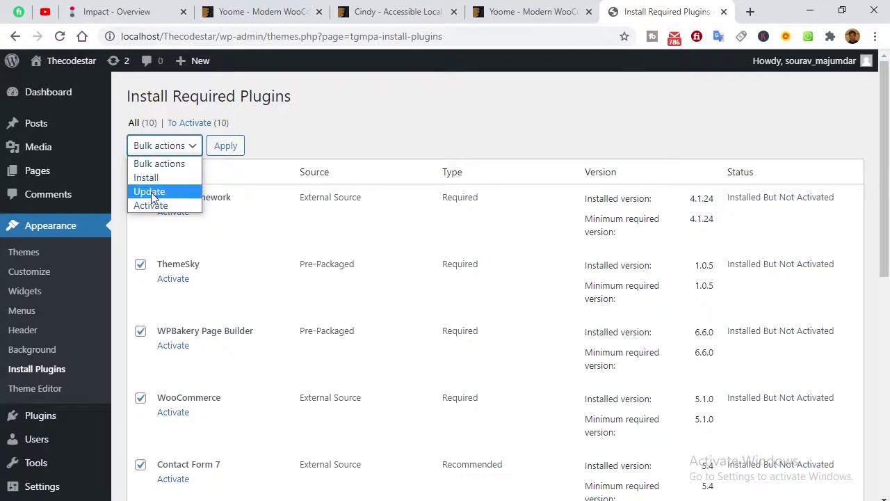
{"action": "left_click", "coordinate": [153, 202]}
{"action": "left_click", "coordinate": [222, 146]}
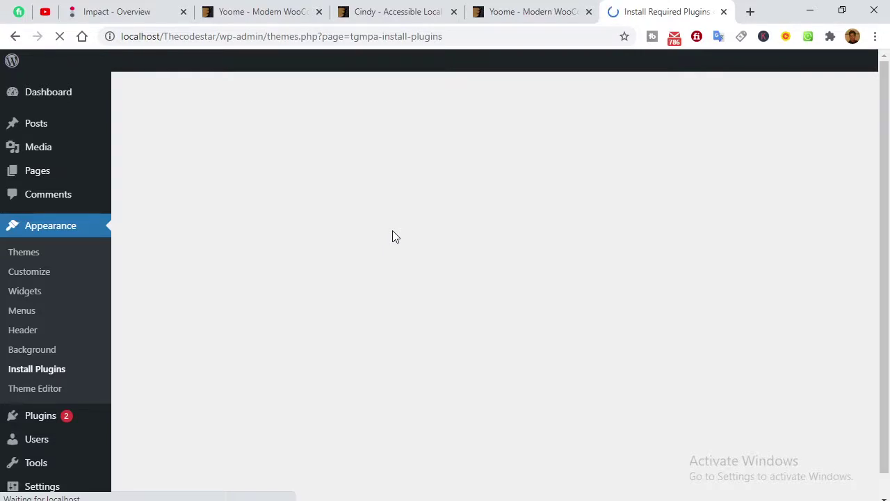
Add a line under the highlighted title reading 'Others Theme Free Download by themeforest'.
{"action": "mouse_move", "coordinate": [322, 499]}
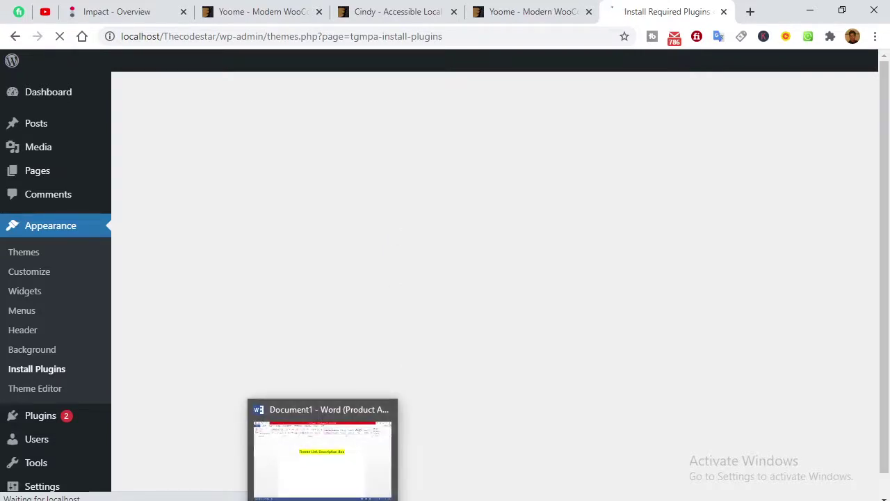
{"action": "left_click", "coordinate": [337, 483]}
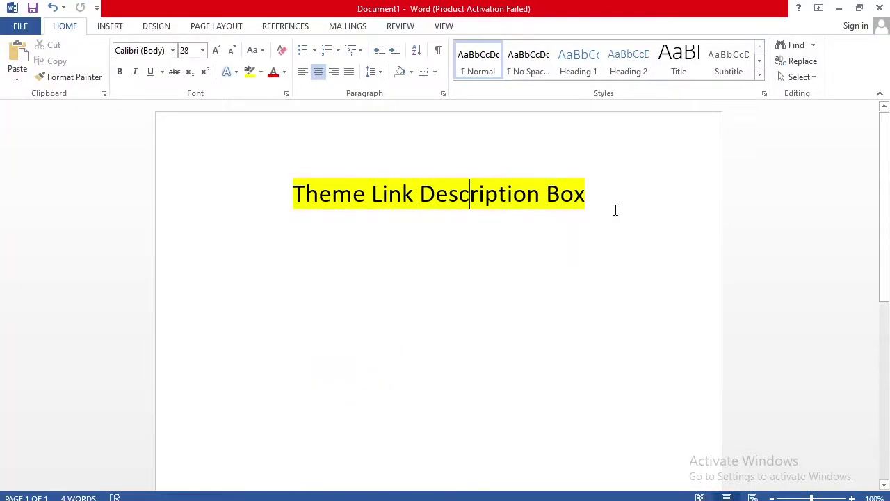
{"action": "key", "text": "Return"}
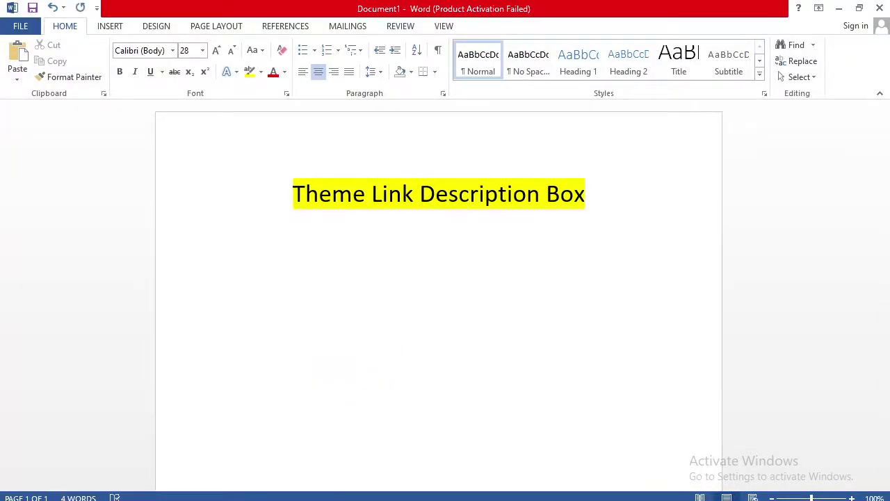
{"action": "type", "text": "Others"}
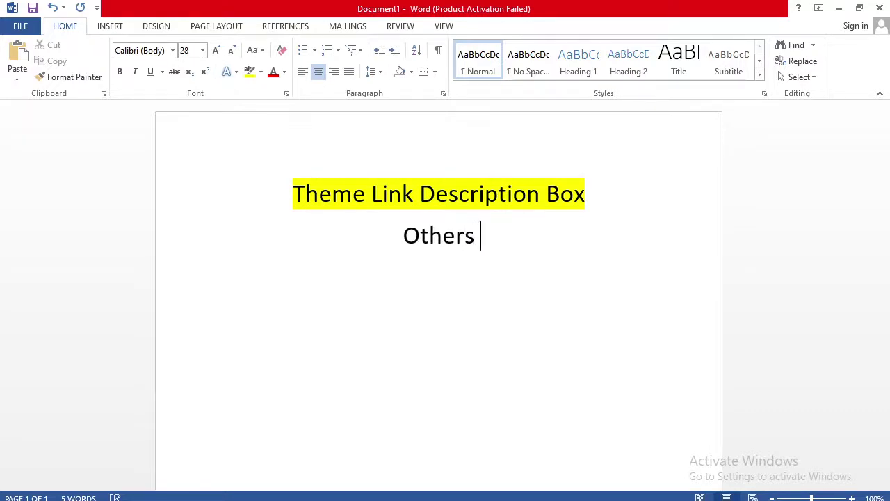
{"action": "type", "text": " Theme"}
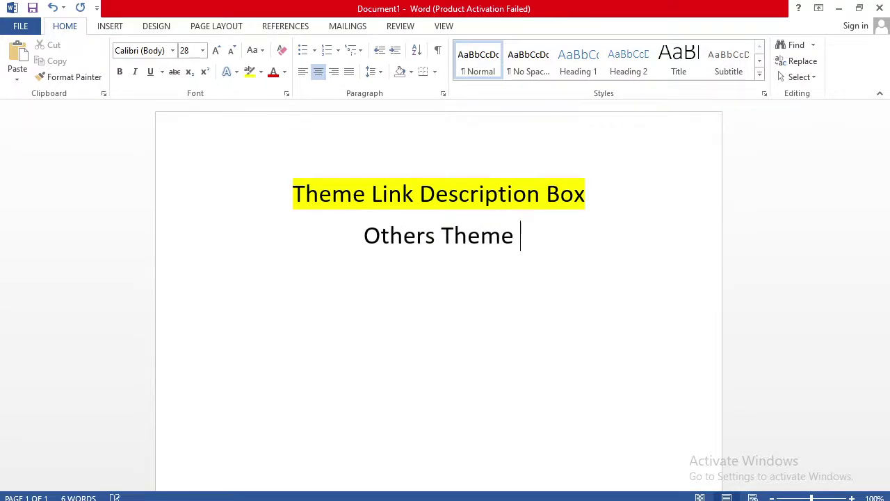
{"action": "type", "text": " Free "}
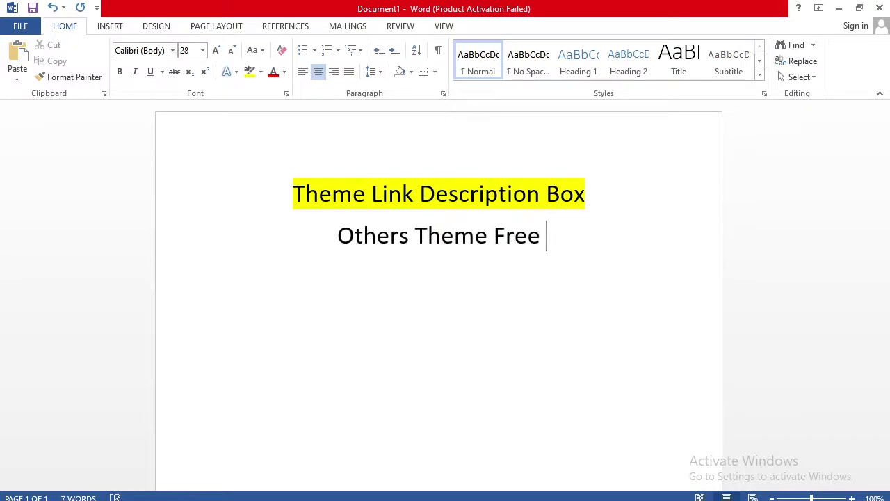
{"action": "type", "text": "Down"}
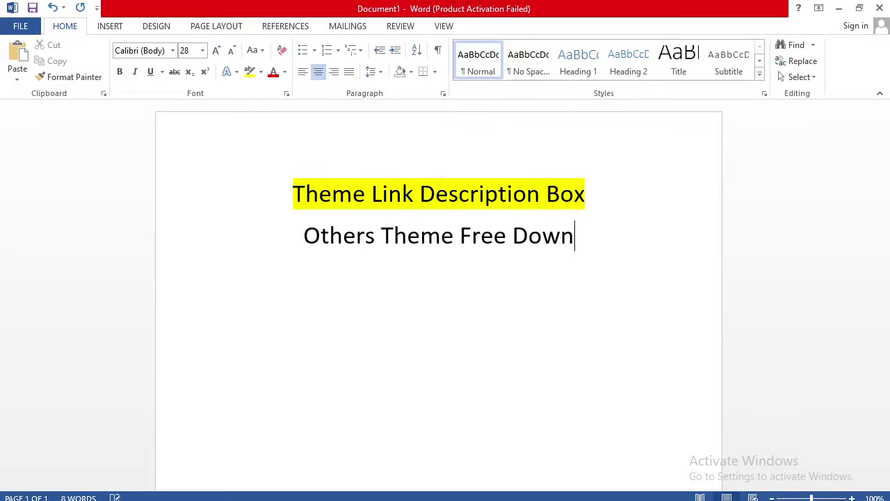
{"action": "type", "text": "load "}
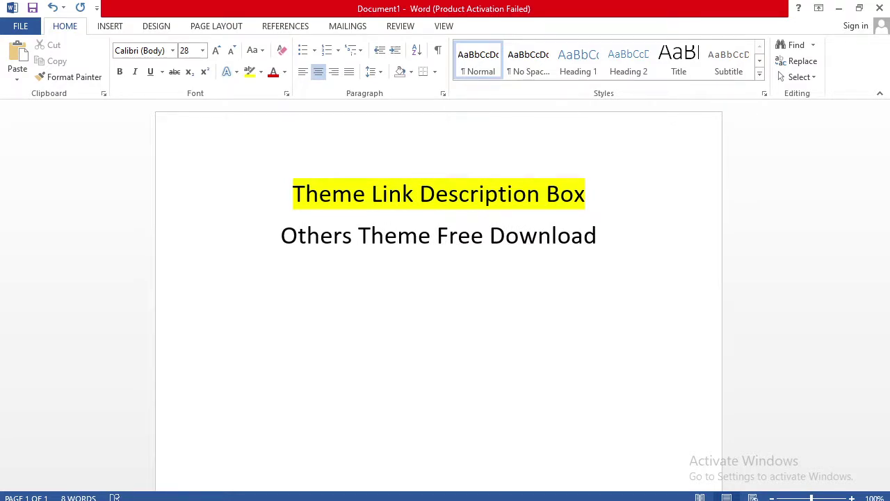
{"action": "type", "text": "by e"}
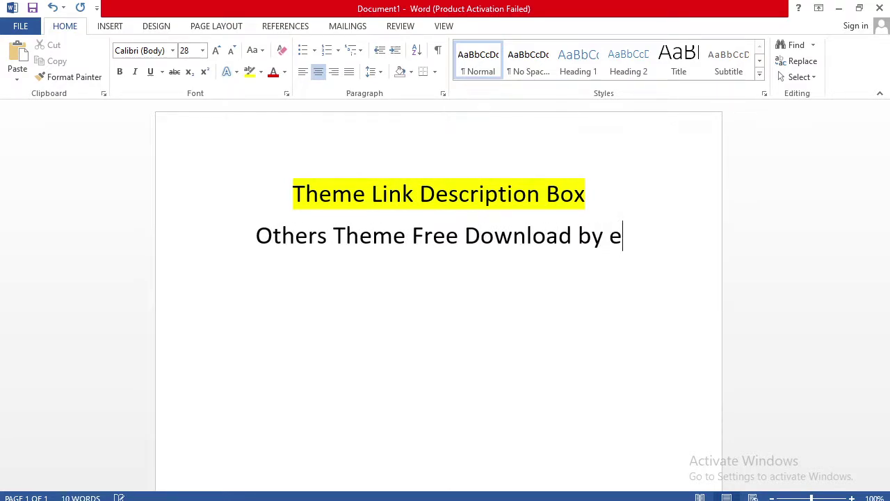
{"action": "key", "text": "BackSpace"}
{"action": "type", "text": "theme"}
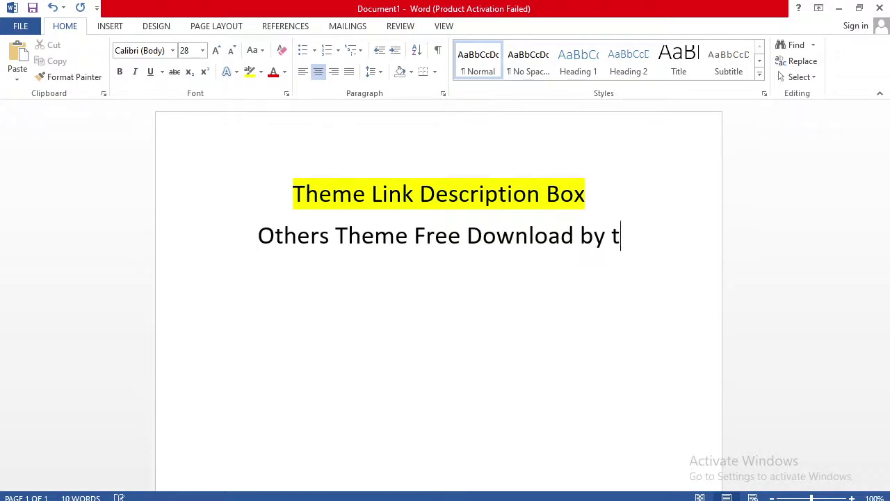
{"action": "type", "text": "f"}
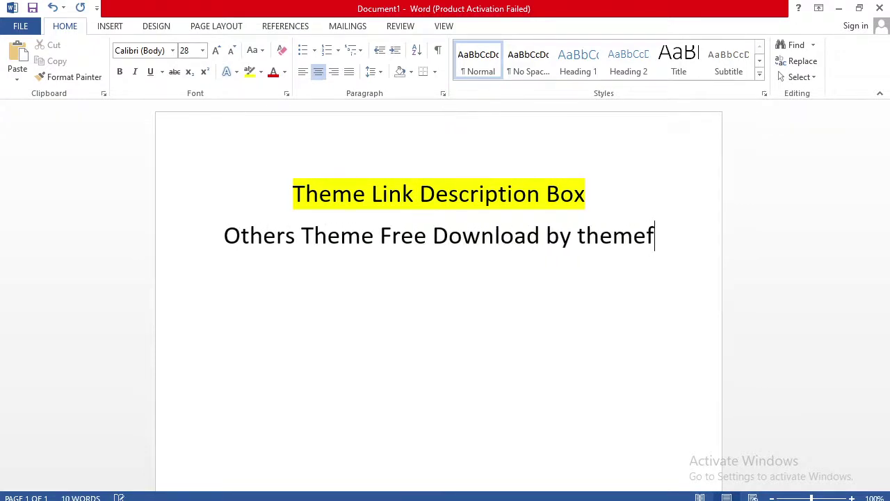
{"action": "type", "text": "orest"}
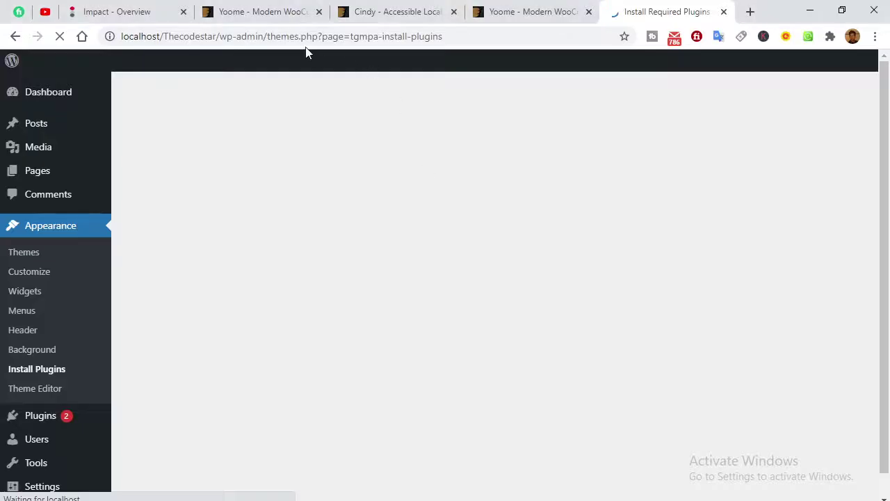
Browse the Yoome and Cindy theme tabs, selecting the full Cindy title.
{"action": "left_click", "coordinate": [240, 14]}
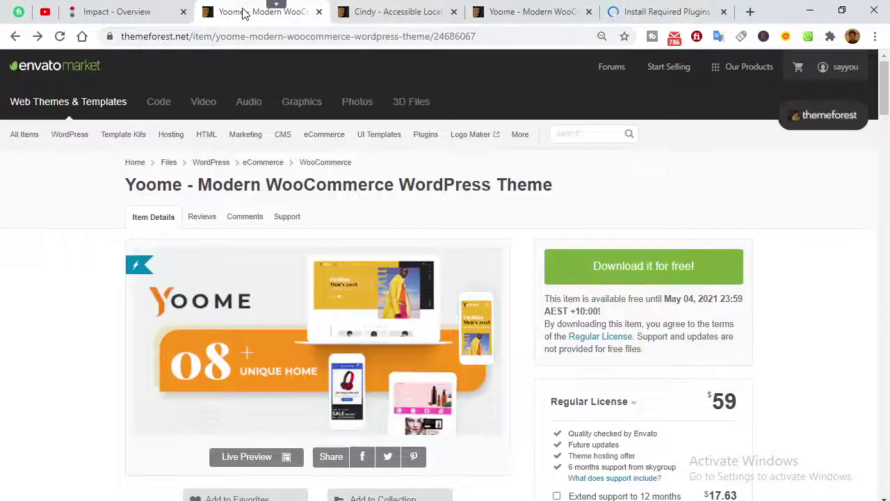
{"action": "left_click", "coordinate": [422, 20]}
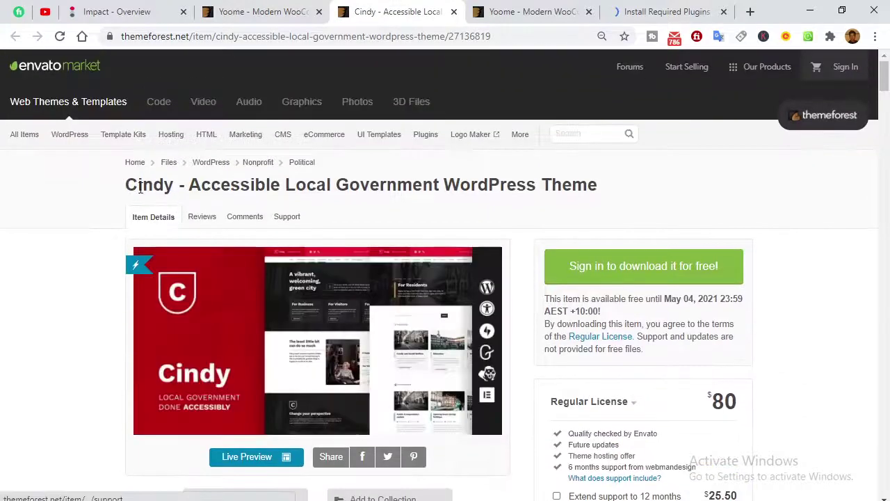
{"action": "double_click", "coordinate": [141, 187]}
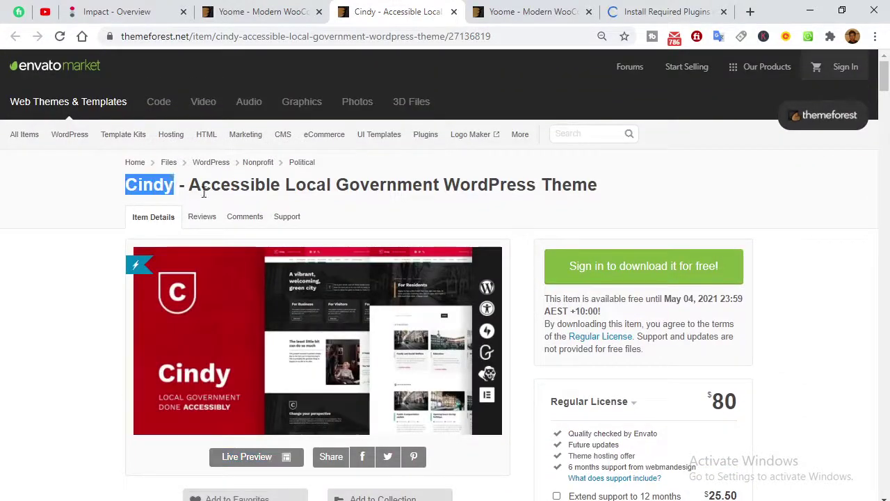
{"action": "left_click_drag", "start_coordinate": [204, 193], "coordinate": [616, 201]}
{"action": "left_click", "coordinate": [546, 16]}
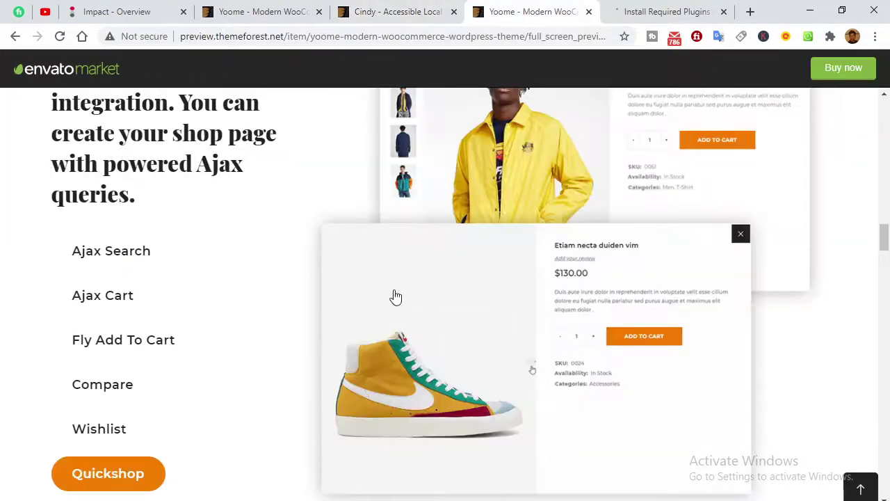
{"action": "scroll", "coordinate": [395, 297], "scroll_direction": "up", "scroll_amount": 1}
{"action": "left_click", "coordinate": [393, 12]}
{"action": "left_click", "coordinate": [295, 11]}
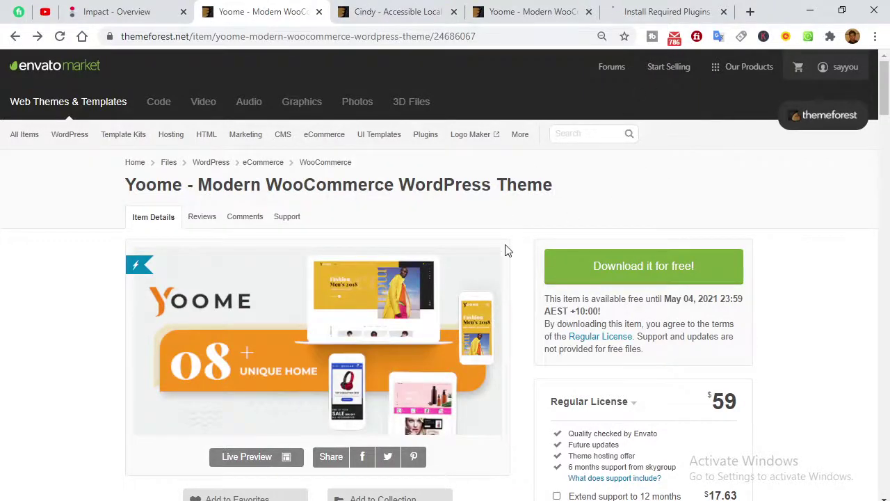
Return to the free WordPress themes page and select the Bethlehem - Church WordPress Theme title.
{"action": "left_click", "coordinate": [17, 39]}
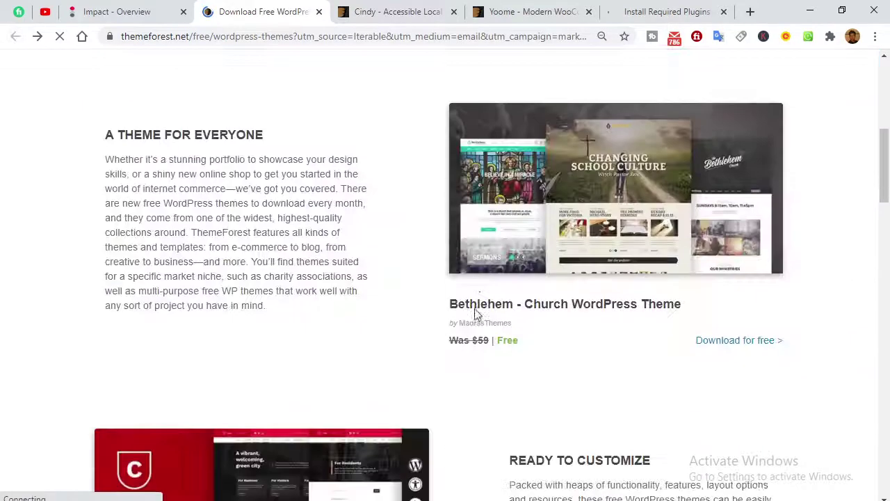
{"action": "scroll", "coordinate": [486, 306], "scroll_direction": "down", "scroll_amount": 3}
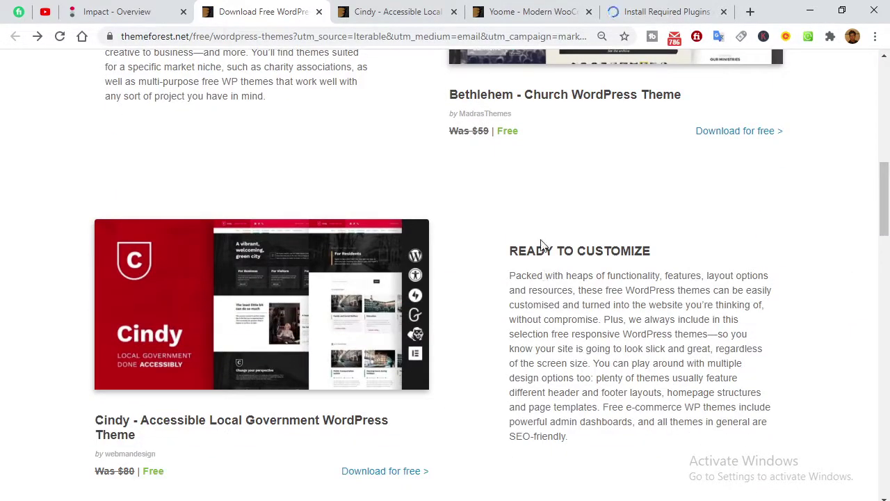
{"action": "scroll", "coordinate": [540, 251], "scroll_direction": "down", "scroll_amount": 2}
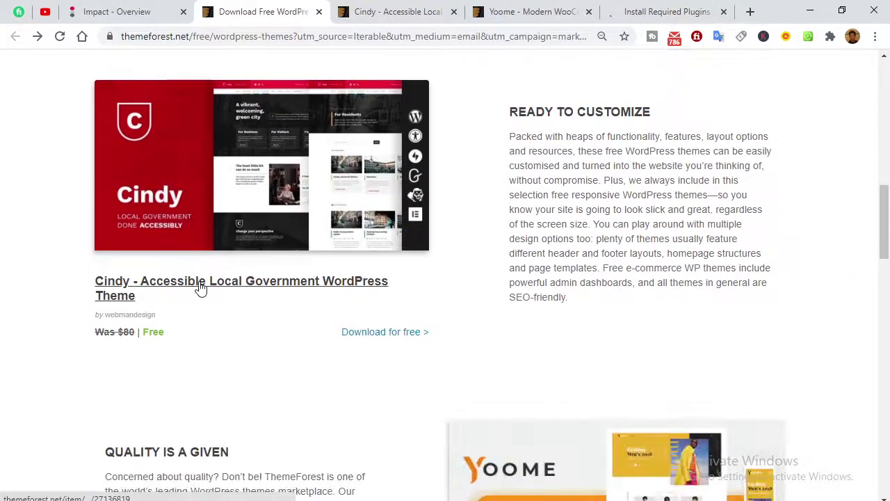
{"action": "scroll", "coordinate": [350, 258], "scroll_direction": "up", "scroll_amount": 9}
{"action": "scroll", "coordinate": [350, 258], "scroll_direction": "down", "scroll_amount": 3}
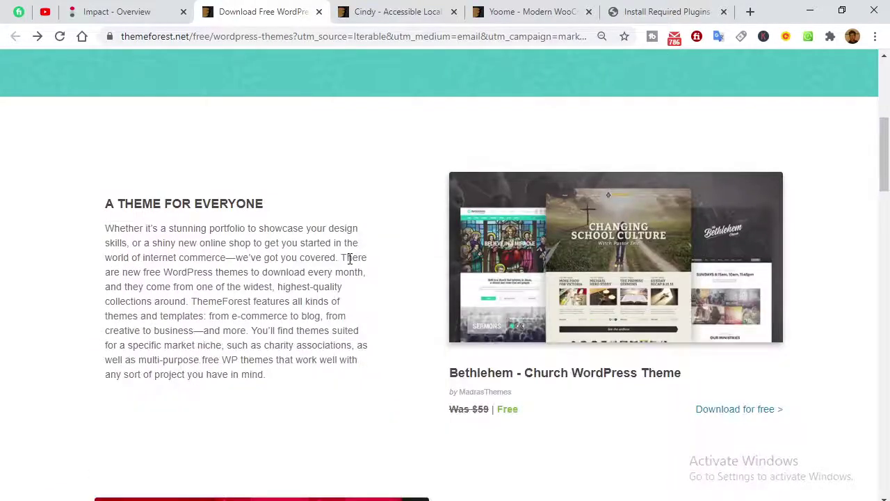
{"action": "scroll", "coordinate": [350, 258], "scroll_direction": "down", "scroll_amount": 3}
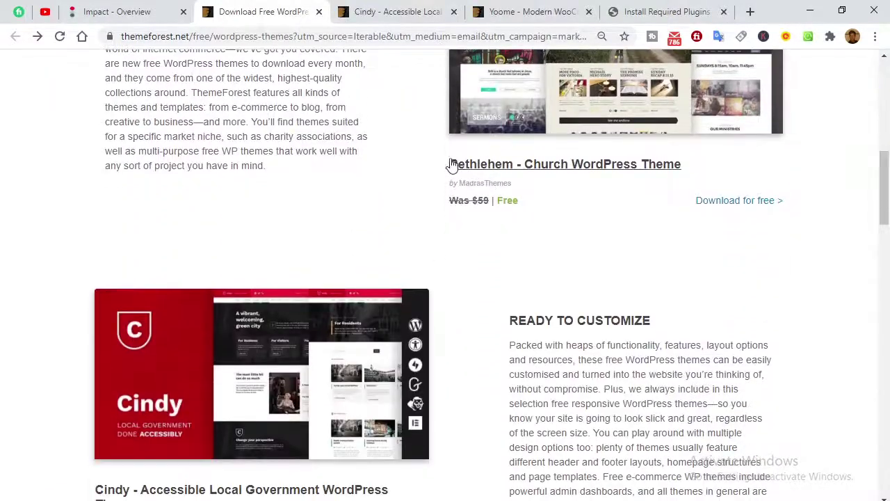
{"action": "left_click_drag", "start_coordinate": [440, 164], "coordinate": [688, 171]}
{"action": "key", "text": "ctrl+c"}
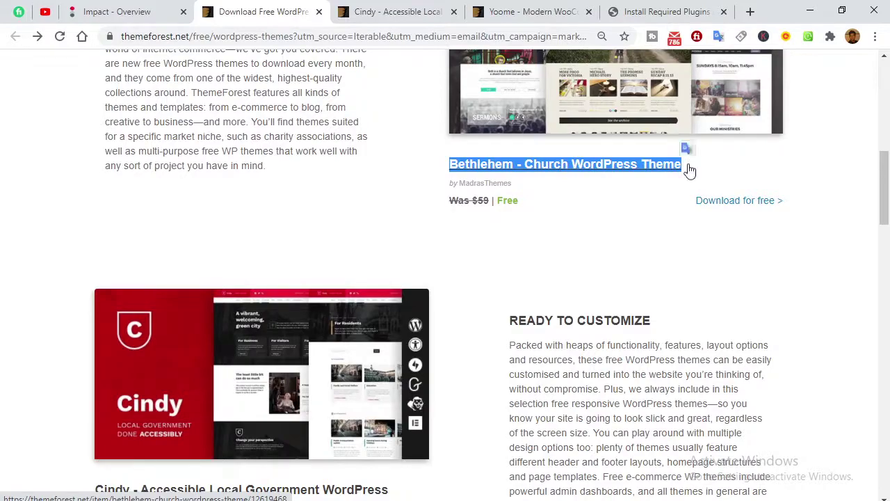
Paste the linked Bethlehem - Church WordPress Theme title into Word on a new line, numbered '1.'.
{"action": "key", "text": "alt+Tab"}
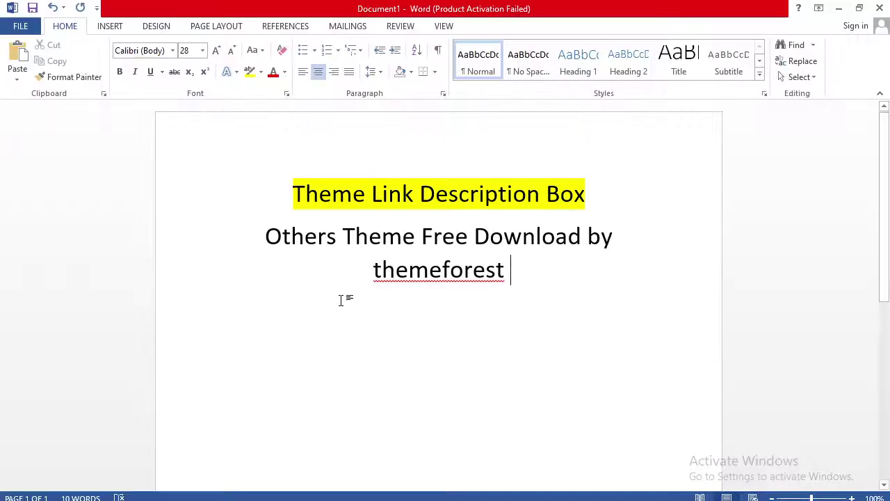
{"action": "key", "text": "Return"}
{"action": "key", "text": "Return"}
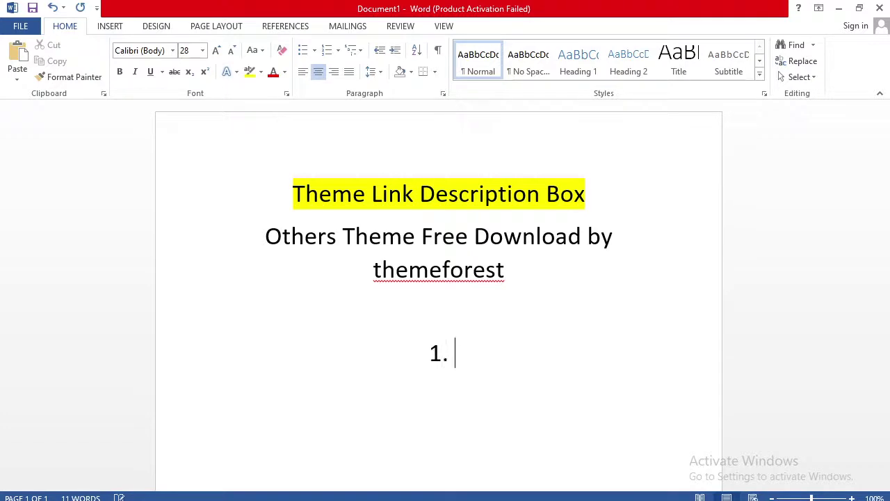
{"action": "key", "text": "ctrl+v"}
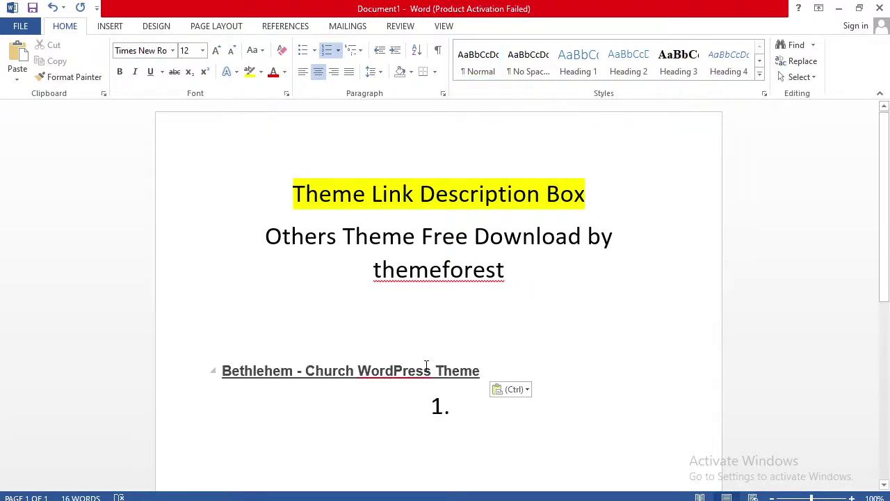
{"action": "scroll", "coordinate": [452, 342], "scroll_direction": "down", "scroll_amount": 2}
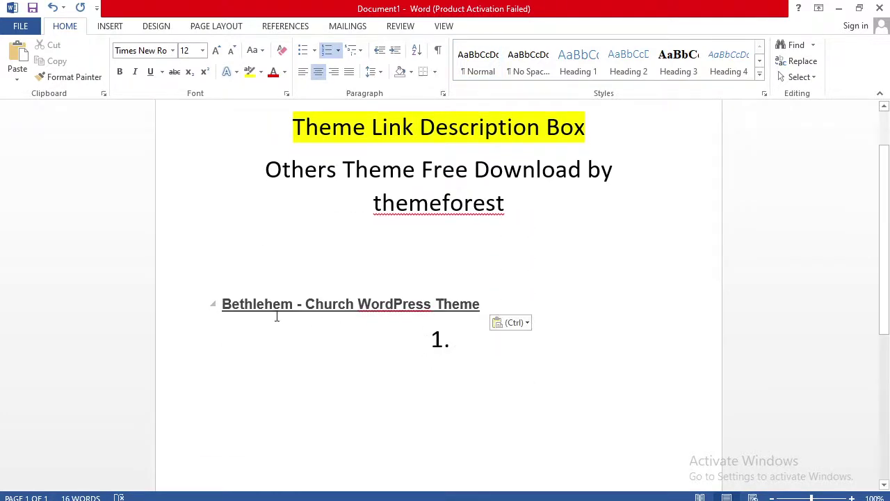
{"action": "left_click", "coordinate": [221, 304]}
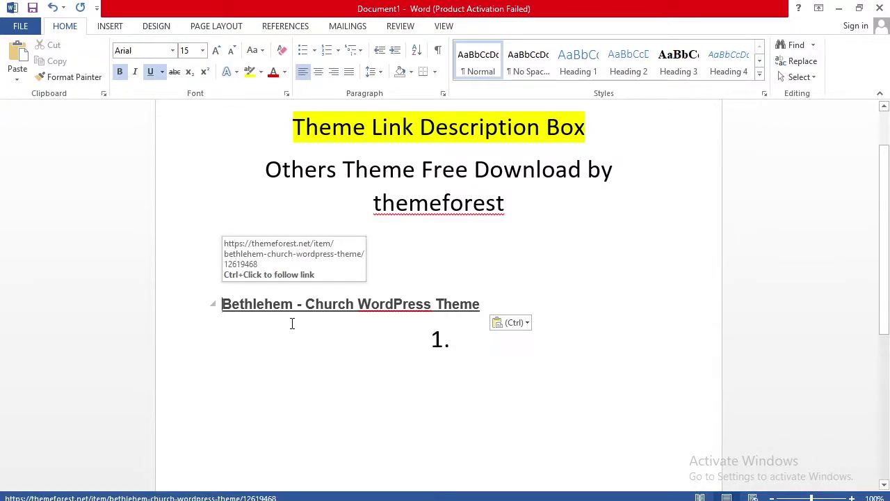
{"action": "type", "text": "1."}
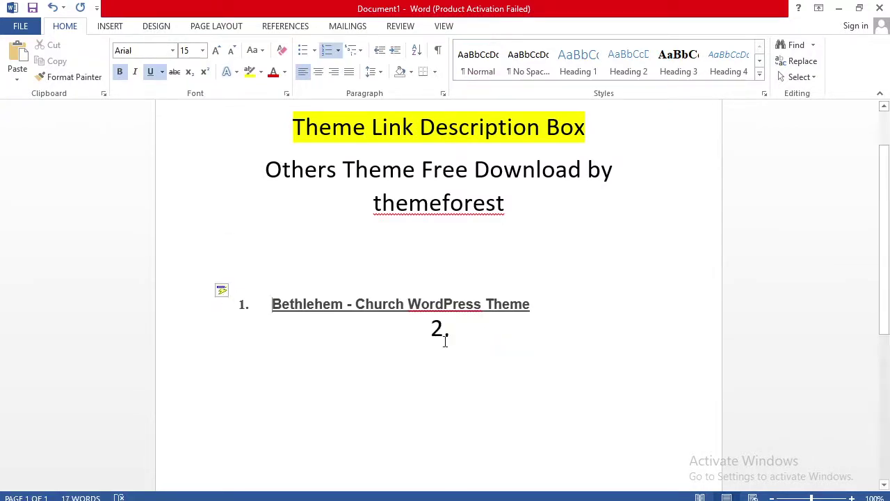
{"action": "left_click", "coordinate": [460, 334]}
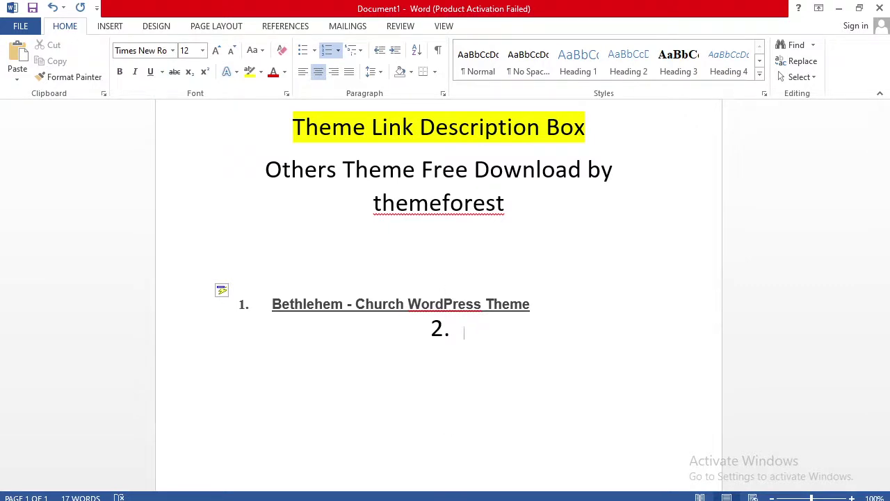
Back in Chrome, select the 'Cindy - Accessible Local Government WordPress Theme' title.
{"action": "key", "text": "alt+Tab"}
{"action": "left_click", "coordinate": [511, 304]}
{"action": "scroll", "coordinate": [513, 307], "scroll_direction": "down", "scroll_amount": 4}
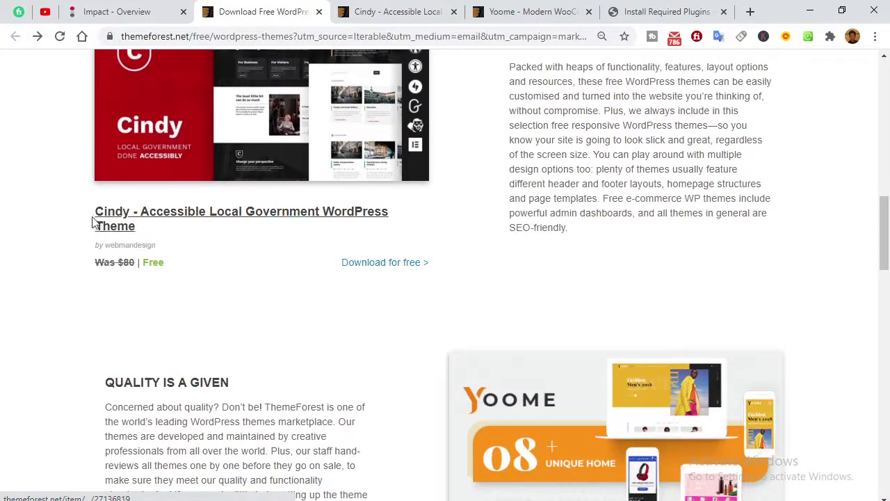
{"action": "left_click_drag", "start_coordinate": [89, 211], "coordinate": [149, 233]}
{"action": "key", "text": "ctrl+c"}
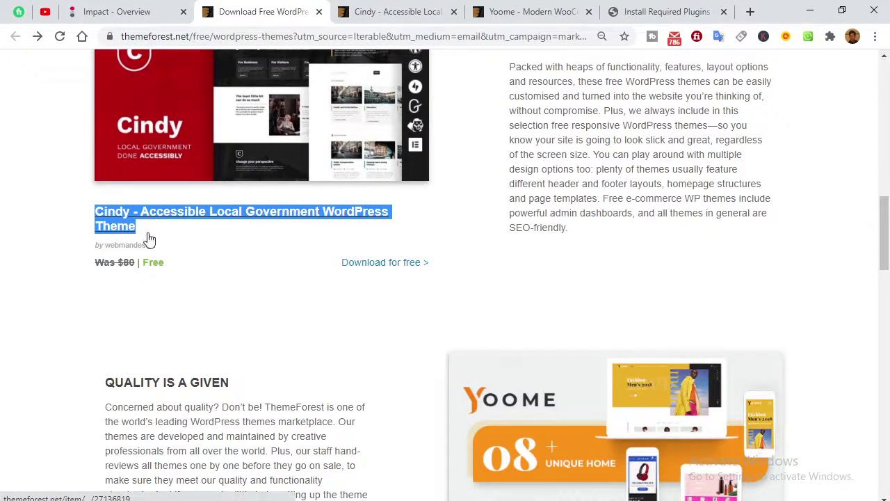
Paste the Cindy theme link as item '2.' and delete the stray centred list number.
{"action": "key", "text": "alt+Tab"}
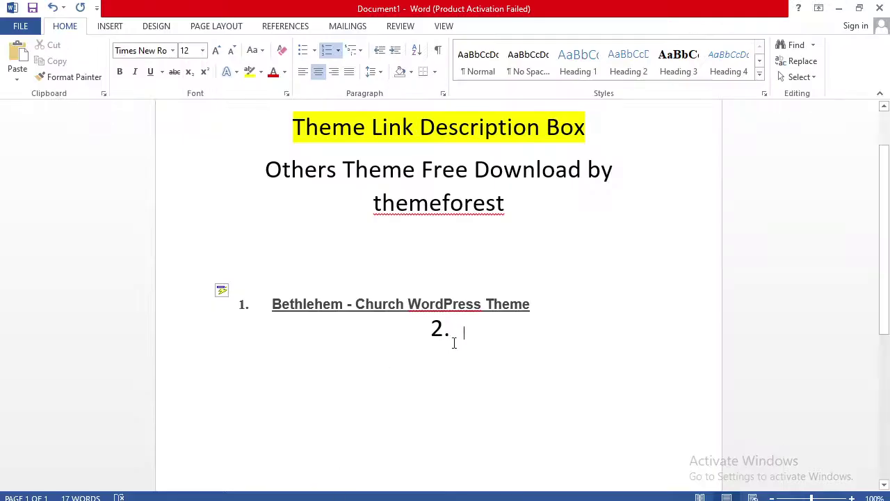
{"action": "key", "text": "ctrl+v"}
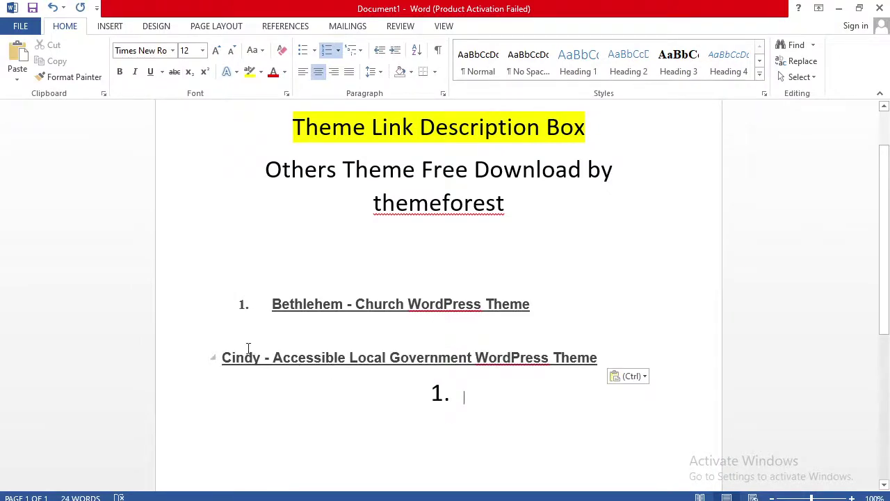
{"action": "left_click", "coordinate": [227, 356]}
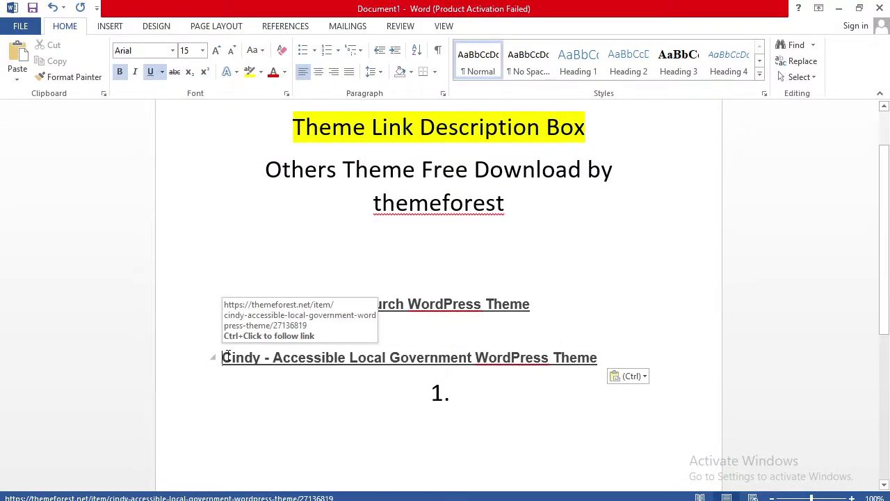
{"action": "type", "text": "2."}
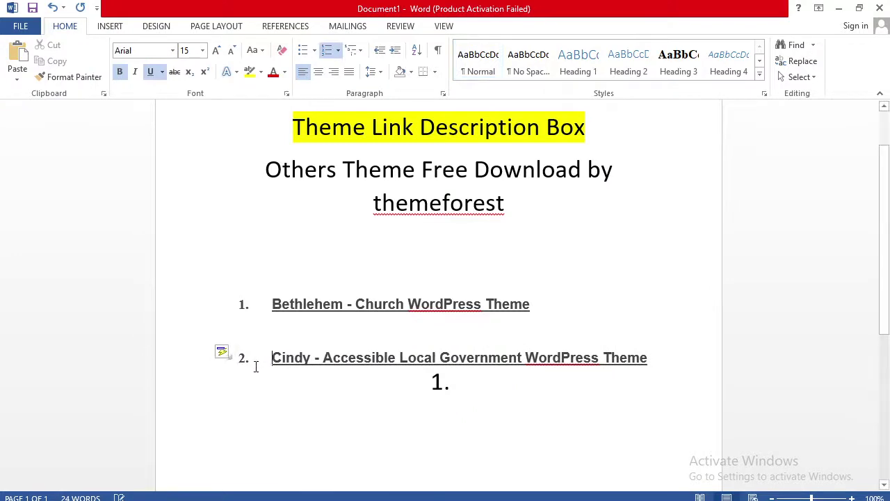
{"action": "left_click", "coordinate": [446, 384]}
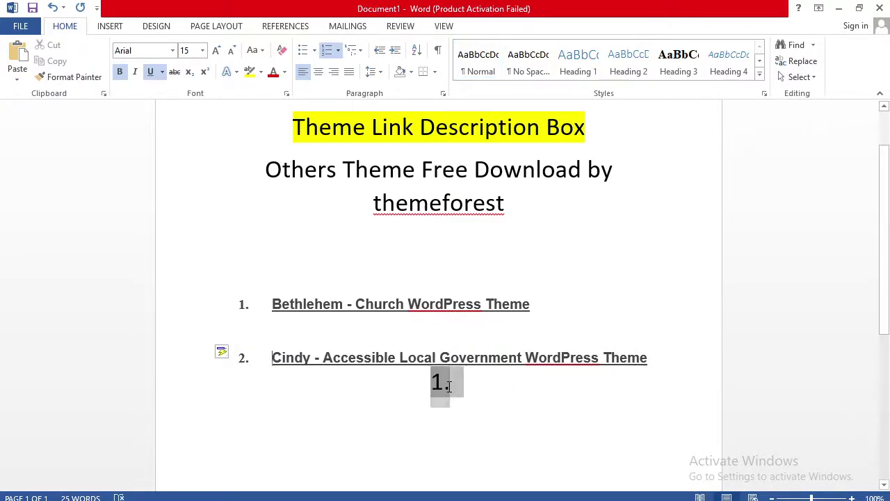
{"action": "left_click", "coordinate": [485, 397]}
{"action": "key", "text": "BackSpace"}
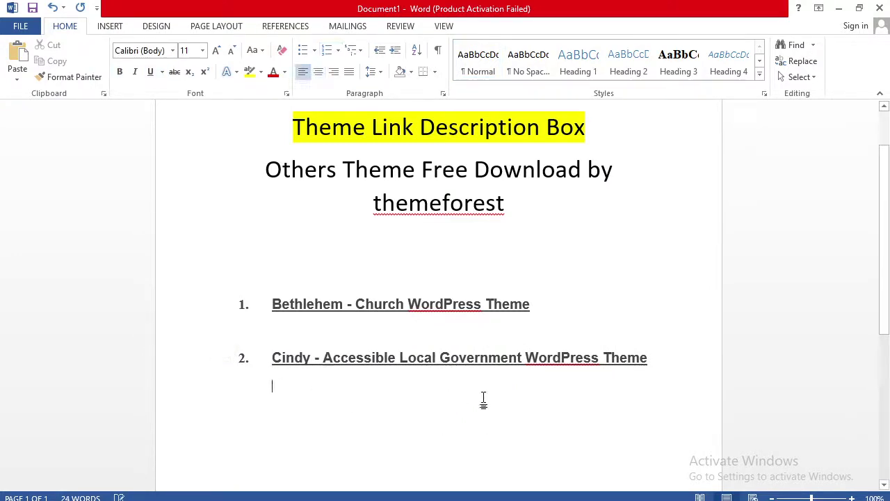
Copy the Yoome theme title from ThemeForest and paste it as item '3.' in Word.
{"action": "key", "text": "alt+Tab"}
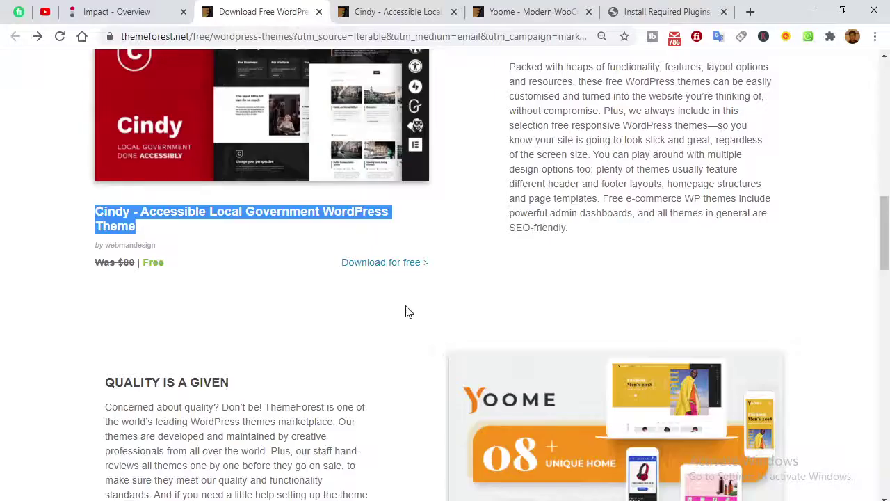
{"action": "scroll", "coordinate": [408, 312], "scroll_direction": "down", "scroll_amount": 4}
{"action": "left_click_drag", "start_coordinate": [448, 282], "coordinate": [760, 278]}
{"action": "key", "text": "ctrl+c"}
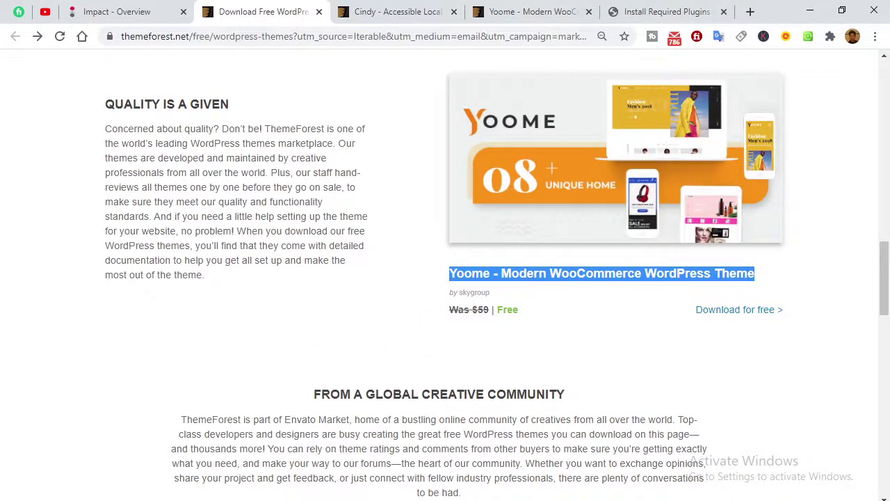
{"action": "key", "text": "alt+Tab"}
{"action": "key", "text": "ctrl+v"}
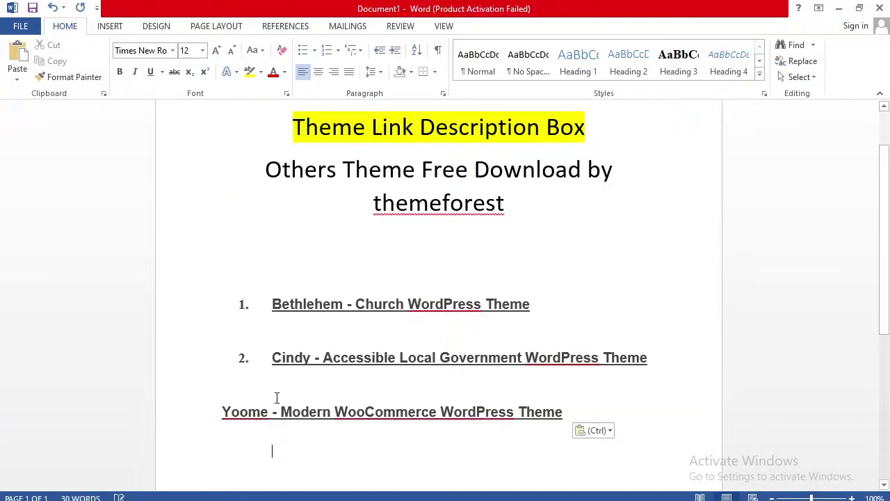
{"action": "left_click", "coordinate": [227, 409]}
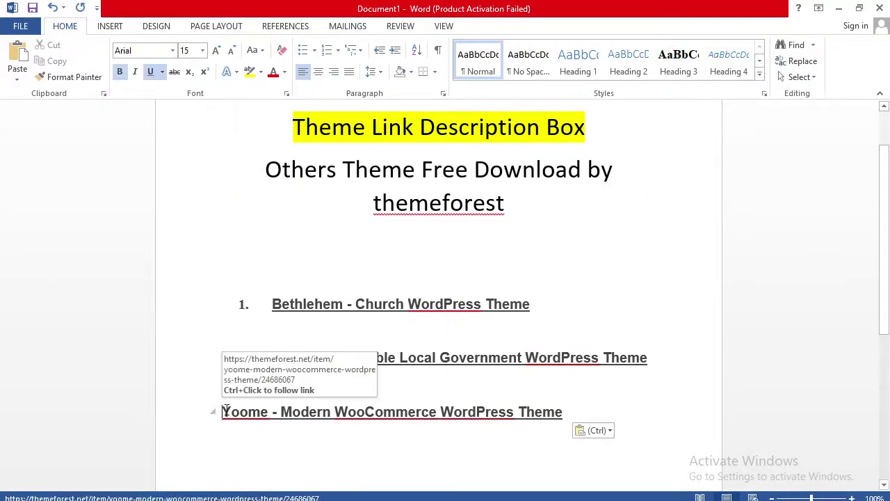
{"action": "type", "text": "3."}
{"action": "left_click", "coordinate": [310, 451]}
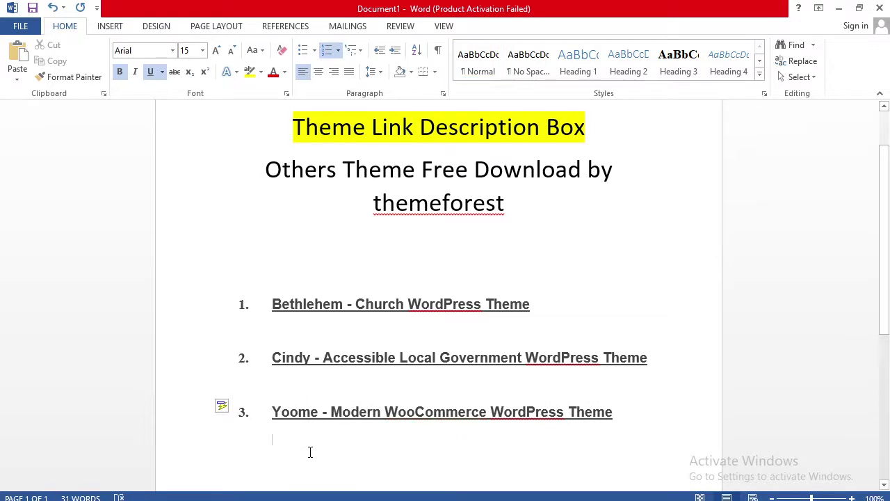
{"action": "left_click", "coordinate": [630, 408]}
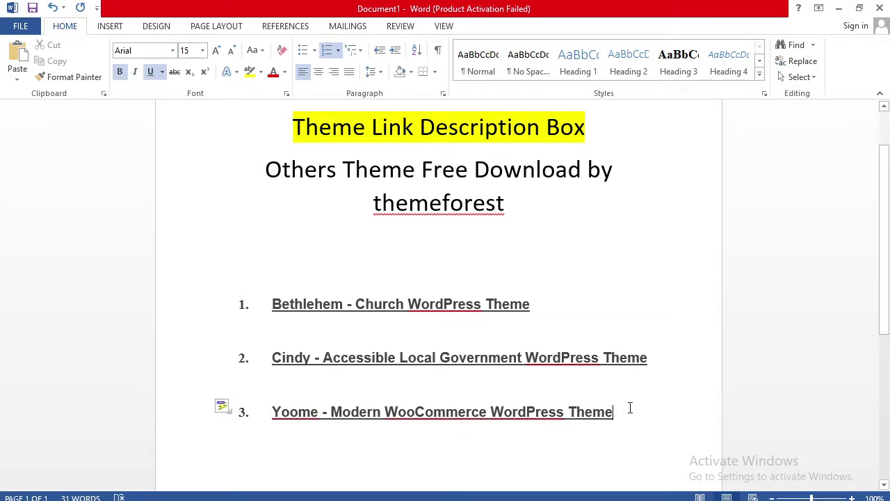
{"action": "left_click", "coordinate": [365, 248]}
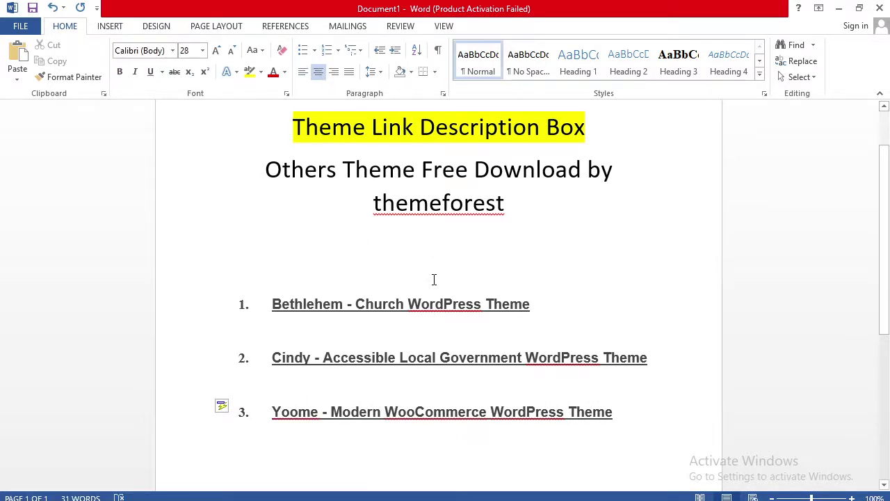
Add the line 'All free file link description Box .' below 'themeforest.' with a blank line, highlighted yellow.
{"action": "type", "text": "Al"}
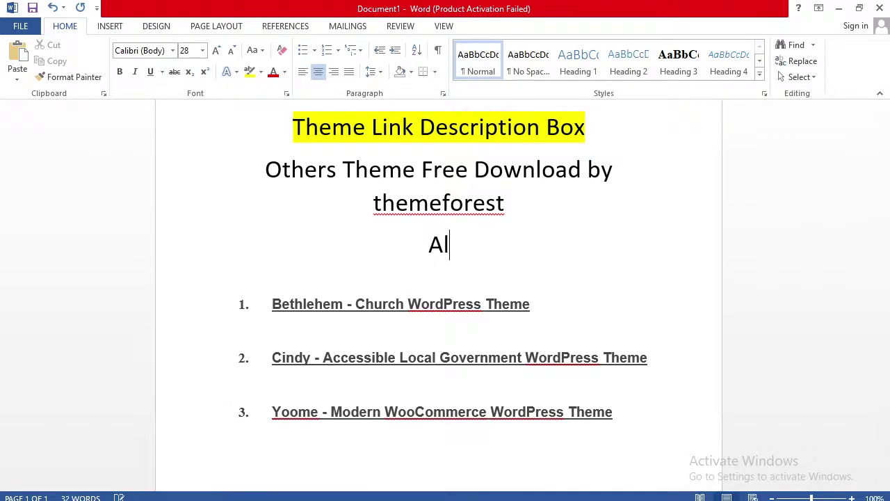
{"action": "type", "text": "l free "}
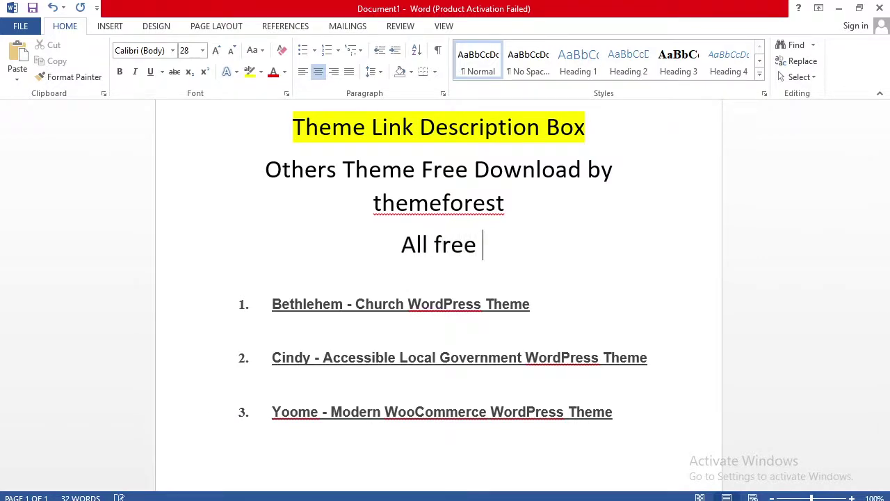
{"action": "type", "text": "file"}
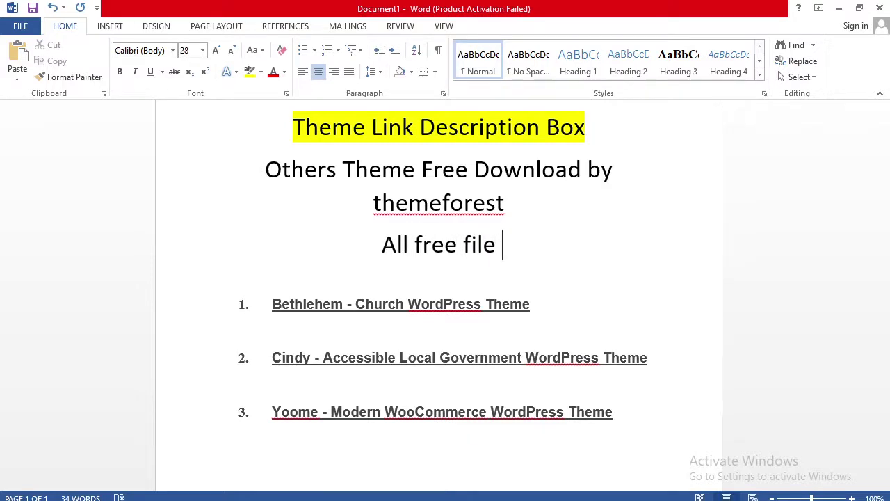
{"action": "type", "text": " link d"}
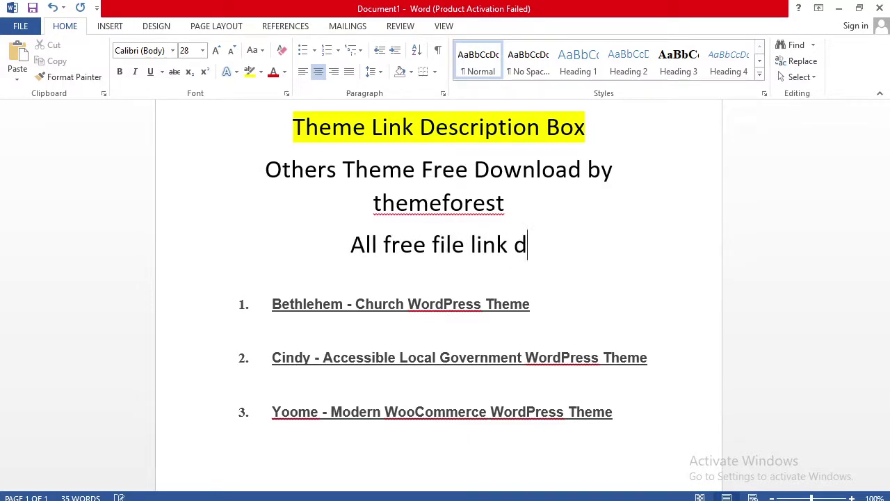
{"action": "type", "text": "escription"}
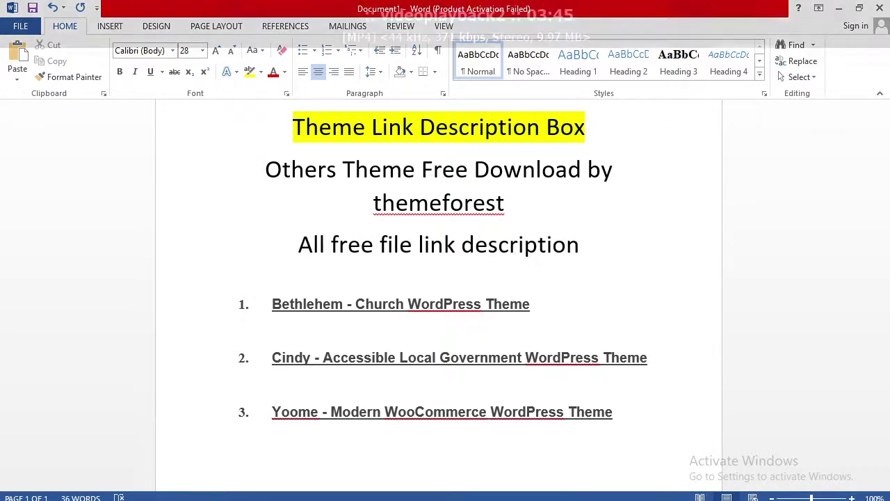
{"action": "type", "text": " Box "}
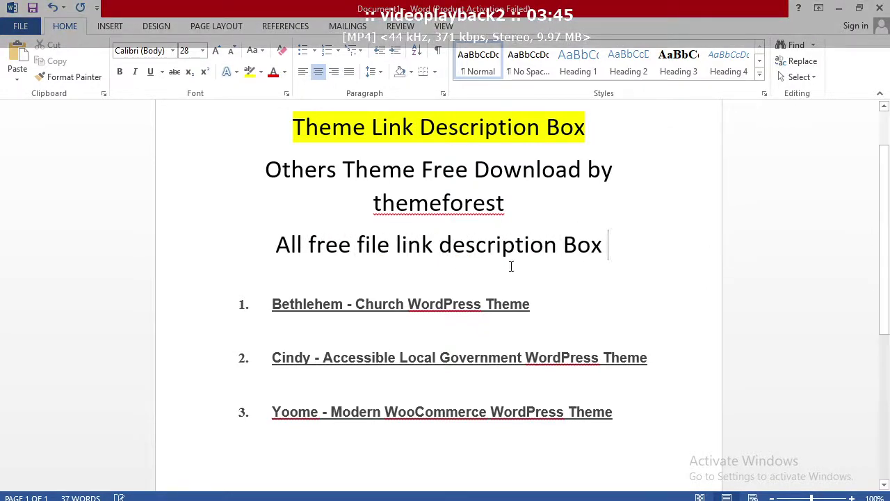
{"action": "type", "text": "."}
{"action": "left_click", "coordinate": [551, 213]}
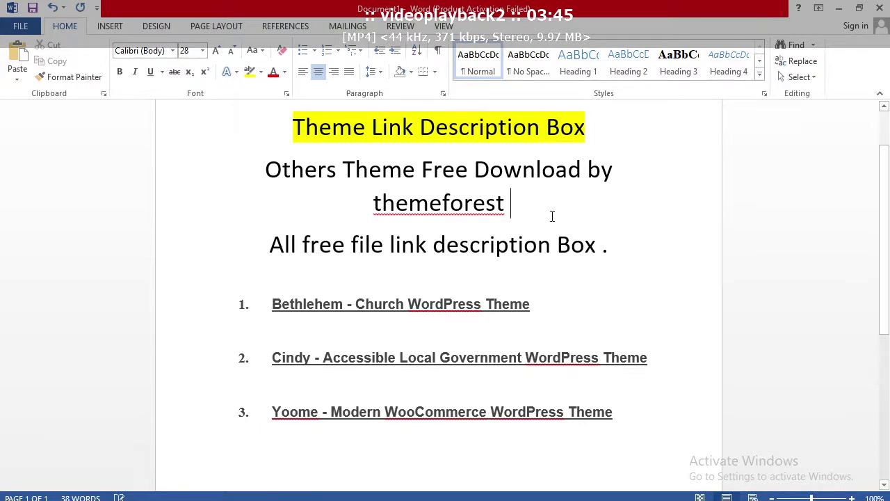
{"action": "type", "text": "."}
{"action": "key", "text": "Return"}
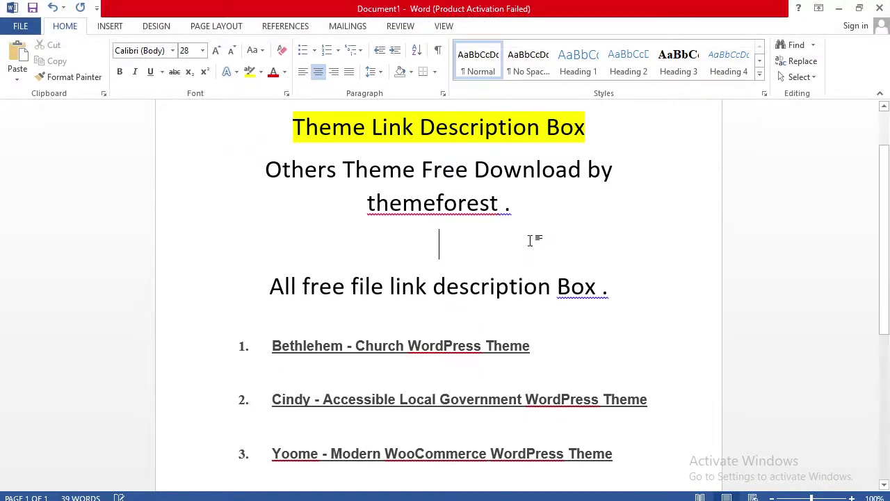
{"action": "left_click_drag", "start_coordinate": [618, 299], "coordinate": [218, 288]}
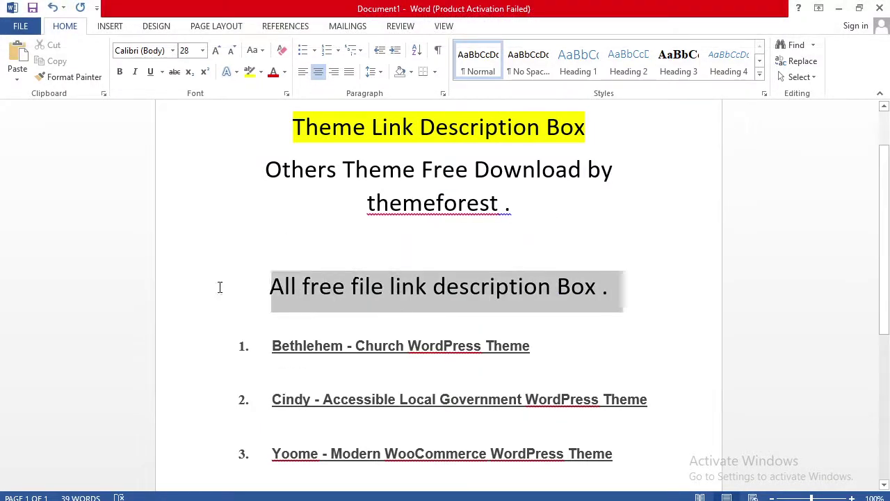
{"action": "left_click", "coordinate": [252, 77]}
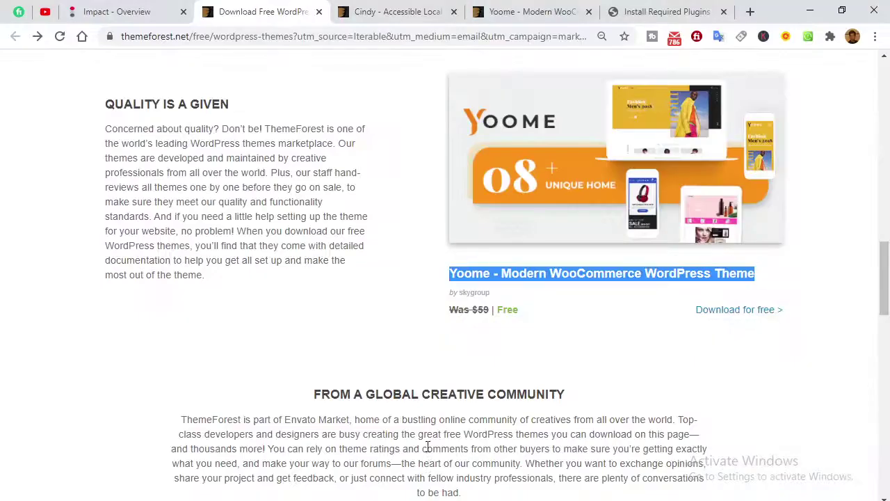
Leave Install Required Plugins, stop the stalled load and trim the address to /wp-admin/ to reach the Dashboard.
{"action": "left_click", "coordinate": [630, 13]}
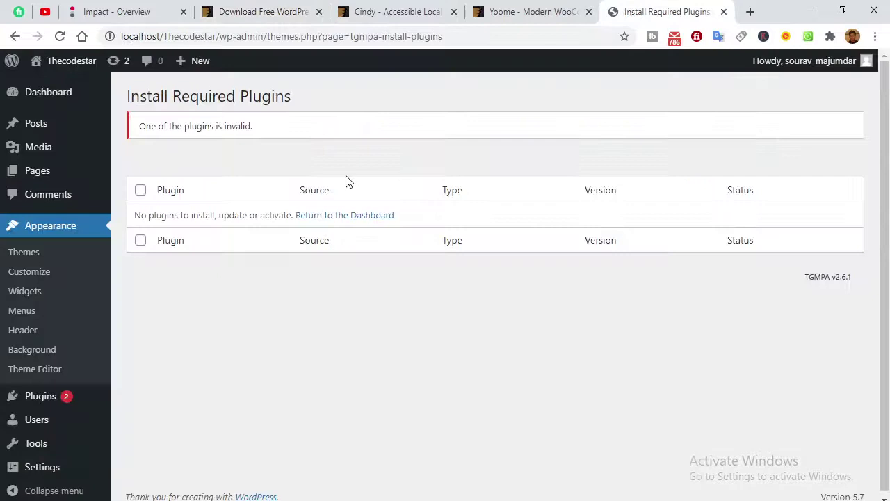
{"action": "left_click", "coordinate": [367, 215]}
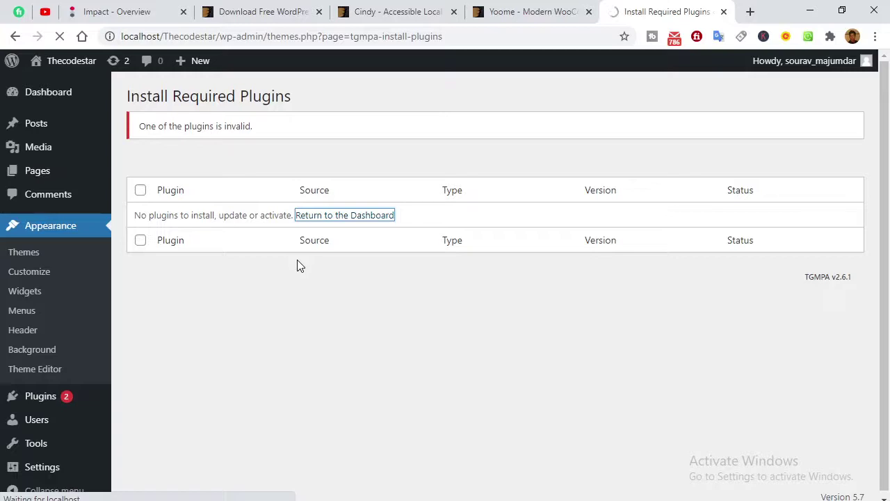
{"action": "left_click", "coordinate": [510, 23]}
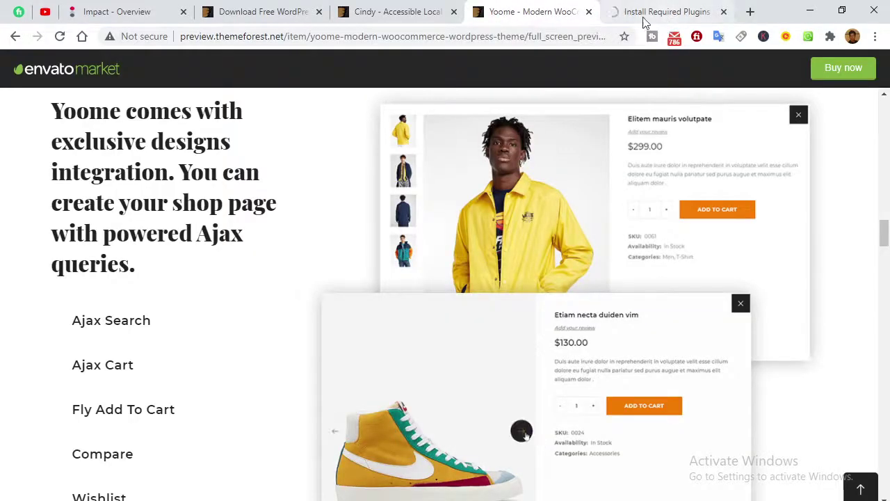
{"action": "left_click", "coordinate": [621, 23]}
{"action": "mouse_move", "coordinate": [73, 148]}
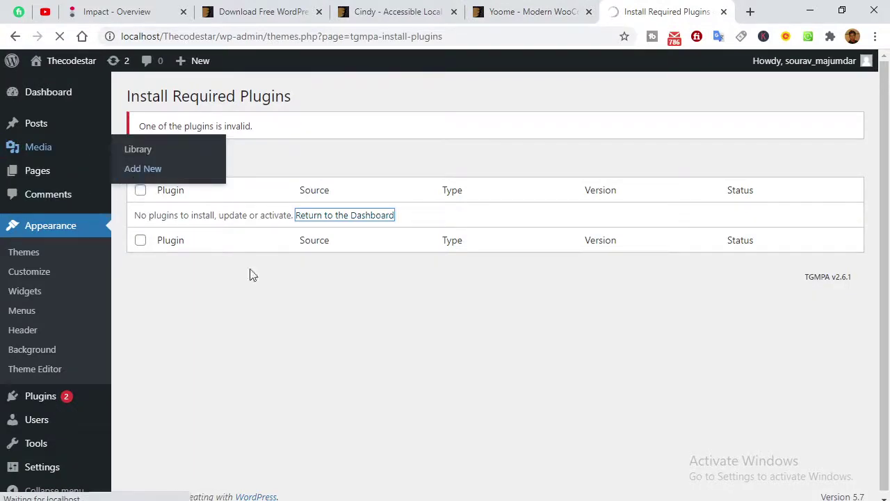
{"action": "left_click", "coordinate": [61, 37]}
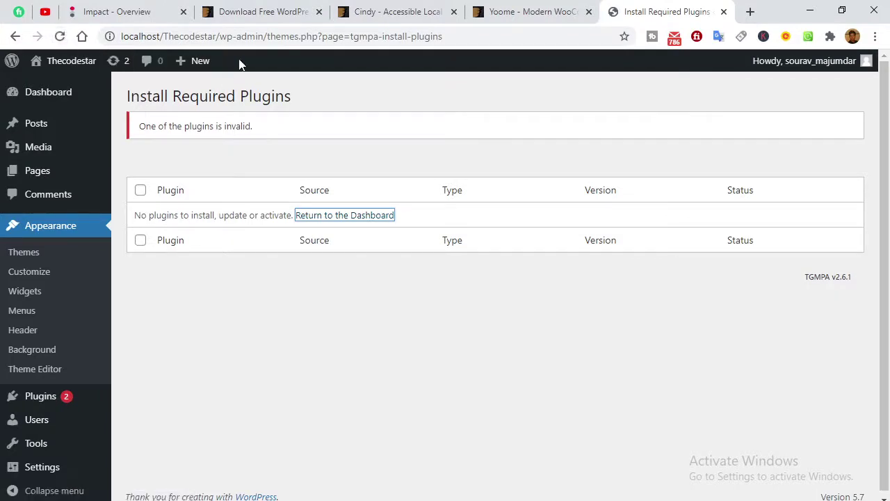
{"action": "left_click", "coordinate": [264, 37]}
{"action": "left_click", "coordinate": [268, 36]}
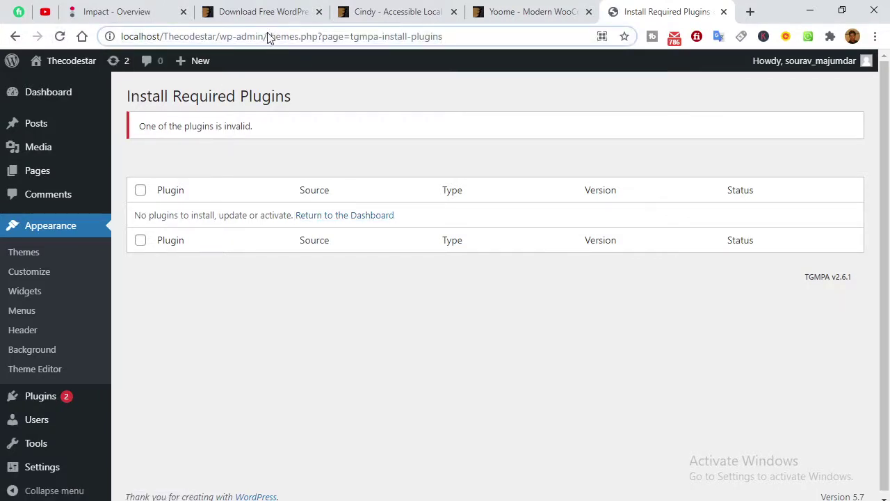
{"action": "key", "text": "shift+End"}
{"action": "key", "text": "BackSpace"}
{"action": "key", "text": "Return"}
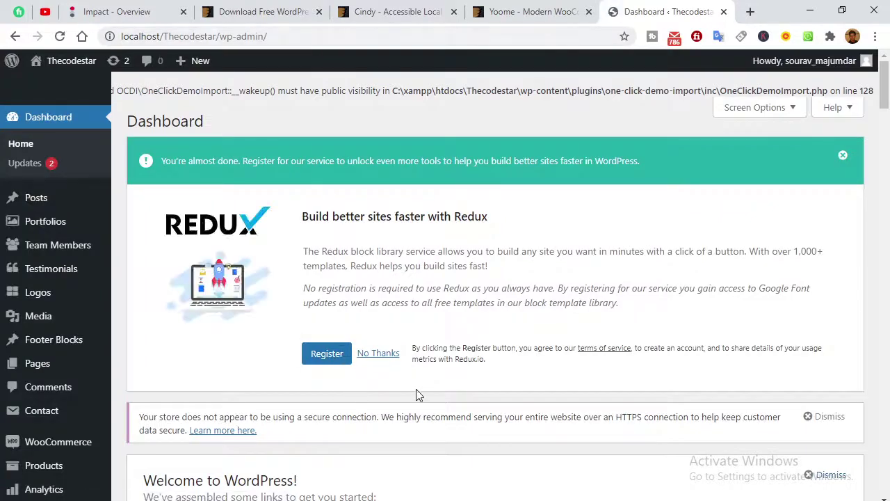
Dismiss the Redux registration and insecure-connection notices, then scroll through the Dashboard widgets.
{"action": "left_click", "coordinate": [372, 353]}
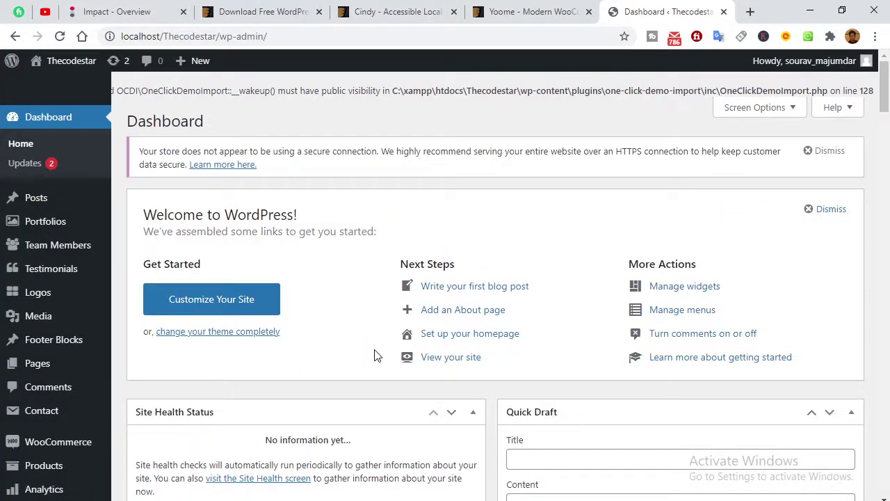
{"action": "left_click", "coordinate": [817, 150]}
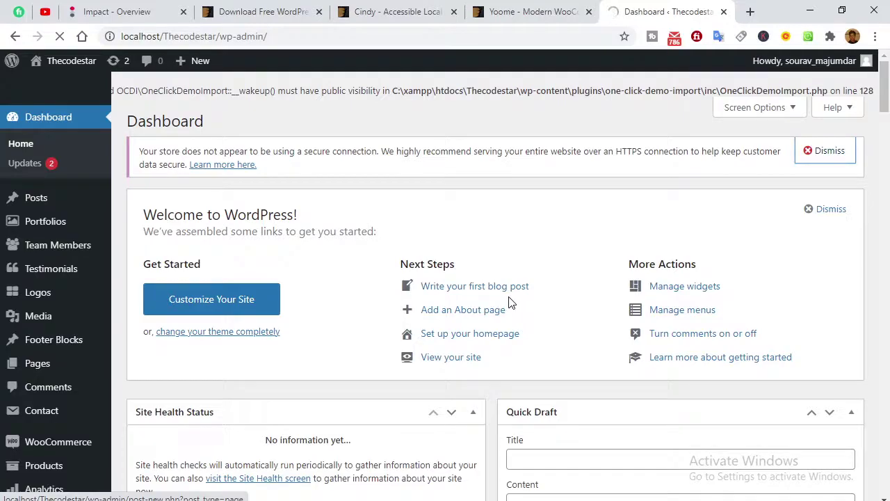
{"action": "scroll", "coordinate": [543, 169], "scroll_direction": "down", "scroll_amount": 1}
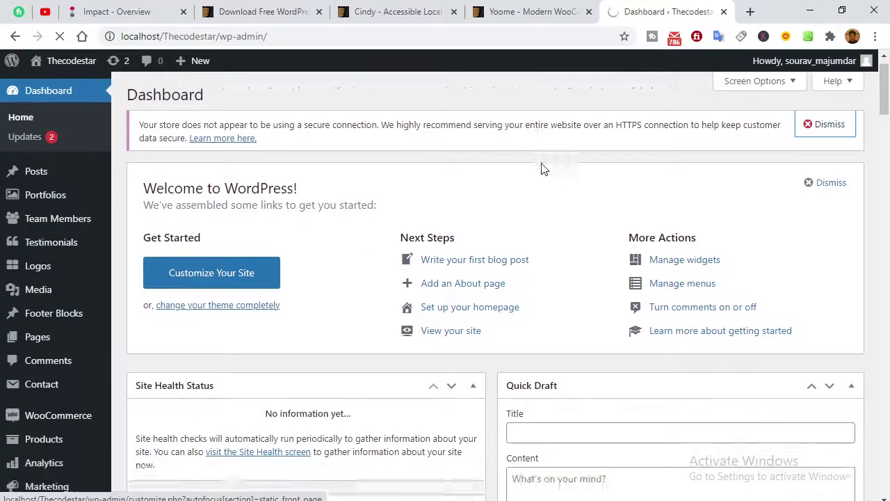
{"action": "scroll", "coordinate": [422, 302], "scroll_direction": "down", "scroll_amount": 15}
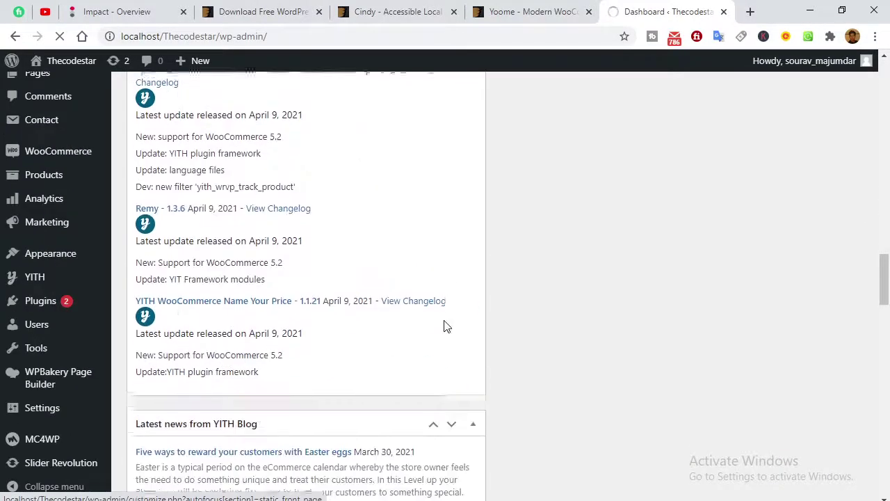
{"action": "scroll", "coordinate": [446, 326], "scroll_direction": "down", "scroll_amount": 10}
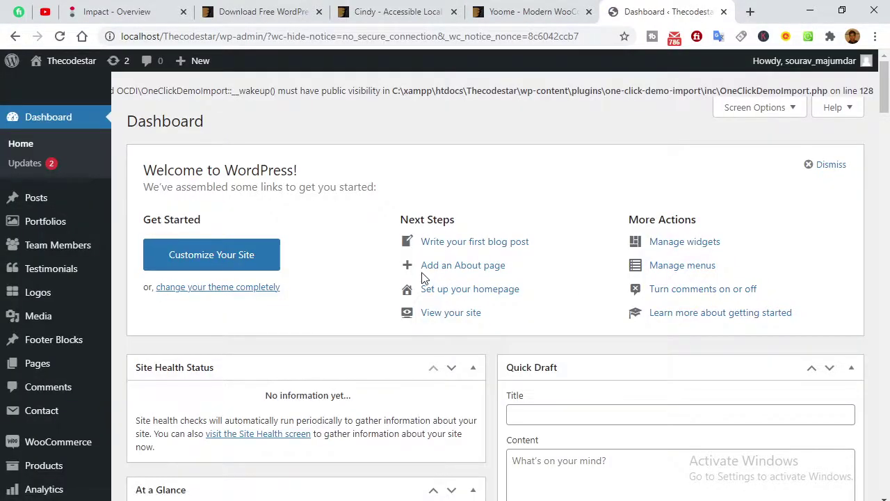
{"action": "scroll", "coordinate": [28, 357], "scroll_direction": "down", "scroll_amount": 3}
In Installed Plugins, update One Click Demo Import to 3.0.2 and YITH WooCommerce Compare to 2.4.7.
{"action": "mouse_move", "coordinate": [27, 382]}
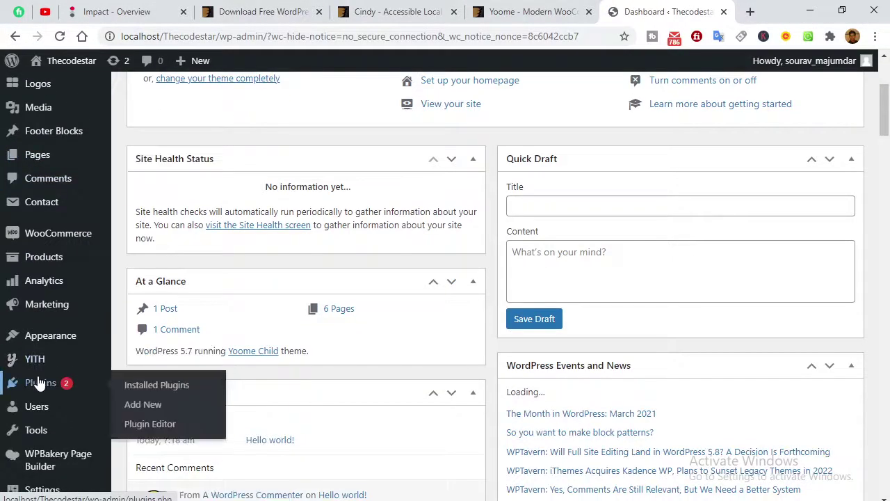
{"action": "left_click", "coordinate": [130, 384]}
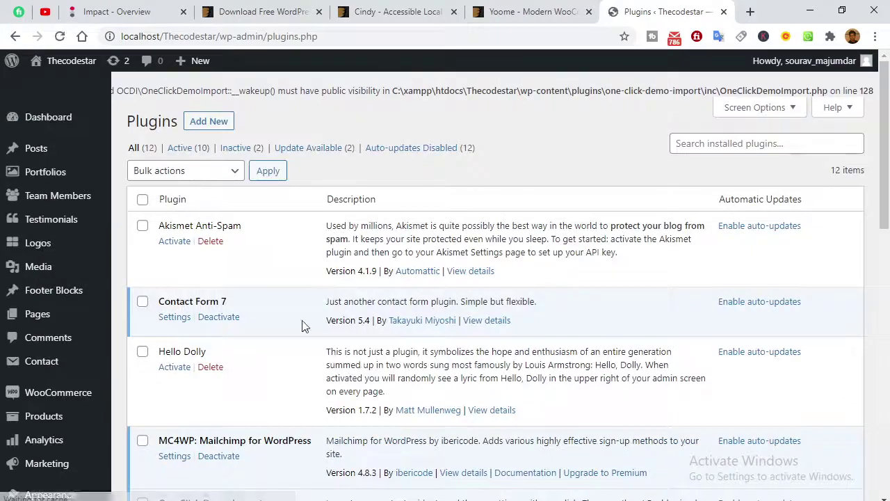
{"action": "scroll", "coordinate": [301, 325], "scroll_direction": "down", "scroll_amount": 6}
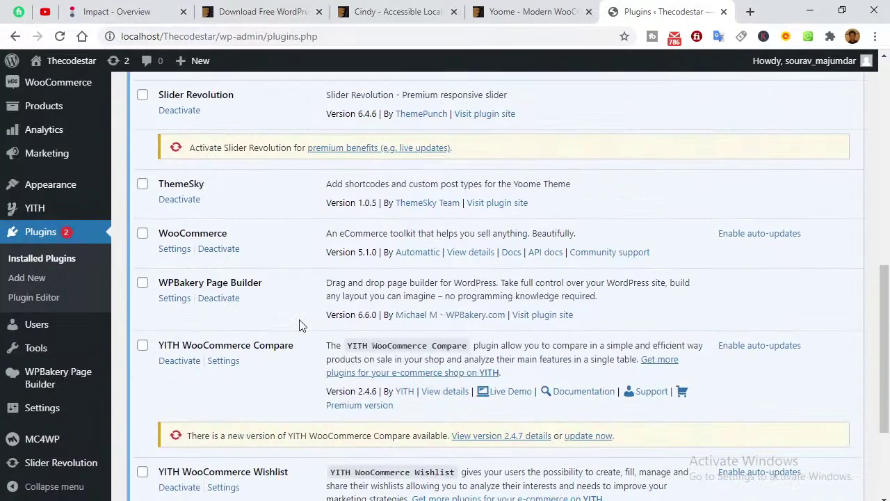
{"action": "scroll", "coordinate": [300, 325], "scroll_direction": "up", "scroll_amount": 2}
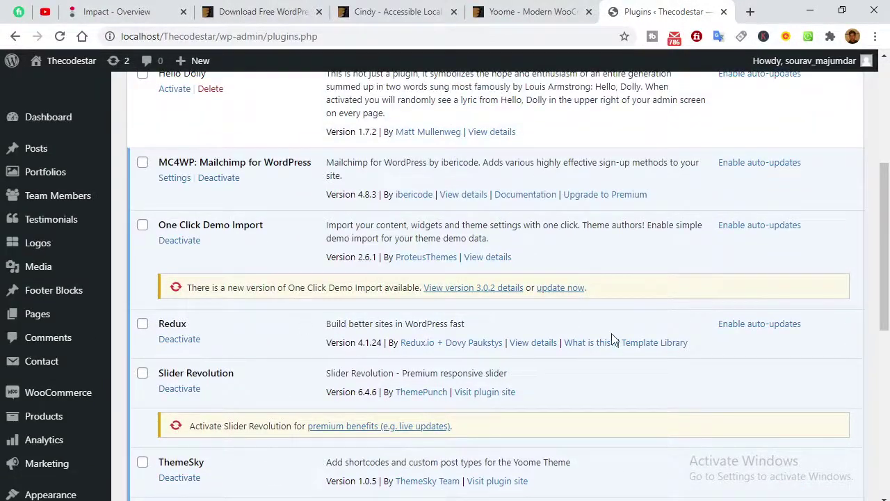
{"action": "left_click", "coordinate": [554, 287]}
{"action": "scroll", "coordinate": [274, 294], "scroll_direction": "down", "scroll_amount": 7}
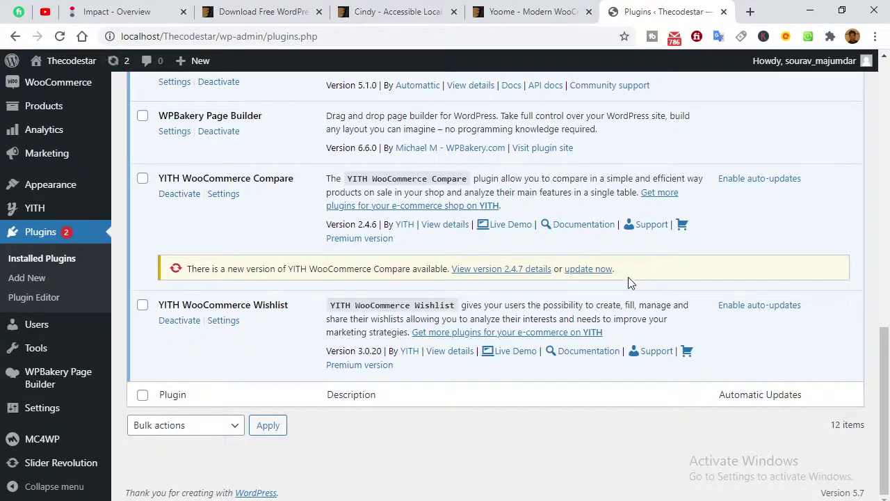
{"action": "left_click", "coordinate": [588, 269]}
{"action": "scroll", "coordinate": [298, 362], "scroll_direction": "up", "scroll_amount": 4}
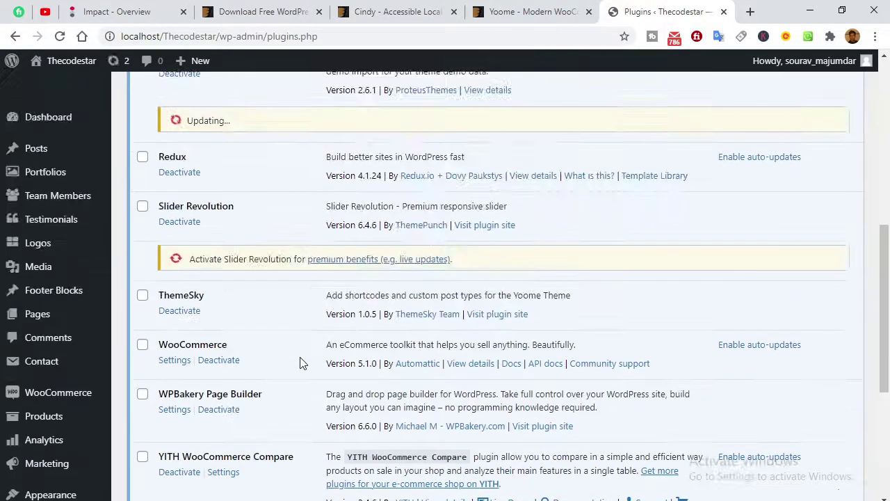
{"action": "scroll", "coordinate": [301, 363], "scroll_direction": "up", "scroll_amount": 3}
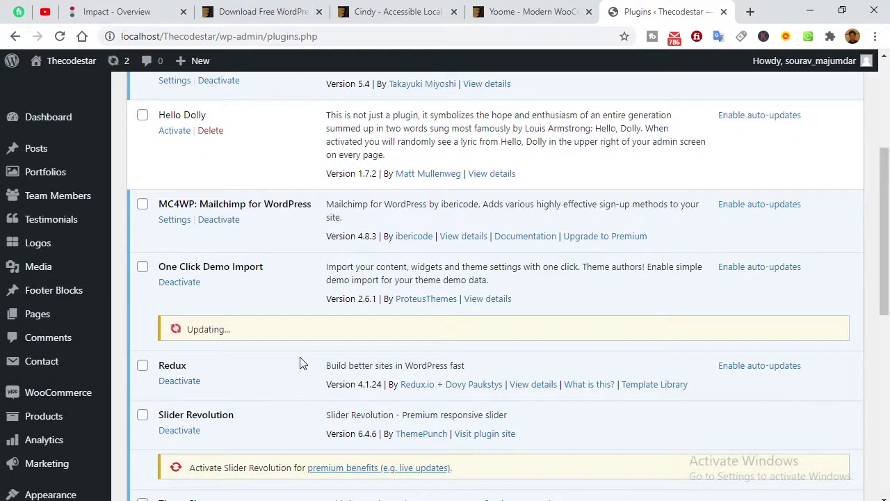
{"action": "scroll", "coordinate": [300, 363], "scroll_direction": "up", "scroll_amount": 3}
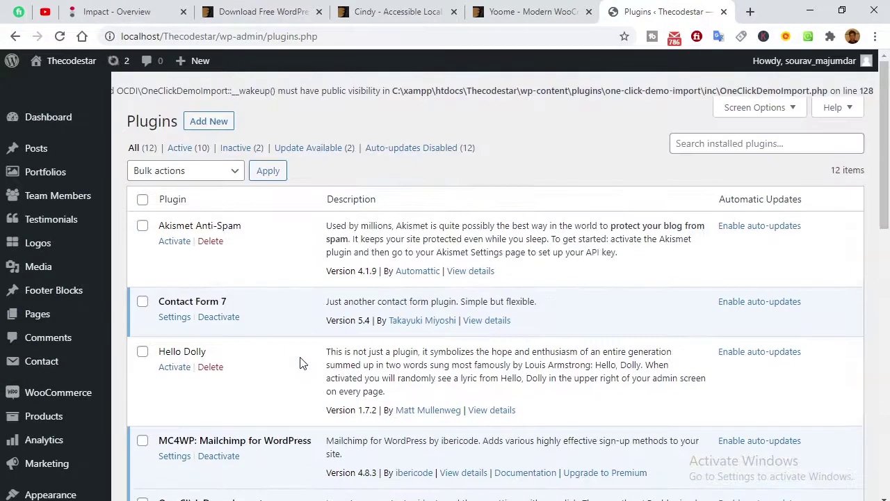
{"action": "scroll", "coordinate": [410, 361], "scroll_direction": "down", "scroll_amount": 3}
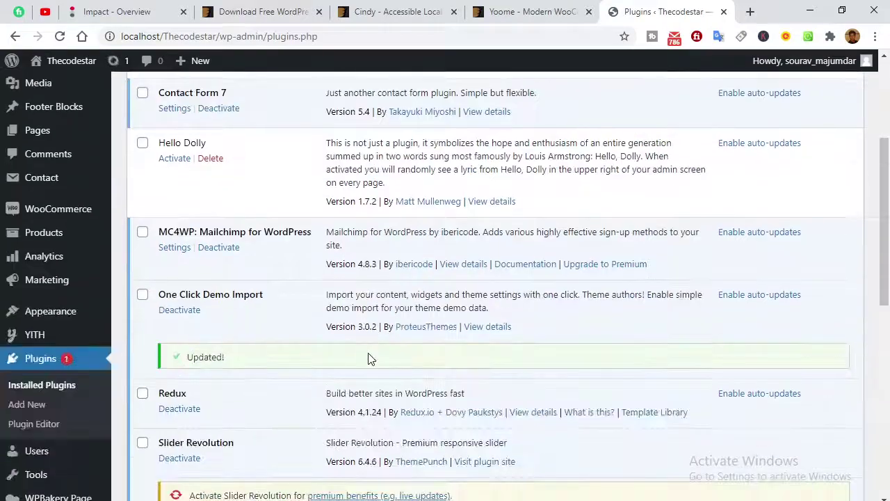
{"action": "scroll", "coordinate": [371, 360], "scroll_direction": "down", "scroll_amount": 6}
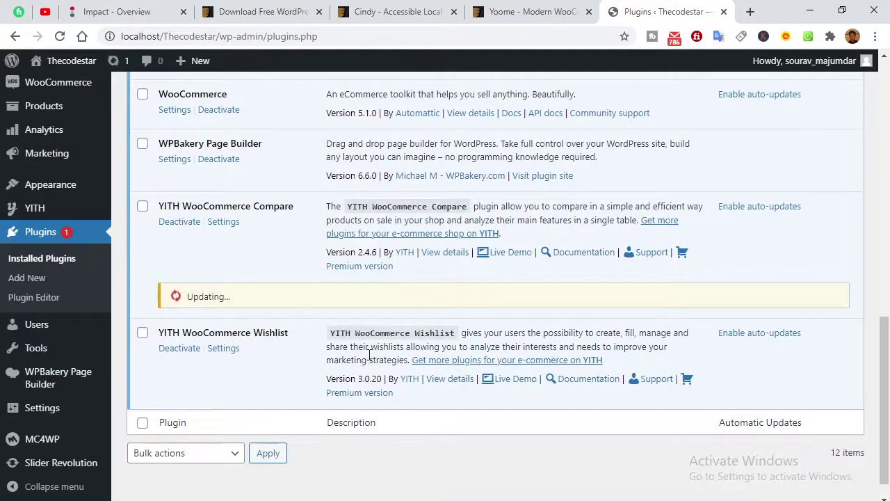
{"action": "scroll", "coordinate": [62, 313], "scroll_direction": "up", "scroll_amount": 7}
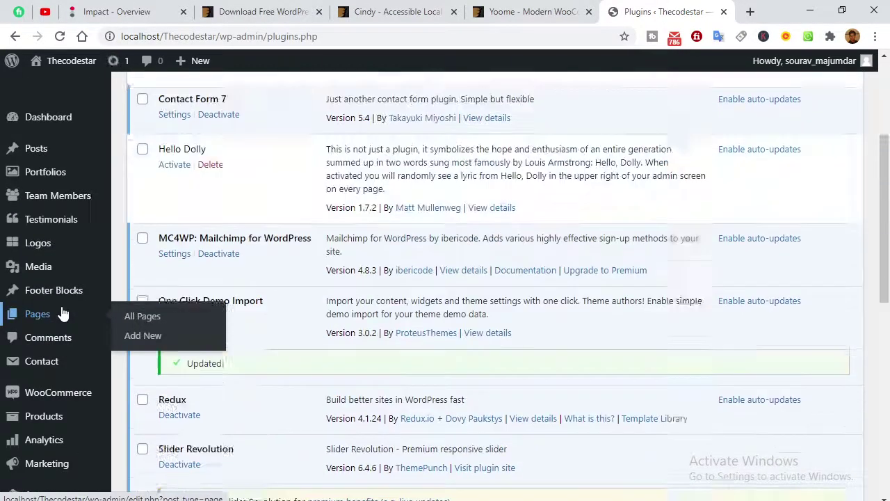
{"action": "scroll", "coordinate": [63, 313], "scroll_direction": "up", "scroll_amount": 3}
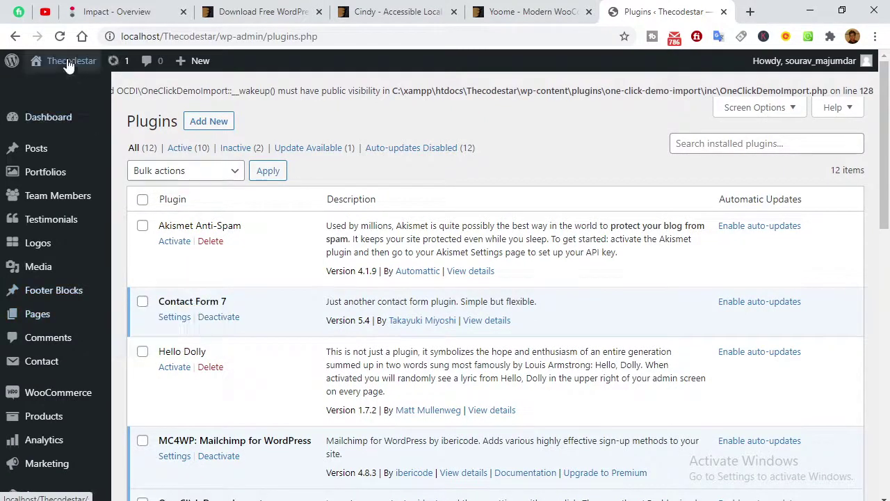
Close the old Yoome preview, Cindy theme and ThemeForest download tabs.
{"action": "mouse_move", "coordinate": [66, 63]}
{"action": "right_click", "coordinate": [58, 90]}
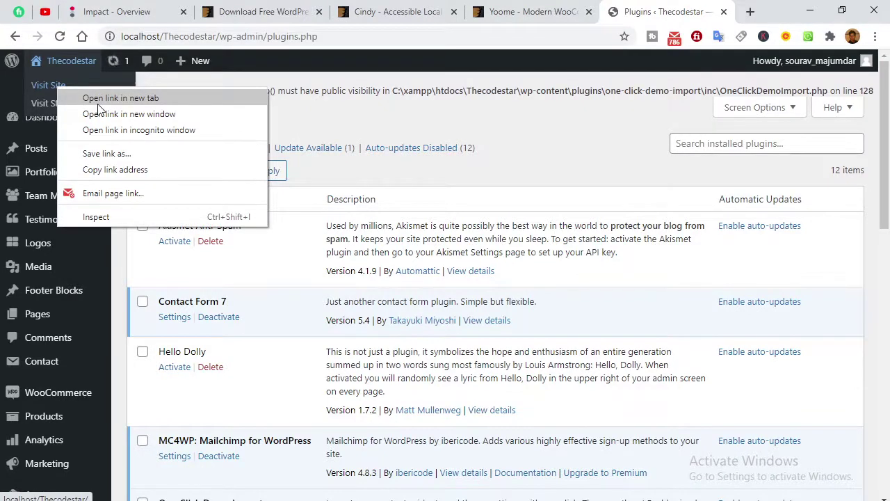
{"action": "left_click", "coordinate": [334, 134]}
{"action": "scroll", "coordinate": [292, 313], "scroll_direction": "down", "scroll_amount": 15}
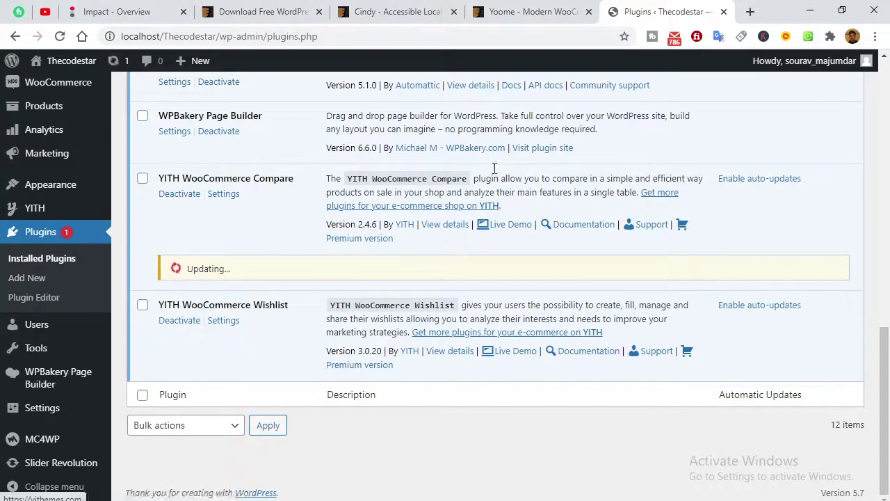
{"action": "left_click", "coordinate": [588, 11]}
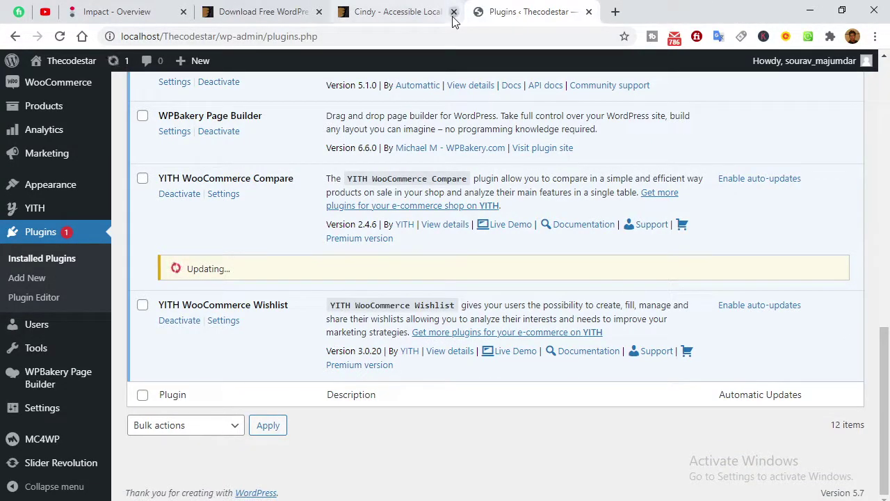
{"action": "left_click", "coordinate": [454, 12]}
{"action": "left_click", "coordinate": [296, 12]}
{"action": "left_click", "coordinate": [318, 12]}
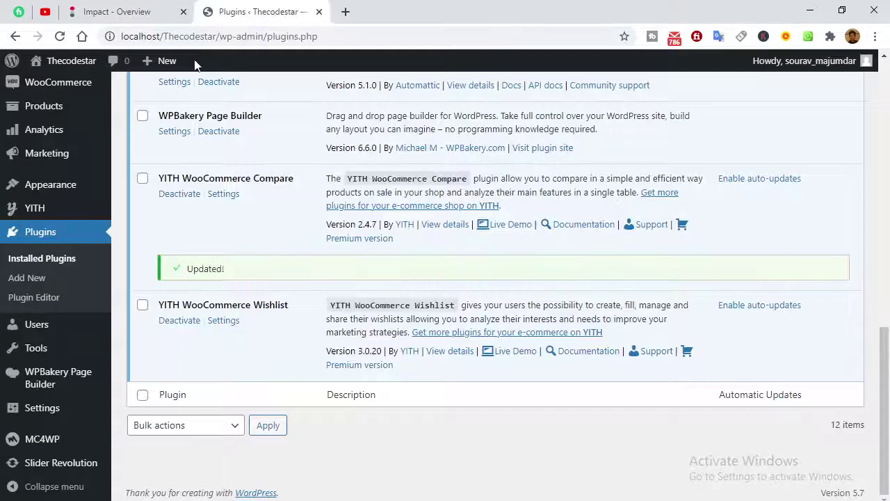
Open the live site in a new tab to view the Yoome front end, then return to the plugins.
{"action": "mouse_move", "coordinate": [83, 64]}
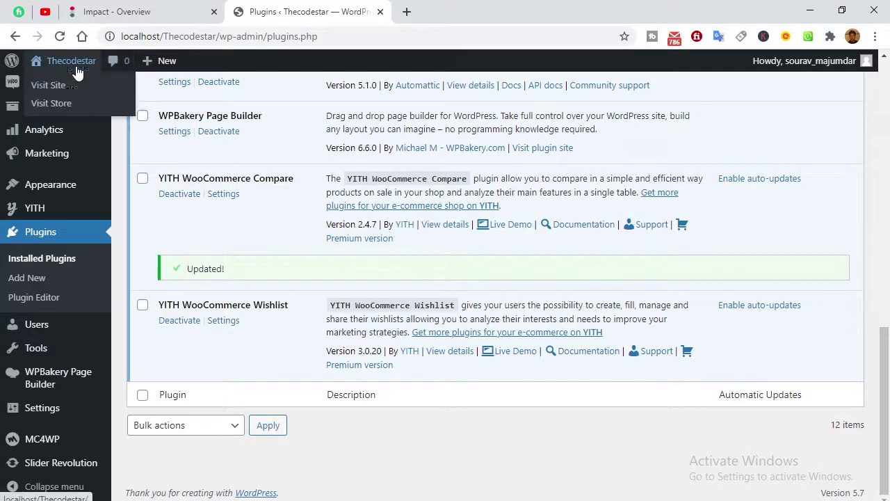
{"action": "right_click", "coordinate": [69, 86]}
{"action": "left_click", "coordinate": [128, 92]}
{"action": "left_click", "coordinate": [425, 10]}
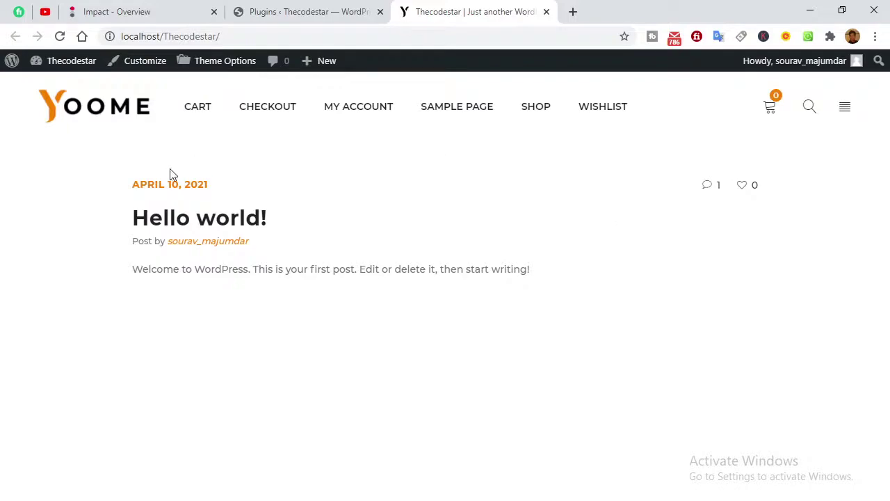
{"action": "left_click", "coordinate": [291, 12]}
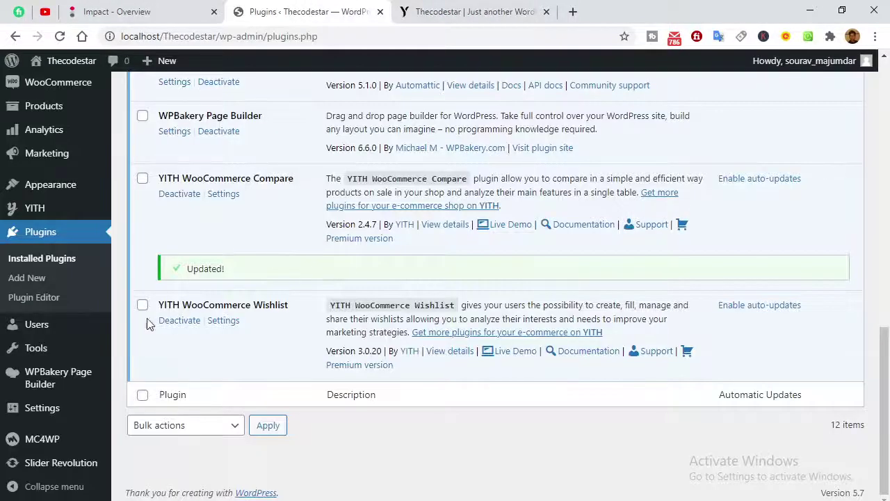
After briefly checking Screen Options, go to Appearance > Theme Options from the plugin list.
{"action": "scroll", "coordinate": [147, 290], "scroll_direction": "up", "scroll_amount": 5}
{"action": "scroll", "coordinate": [147, 289], "scroll_direction": "up", "scroll_amount": 6}
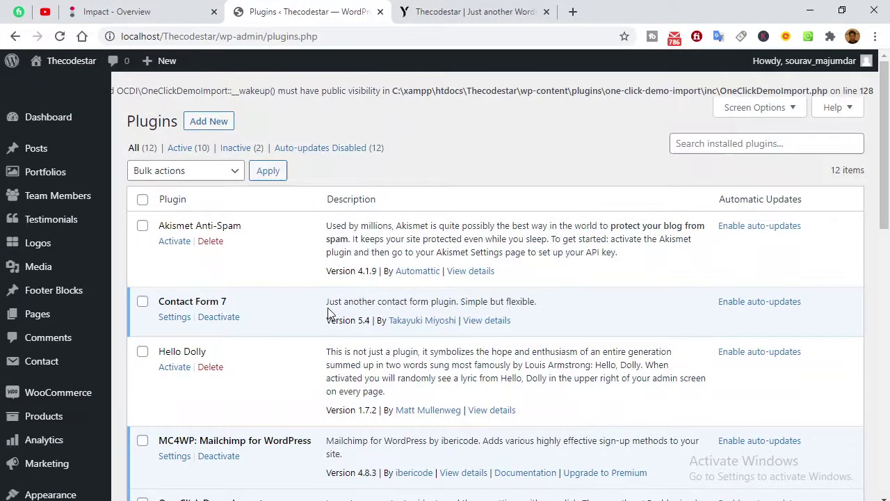
{"action": "left_click", "coordinate": [738, 119]}
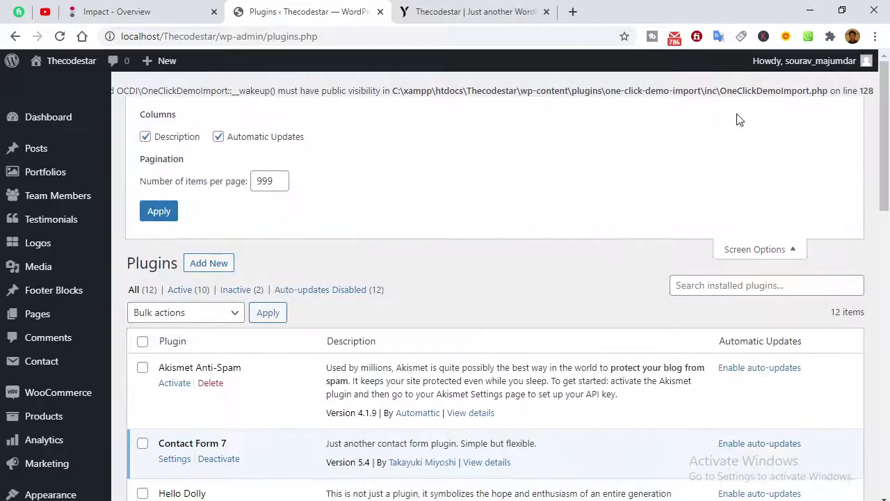
{"action": "left_click", "coordinate": [755, 250]}
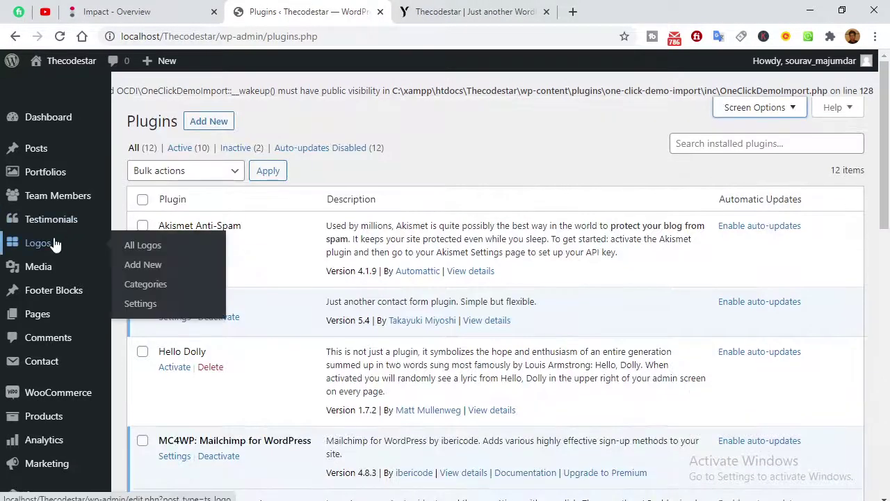
{"action": "mouse_move", "coordinate": [59, 320]}
{"action": "mouse_move", "coordinate": [47, 194]}
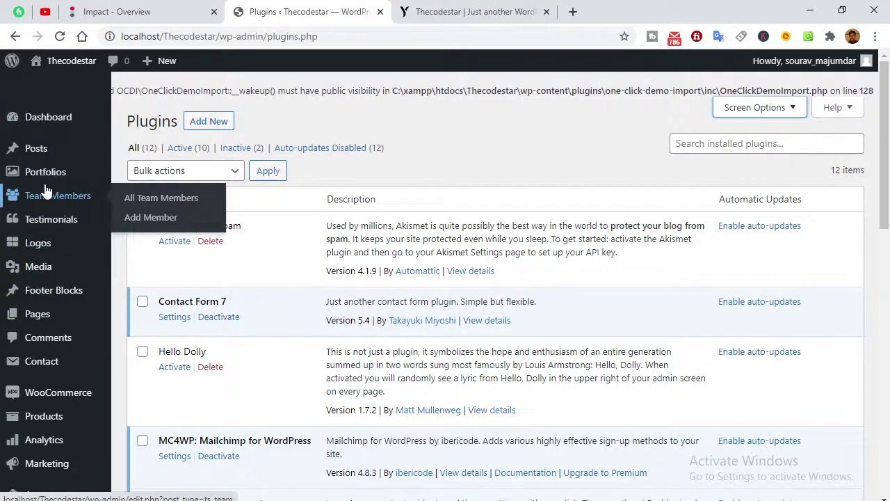
{"action": "scroll", "coordinate": [45, 191], "scroll_direction": "down", "scroll_amount": 2}
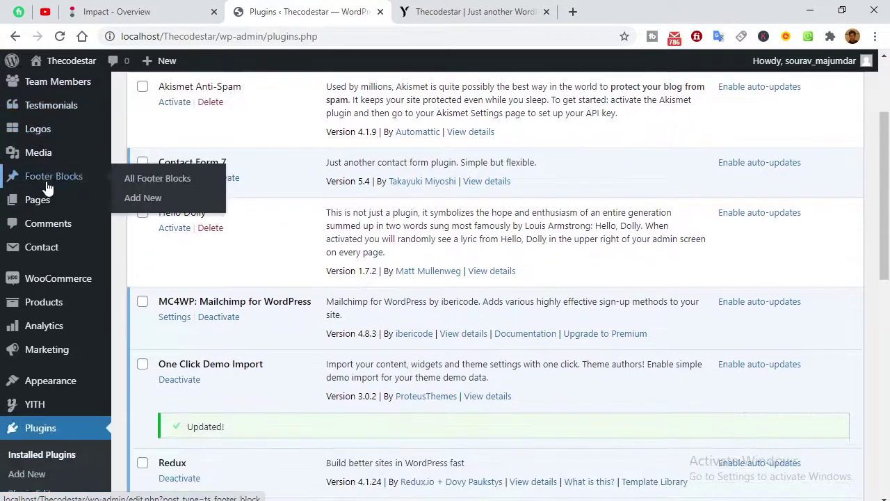
{"action": "mouse_move", "coordinate": [59, 284]}
{"action": "scroll", "coordinate": [58, 306], "scroll_direction": "down", "scroll_amount": 1}
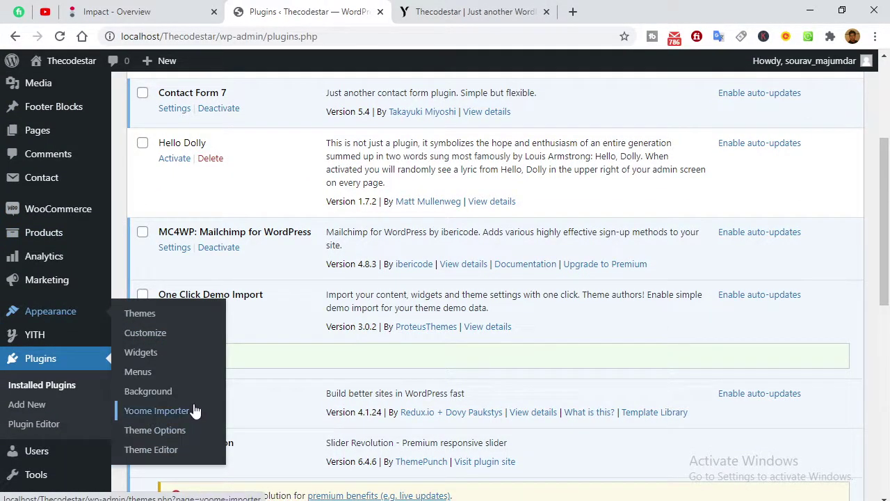
{"action": "left_click", "coordinate": [175, 430]}
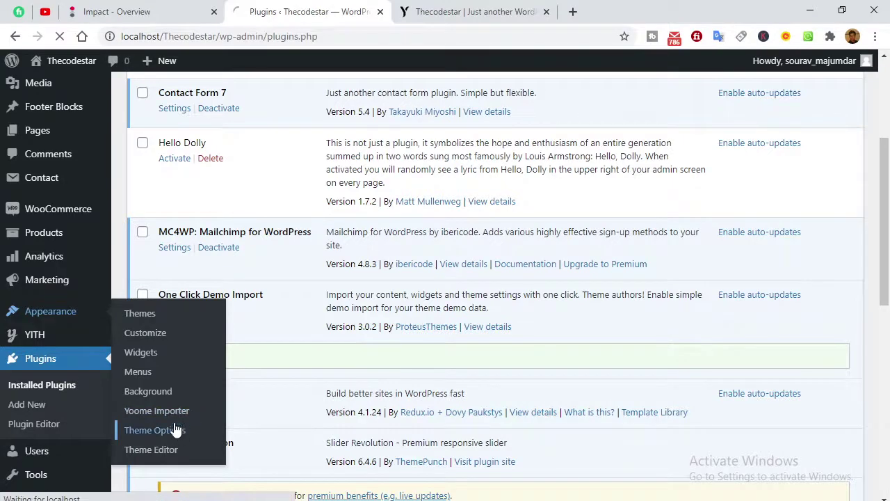
Scroll through the Yoome Child Theme Options and open its Import / Export section.
{"action": "scroll", "coordinate": [35, 389], "scroll_direction": "down", "scroll_amount": 3}
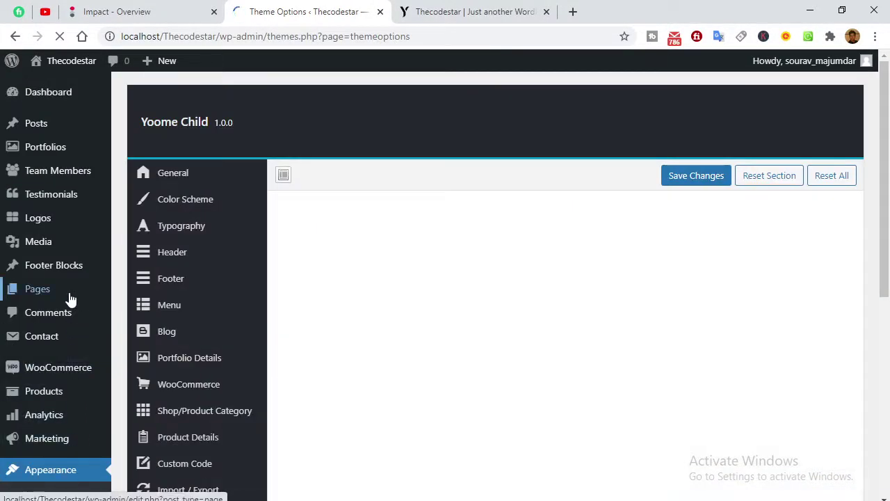
{"action": "scroll", "coordinate": [626, 298], "scroll_direction": "down", "scroll_amount": 7}
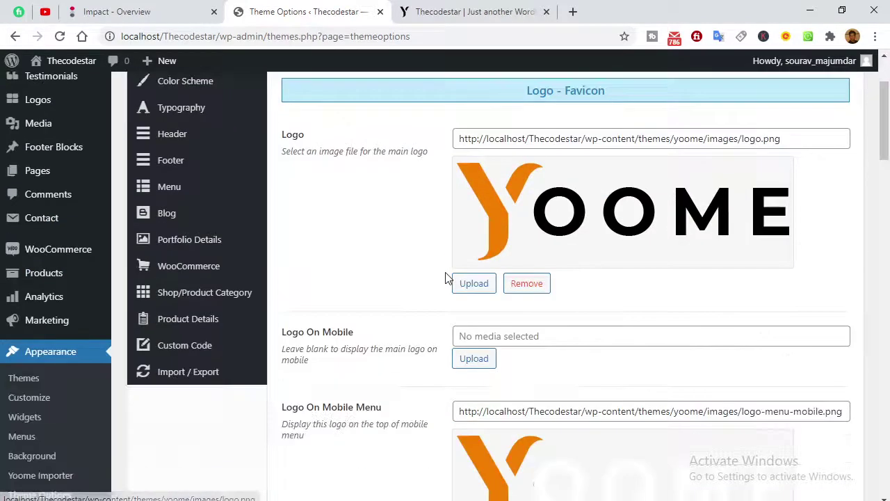
{"action": "scroll", "coordinate": [533, 294], "scroll_direction": "down", "scroll_amount": 9}
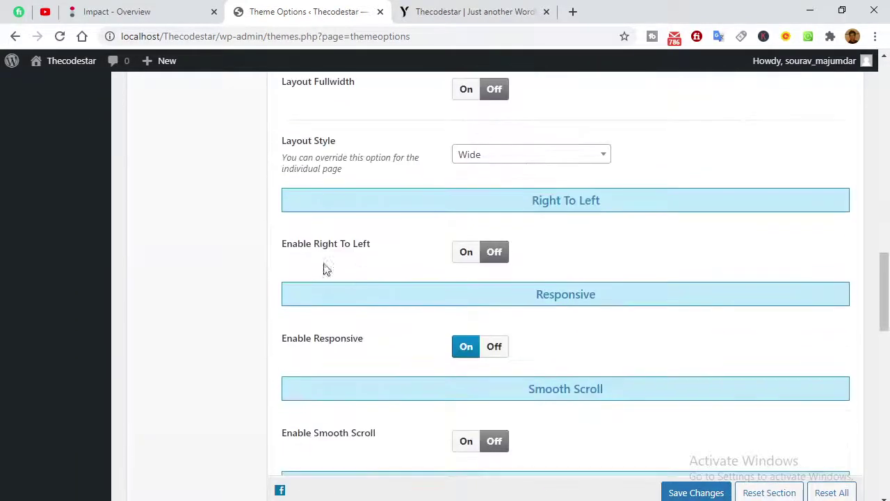
{"action": "scroll", "coordinate": [444, 329], "scroll_direction": "down", "scroll_amount": 6}
{"action": "scroll", "coordinate": [444, 329], "scroll_direction": "down", "scroll_amount": 5}
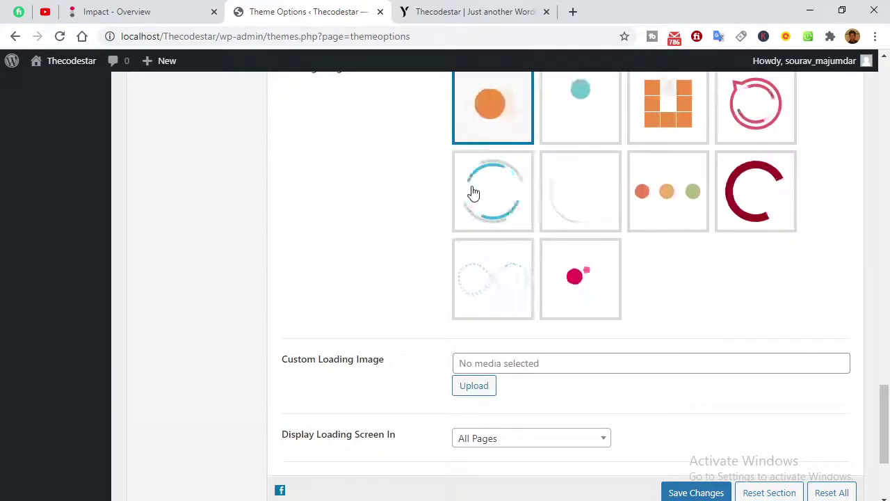
{"action": "scroll", "coordinate": [411, 259], "scroll_direction": "down", "scroll_amount": 3}
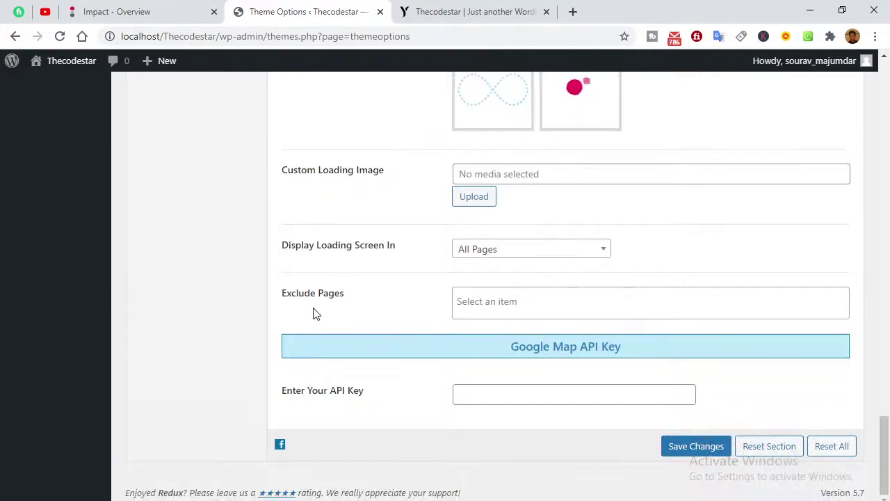
{"action": "scroll", "coordinate": [474, 334], "scroll_direction": "up", "scroll_amount": 15}
{"action": "scroll", "coordinate": [477, 333], "scroll_direction": "up", "scroll_amount": 10}
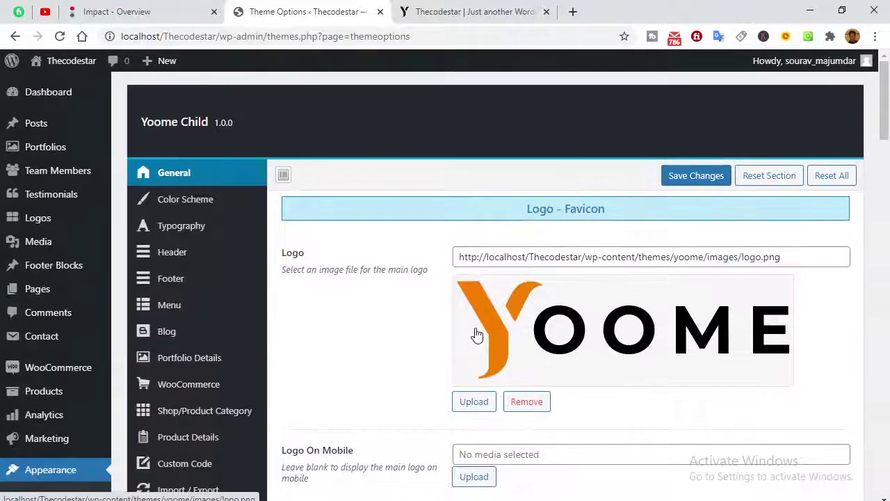
{"action": "scroll", "coordinate": [400, 327], "scroll_direction": "down", "scroll_amount": 2}
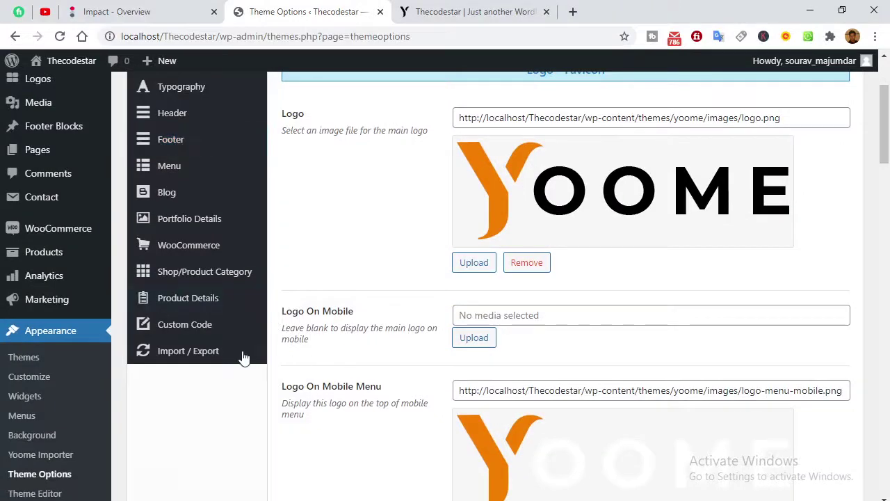
{"action": "left_click", "coordinate": [188, 351]}
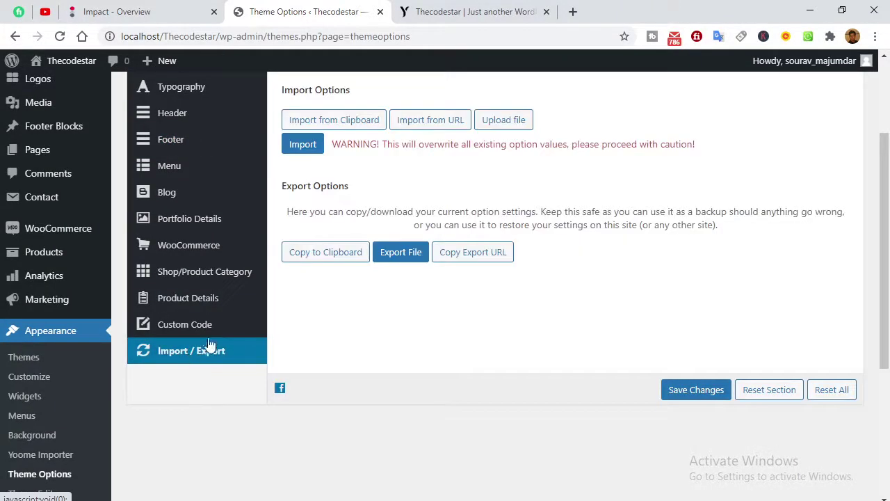
{"action": "scroll", "coordinate": [189, 358], "scroll_direction": "up", "scroll_amount": 2}
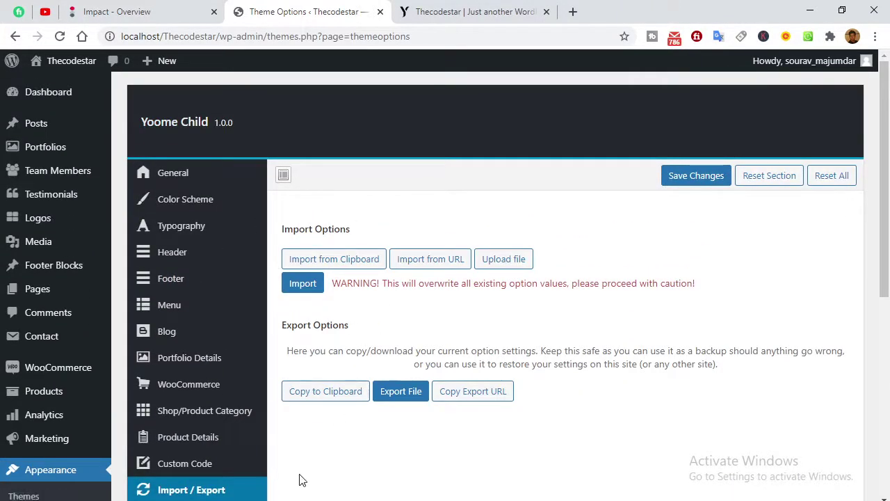
{"action": "mouse_move", "coordinate": [255, 493]}
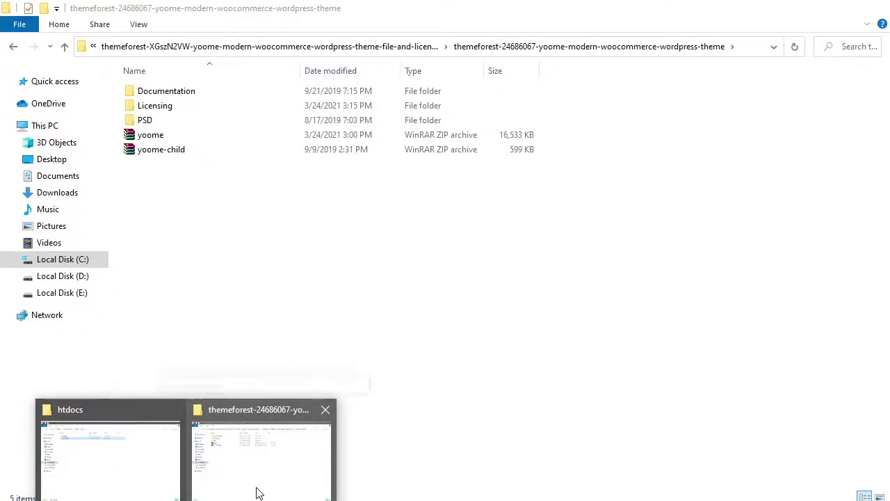
In the themeforest package folder, glance at Licensing, then open PSD to view its five mockups.
{"action": "left_click", "coordinate": [256, 493]}
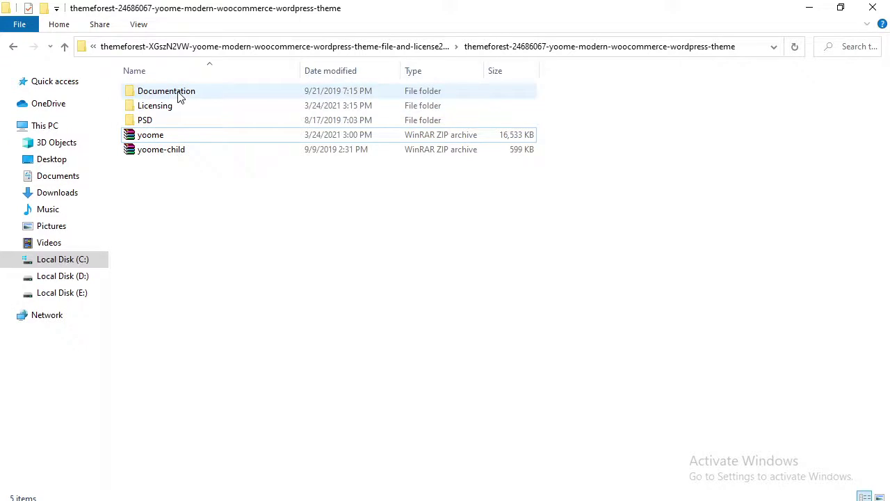
{"action": "double_click", "coordinate": [167, 108]}
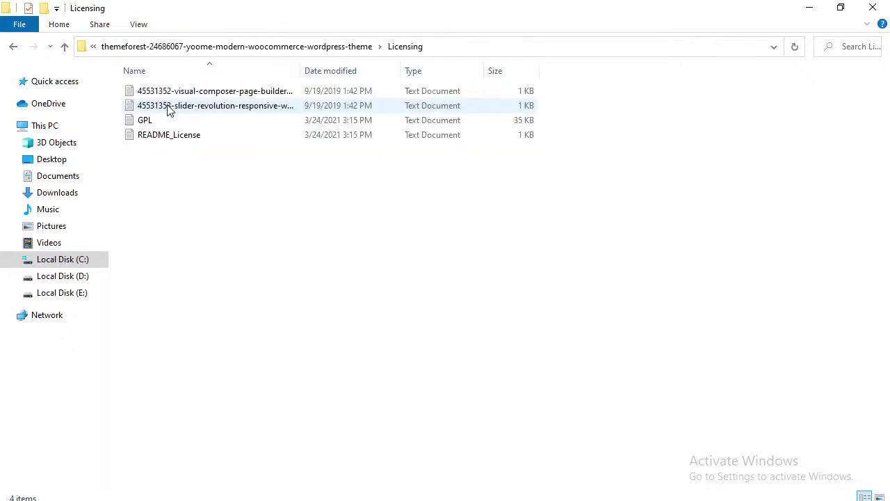
{"action": "left_click", "coordinate": [14, 49]}
{"action": "double_click", "coordinate": [157, 121]}
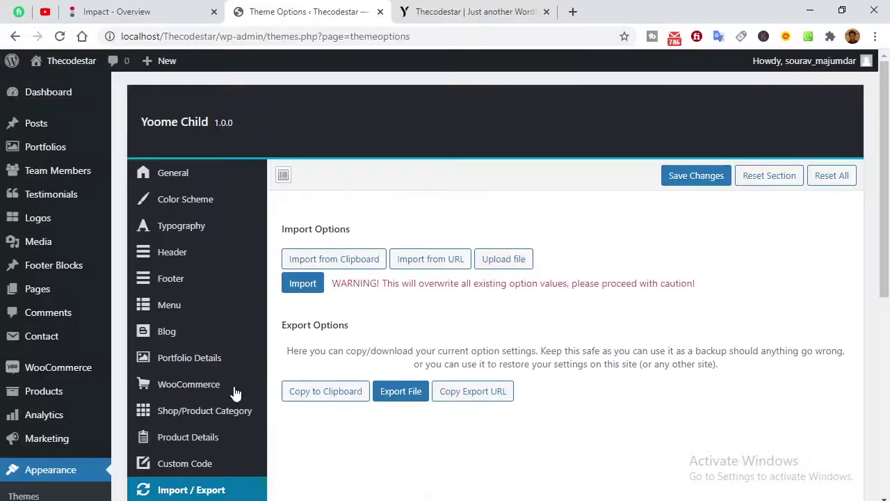
{"action": "scroll", "coordinate": [209, 388], "scroll_direction": "down", "scroll_amount": 5}
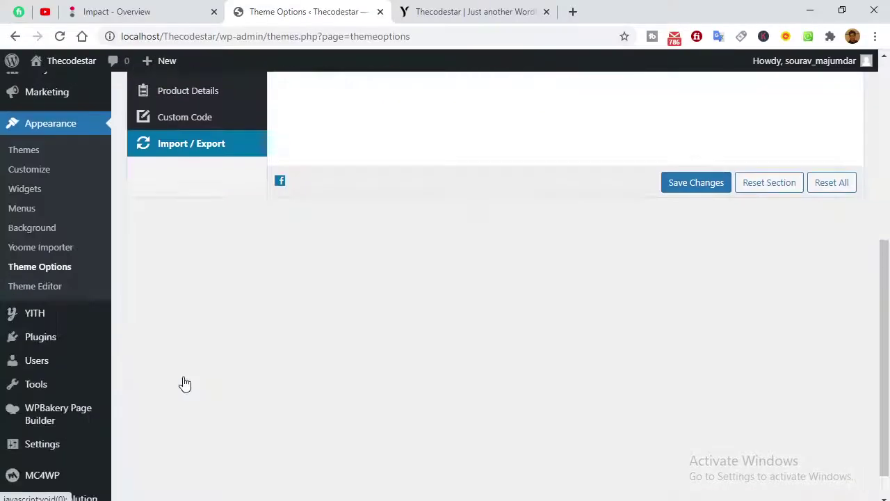
Go to Appearance > Yoome Importer and review the Yoome Child demo data offered for import.
{"action": "left_click", "coordinate": [41, 248]}
{"action": "scroll", "coordinate": [381, 306], "scroll_direction": "up", "scroll_amount": 4}
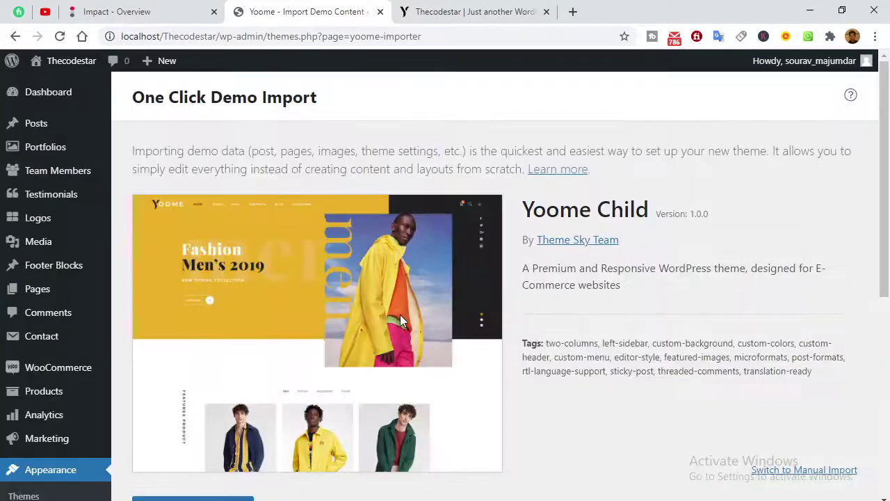
{"action": "scroll", "coordinate": [388, 241], "scroll_direction": "down", "scroll_amount": 4}
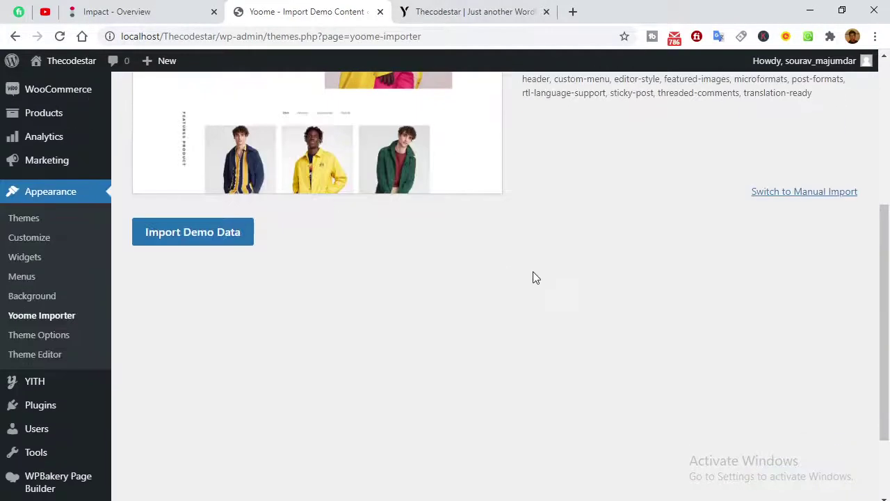
{"action": "scroll", "coordinate": [356, 251], "scroll_direction": "up", "scroll_amount": 4}
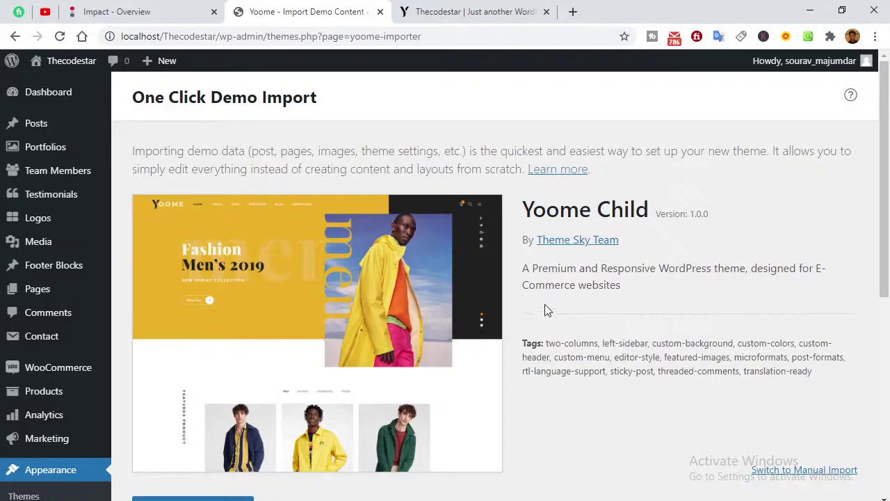
{"action": "scroll", "coordinate": [588, 269], "scroll_direction": "down", "scroll_amount": 3}
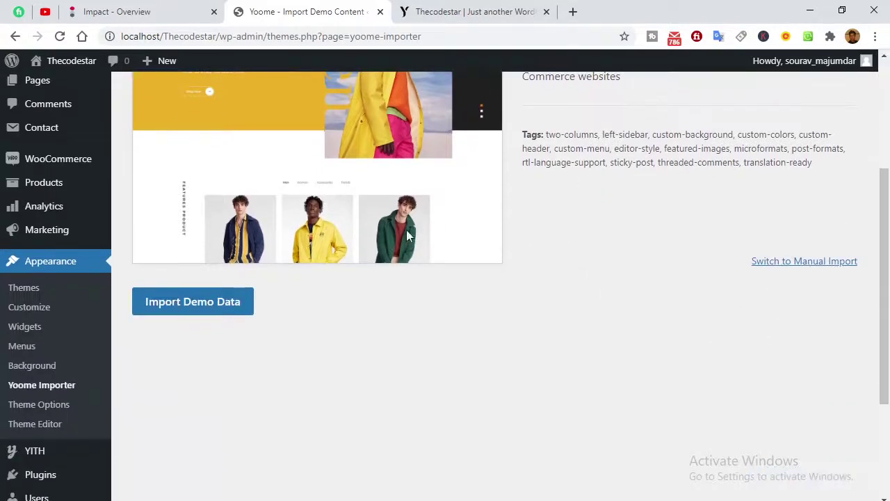
Start the demo data import with WPForms, All in One SEO and MonsterInsights selected for install.
{"action": "left_click", "coordinate": [211, 304]}
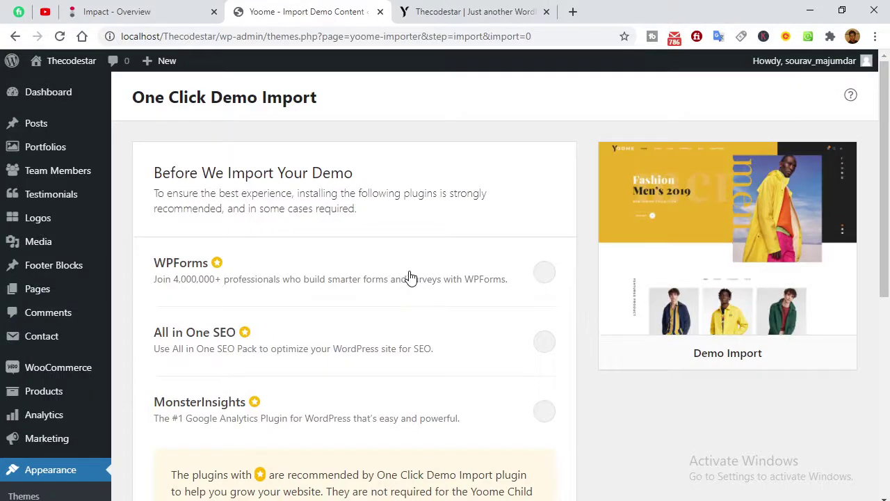
{"action": "scroll", "coordinate": [411, 278], "scroll_direction": "down", "scroll_amount": 3}
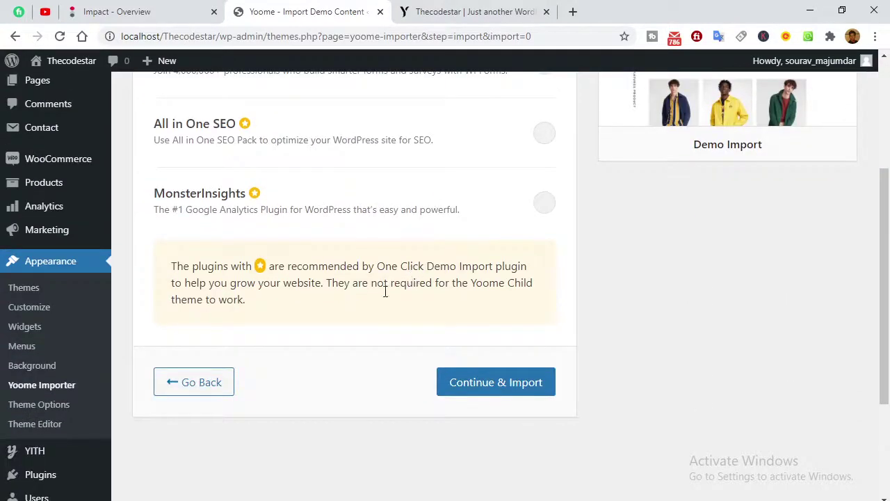
{"action": "scroll", "coordinate": [384, 292], "scroll_direction": "up", "scroll_amount": 2}
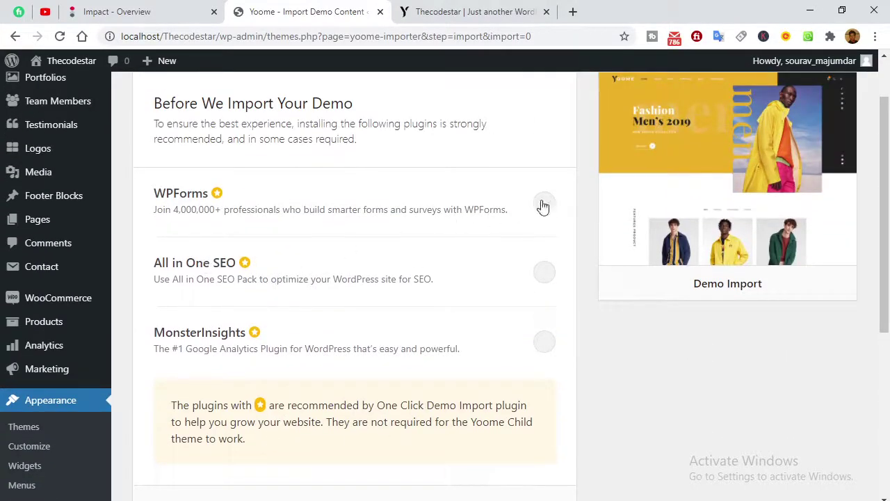
{"action": "left_click", "coordinate": [543, 206]}
{"action": "scroll", "coordinate": [337, 221], "scroll_direction": "up", "scroll_amount": 1}
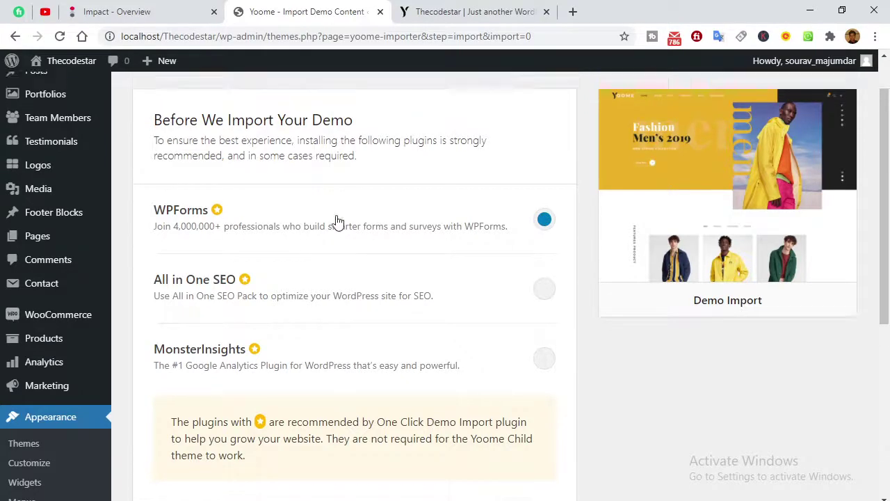
{"action": "scroll", "coordinate": [337, 222], "scroll_direction": "up", "scroll_amount": 1}
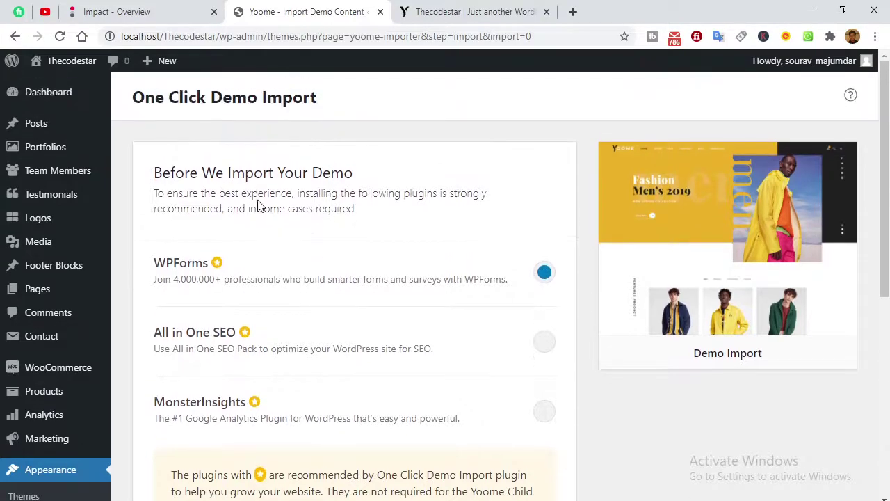
{"action": "left_click", "coordinate": [540, 346]}
{"action": "scroll", "coordinate": [487, 362], "scroll_direction": "down", "scroll_amount": 3}
{"action": "left_click", "coordinate": [541, 203]}
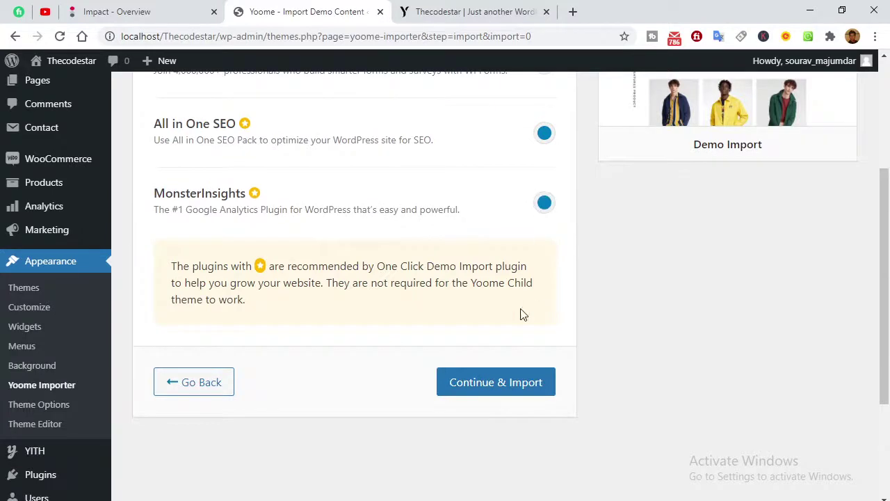
{"action": "left_click", "coordinate": [482, 383]}
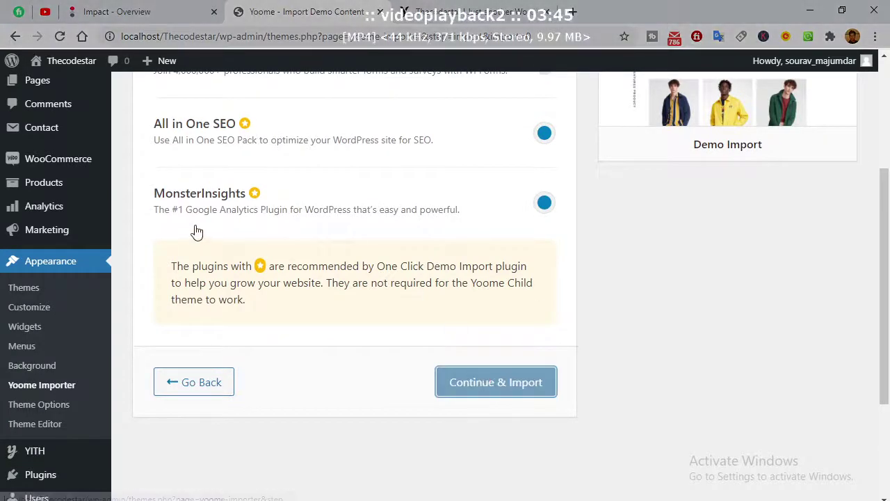
Deselect All in One SEO and MonsterInsights, then leave the stalled plugin install step.
{"action": "scroll", "coordinate": [195, 231], "scroll_direction": "up", "scroll_amount": 1}
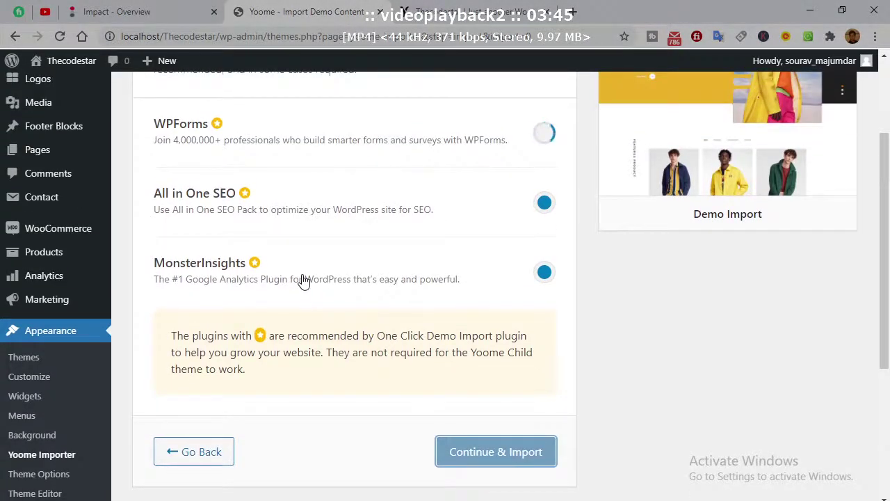
{"action": "scroll", "coordinate": [303, 282], "scroll_direction": "up", "scroll_amount": 2}
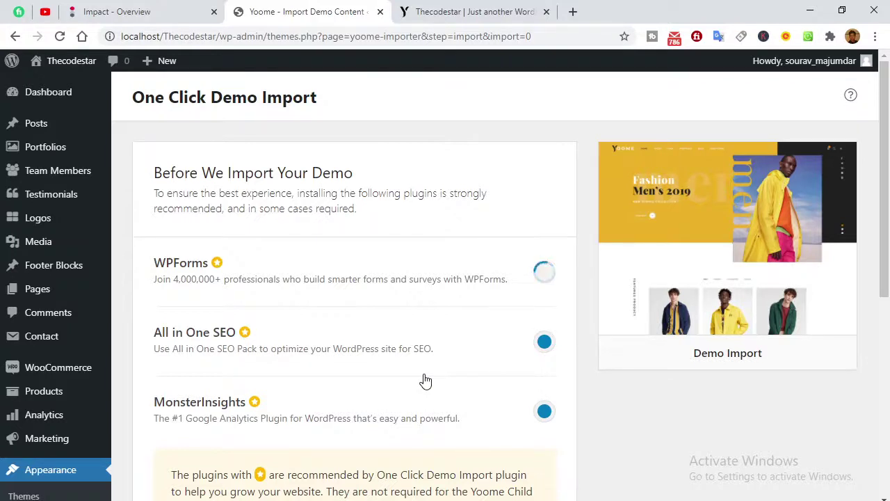
{"action": "left_click", "coordinate": [544, 345]}
{"action": "left_click", "coordinate": [547, 414]}
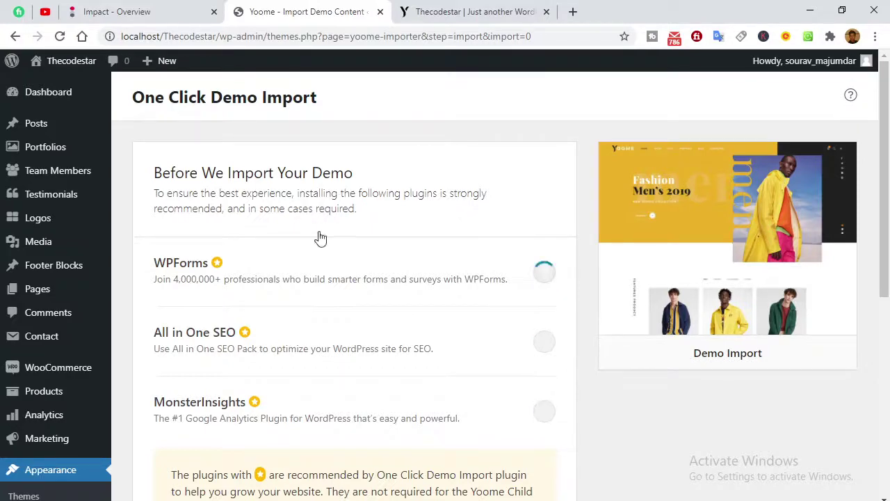
{"action": "scroll", "coordinate": [531, 308], "scroll_direction": "down", "scroll_amount": 3}
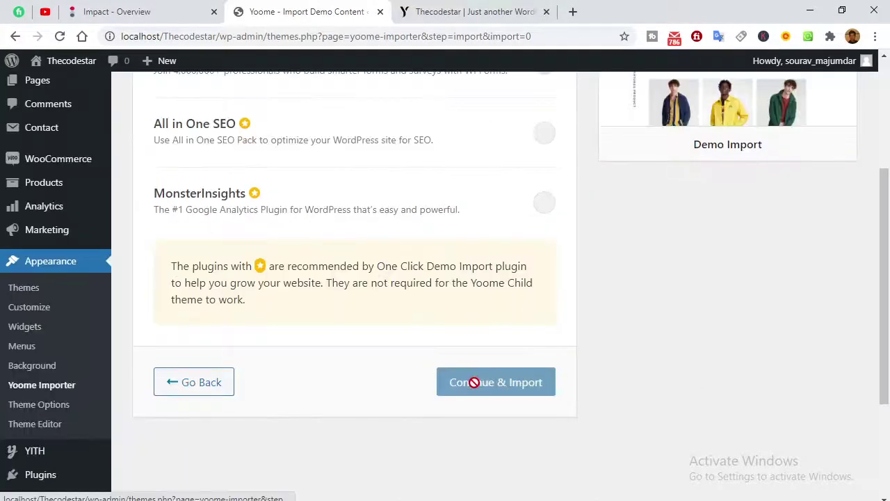
{"action": "left_click", "coordinate": [212, 384]}
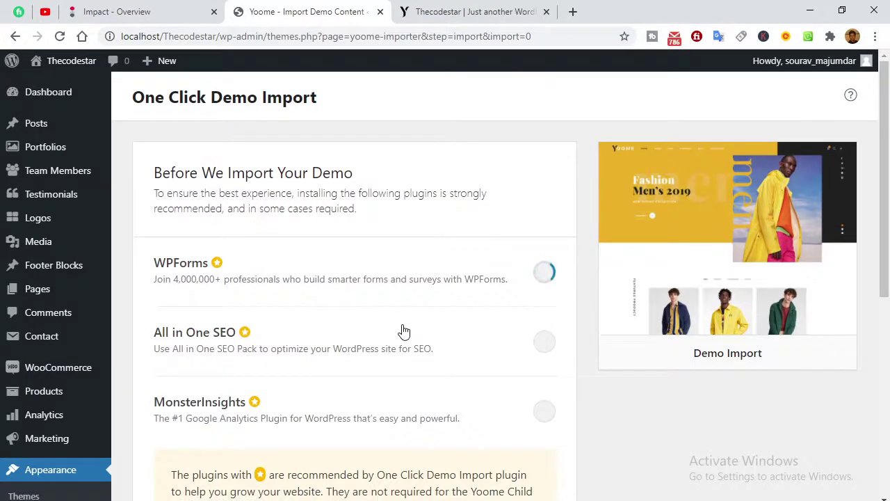
Return to the demo import overview, restart Import Demo Data and choose Continue & Import.
{"action": "scroll", "coordinate": [401, 332], "scroll_direction": "down", "scroll_amount": 5}
{"action": "left_click", "coordinate": [208, 245]}
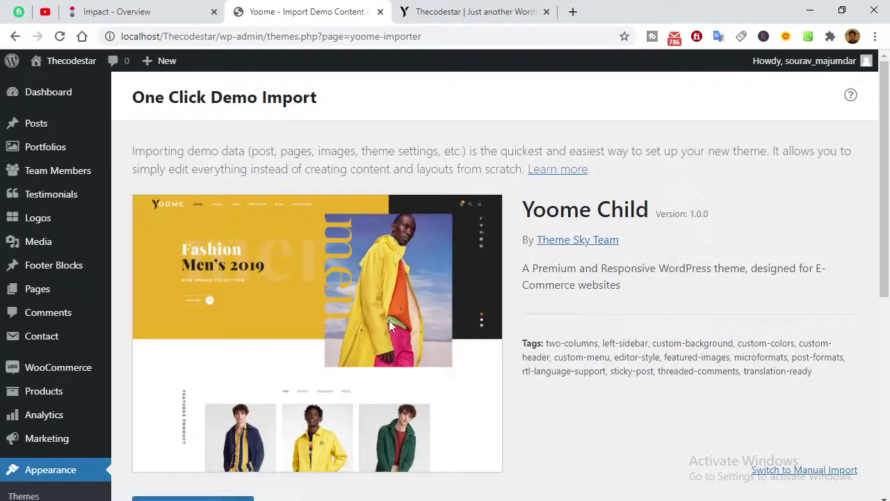
{"action": "scroll", "coordinate": [388, 320], "scroll_direction": "down", "scroll_amount": 5}
{"action": "left_click", "coordinate": [205, 132]}
{"action": "scroll", "coordinate": [496, 312], "scroll_direction": "up", "scroll_amount": 4}
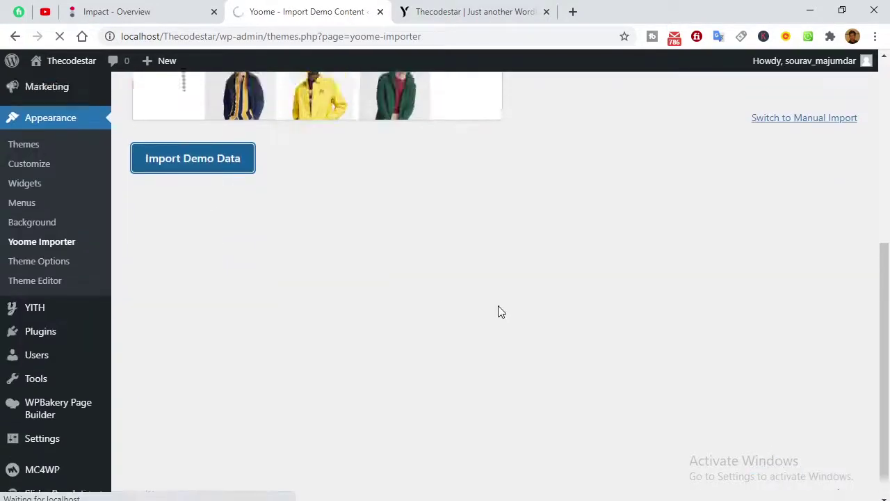
{"action": "scroll", "coordinate": [493, 349], "scroll_direction": "down", "scroll_amount": 10}
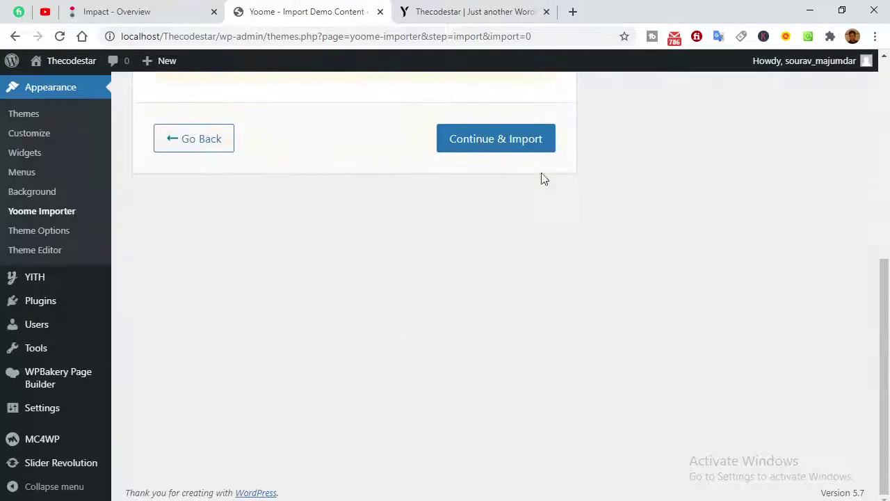
{"action": "left_click", "coordinate": [513, 142]}
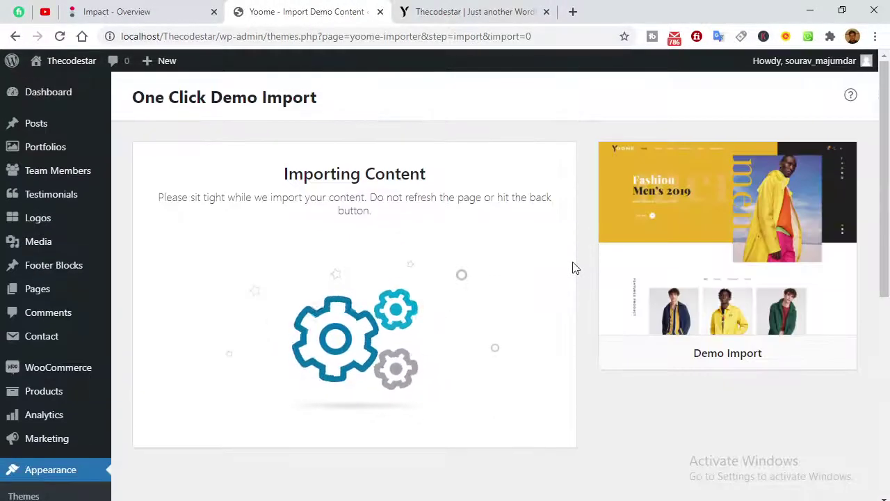
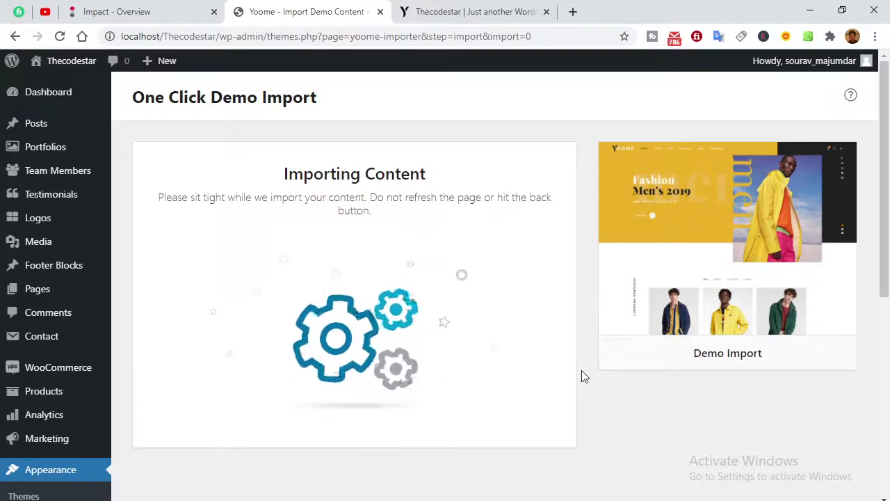
Check the site tab, return to the running Yoome import, then place the Word cursor below the Yoome entry.
{"action": "left_click", "coordinate": [479, 7]}
{"action": "left_click", "coordinate": [292, 20]}
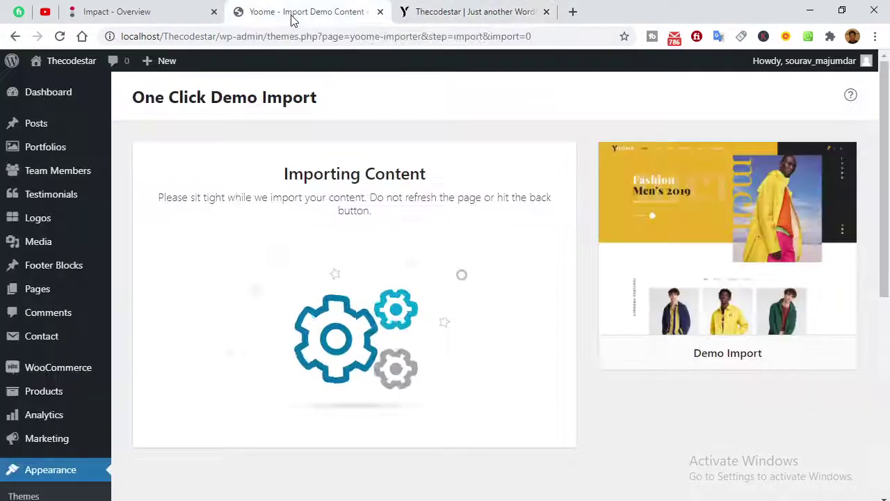
{"action": "scroll", "coordinate": [523, 399], "scroll_direction": "down", "scroll_amount": 3}
{"action": "scroll", "coordinate": [523, 397], "scroll_direction": "up", "scroll_amount": 2}
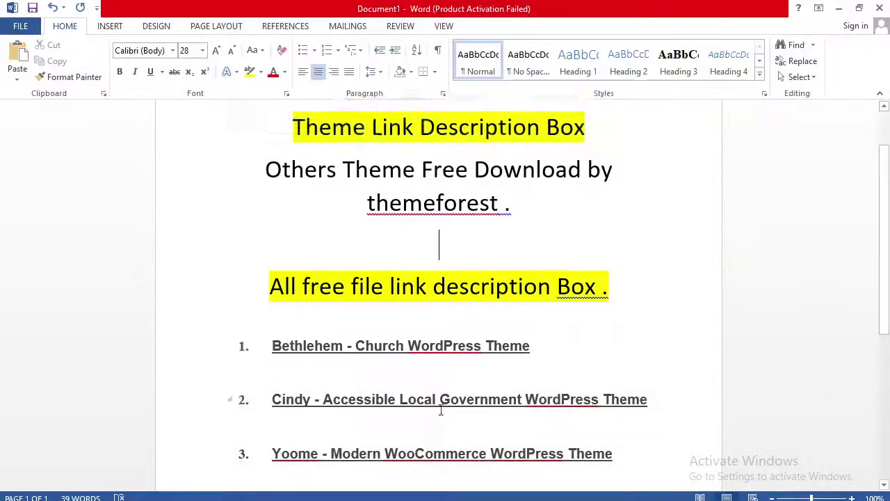
{"action": "scroll", "coordinate": [591, 312], "scroll_direction": "down", "scroll_amount": 3}
{"action": "left_click", "coordinate": [693, 248]}
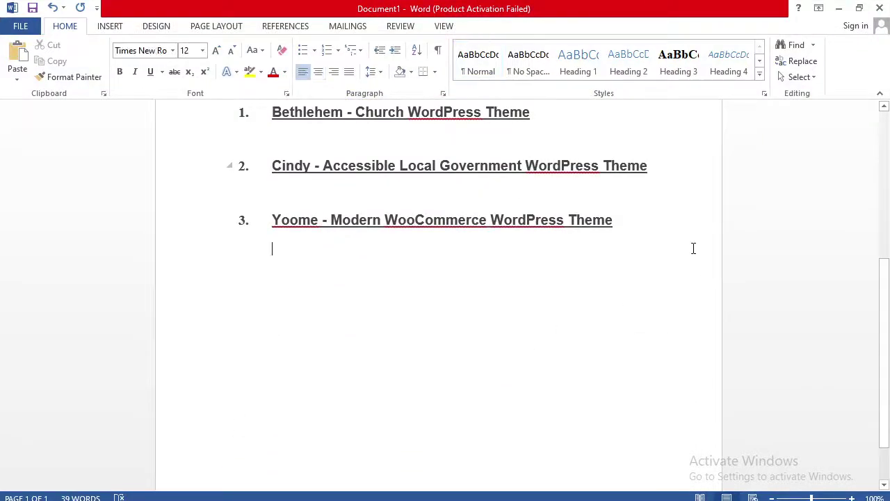
Write 'All import 5 – 7 min' on a new line below Yoome, formatted bold at size 26.
{"action": "key", "text": "Return"}
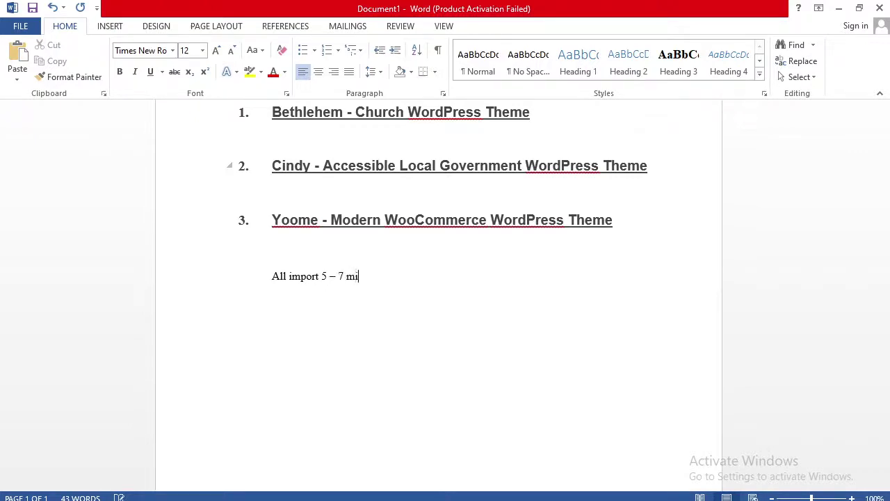
{"action": "type", "text": "n"}
{"action": "left_click", "coordinate": [227, 281]}
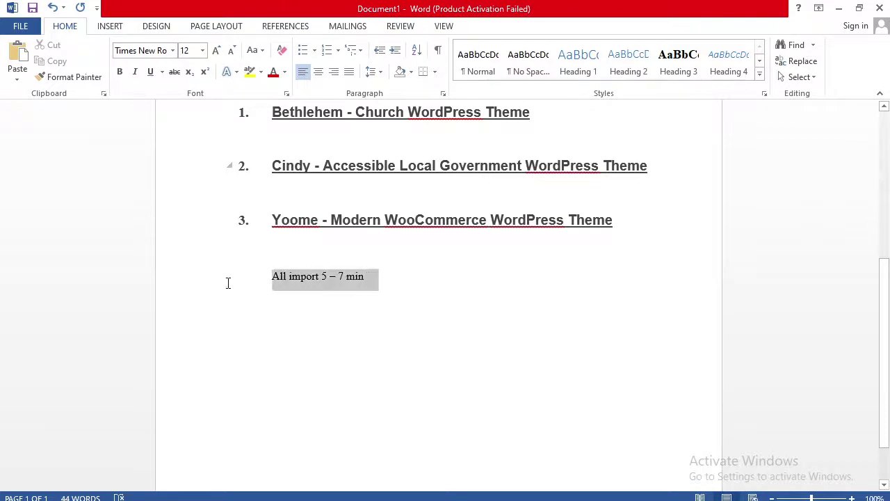
{"action": "left_click", "coordinate": [235, 258]}
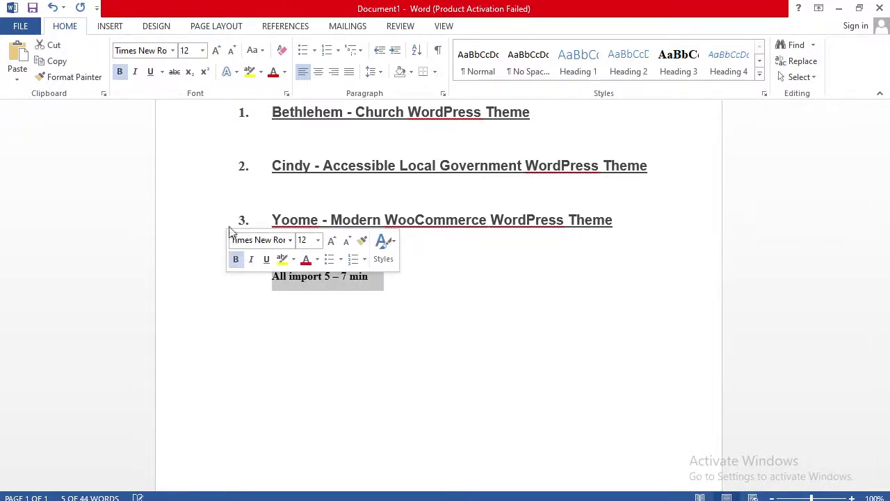
{"action": "left_click", "coordinate": [202, 50]}
{"action": "left_click", "coordinate": [193, 212]}
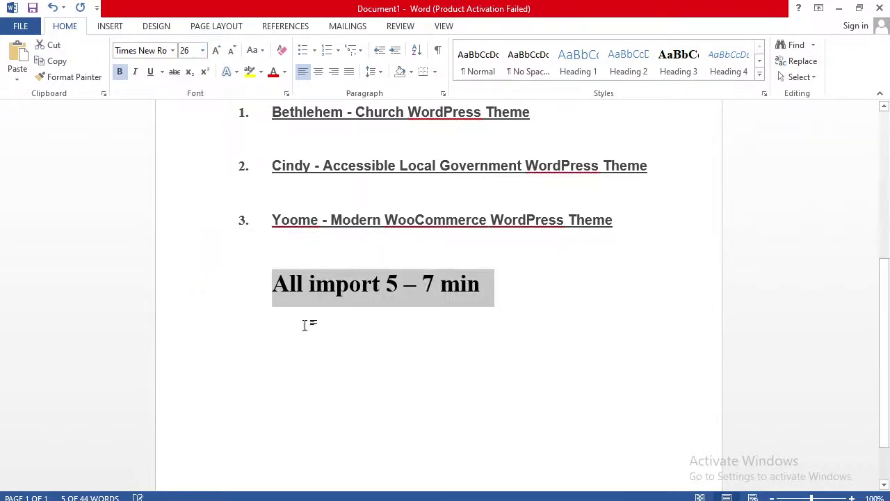
{"action": "left_click", "coordinate": [495, 306]}
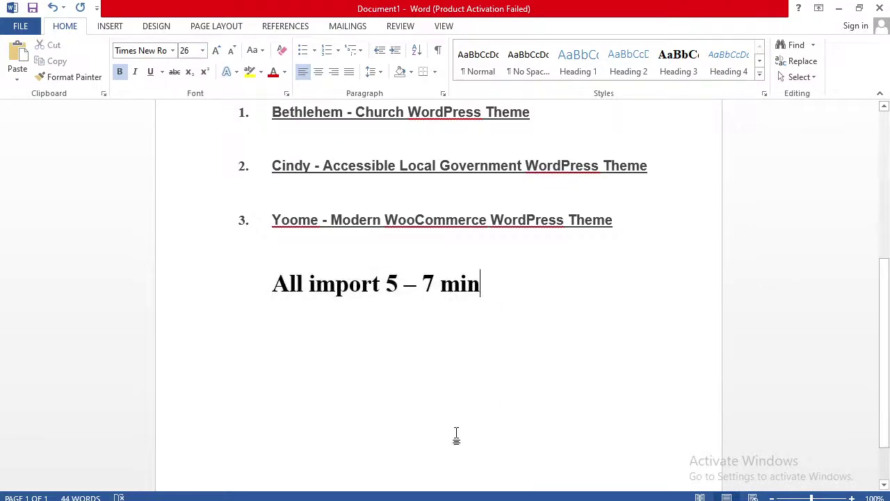